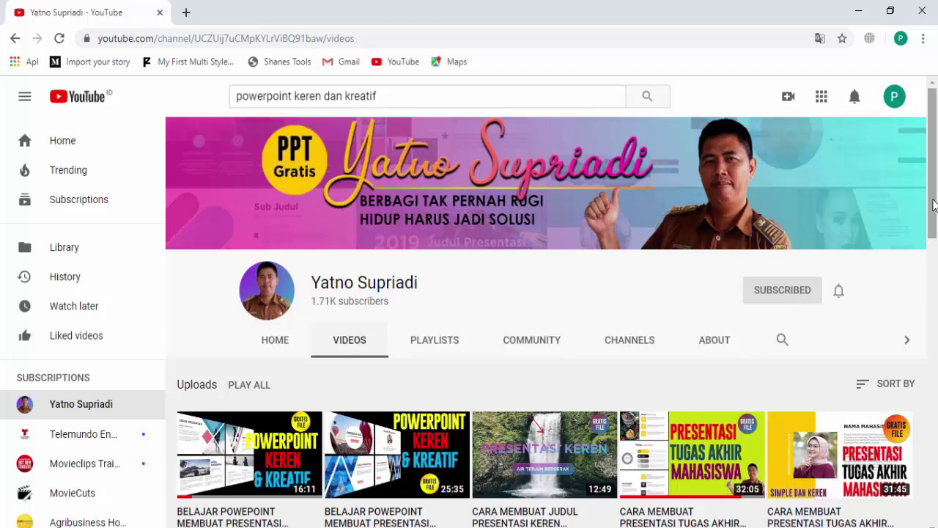
- Scroll around the blank title slide, deselect the subtitle placeholder and select slide 1
mouse_move(934, 206)
left_mouse_down()
mouse_move(936, 230)
mouse_move(935, 206)
left_mouse_up()
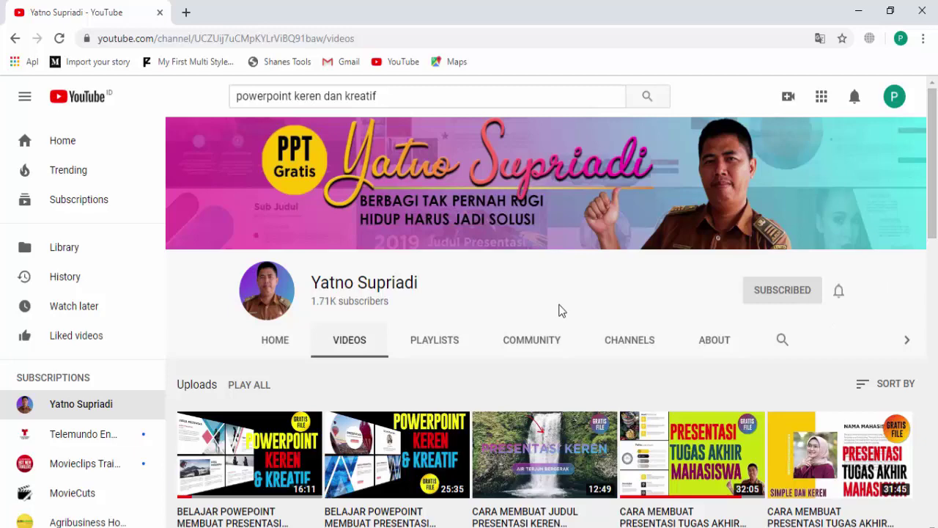
scroll(559, 311, "down", 1)
scroll(550, 315, "down", 1)
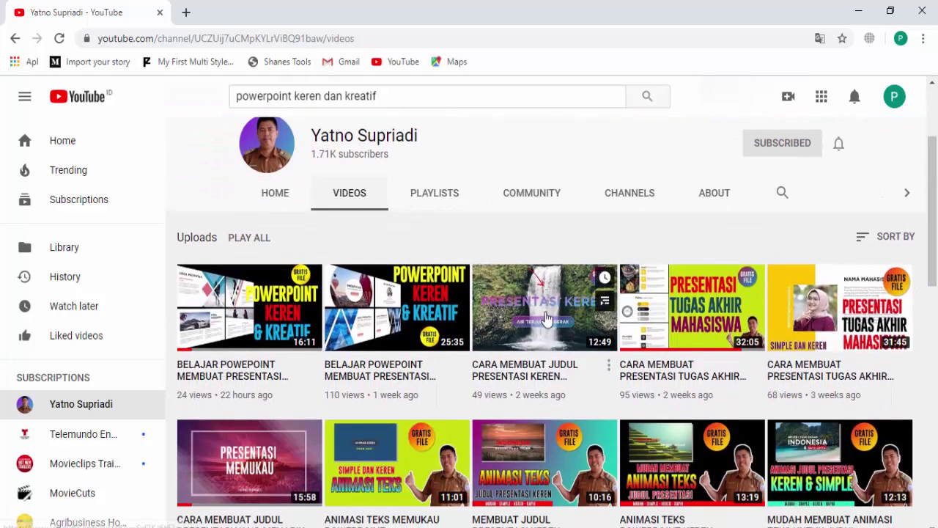
scroll(557, 426, "down", 1)
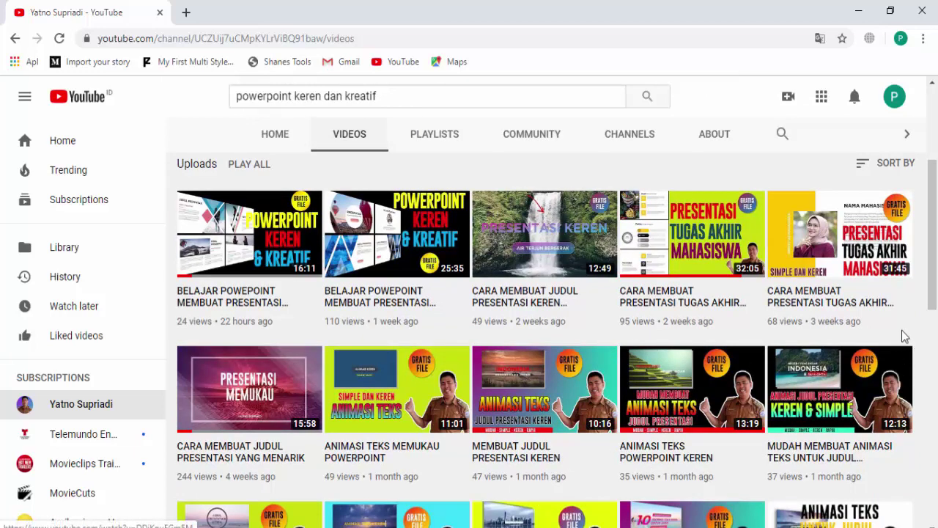
left_click_drag(936, 286, 936, 197)
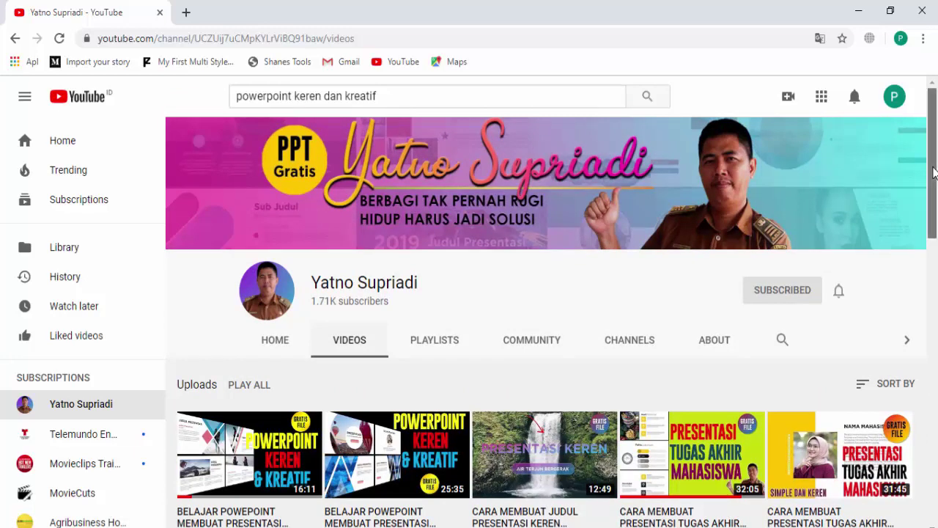
mouse_move(936, 182)
left_mouse_down()
mouse_move(936, 273)
mouse_move(935, 166)
left_mouse_up()
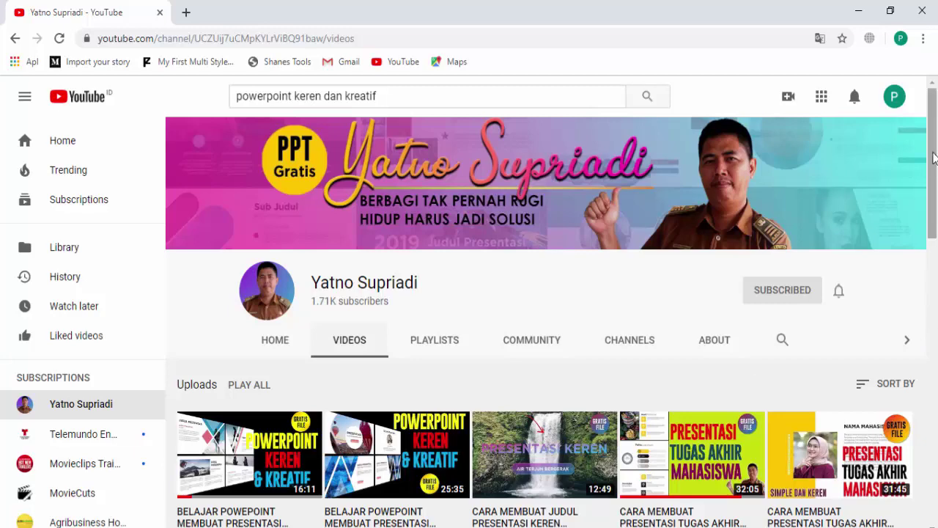
left_click_drag(933, 158, 935, 176)
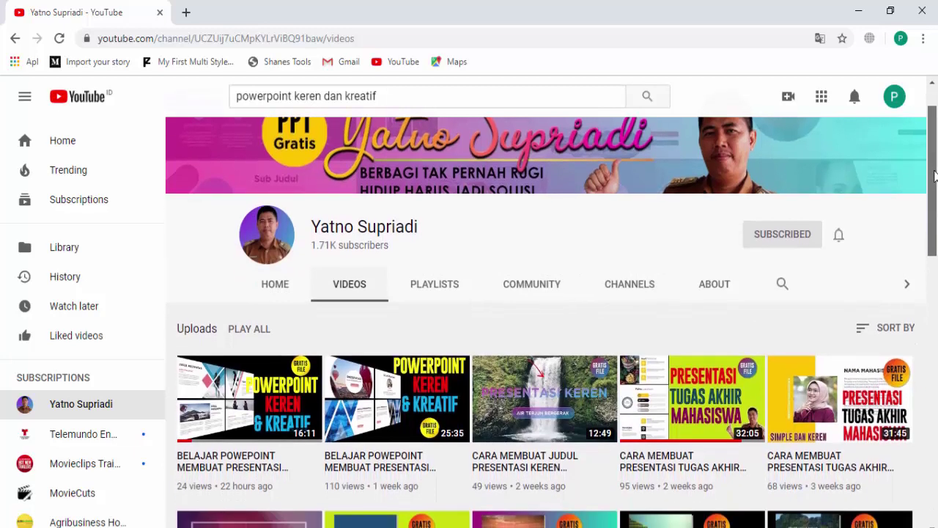
left_click_drag(934, 176, 936, 211)
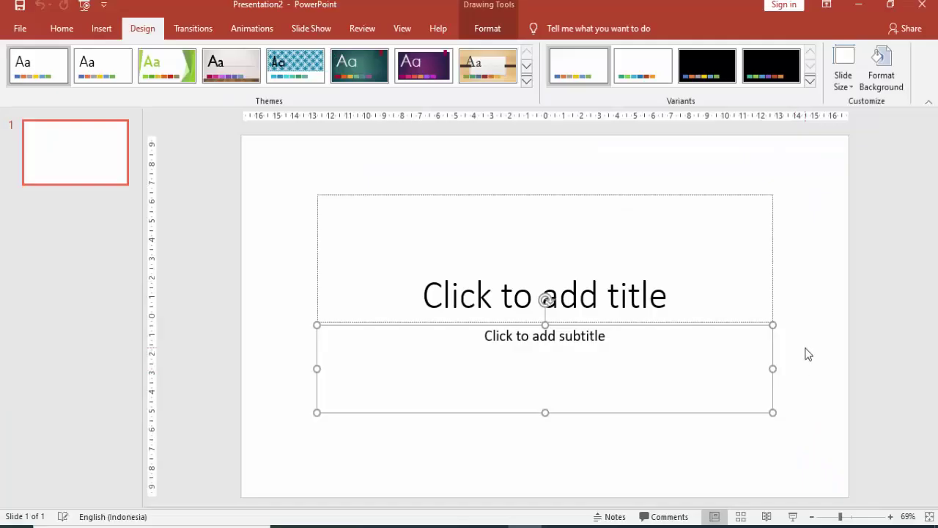
left_click(808, 345)
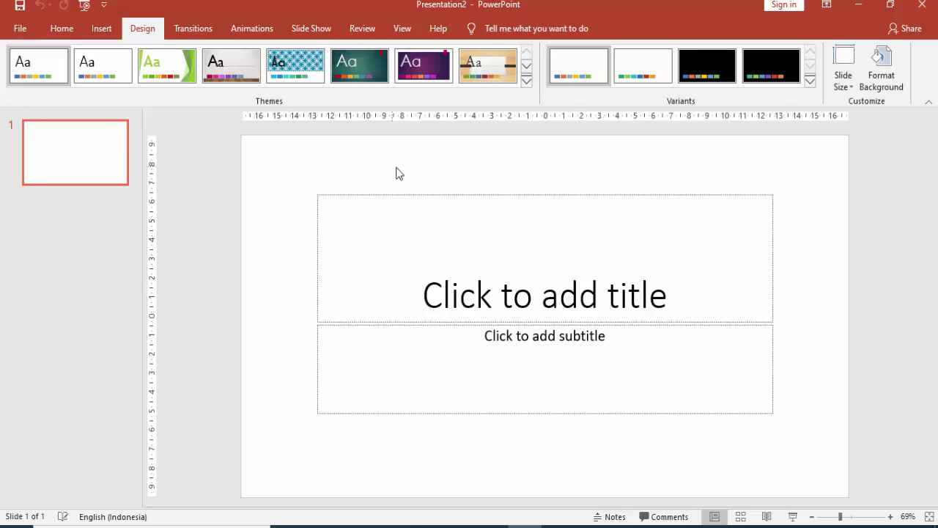
left_click(87, 169)
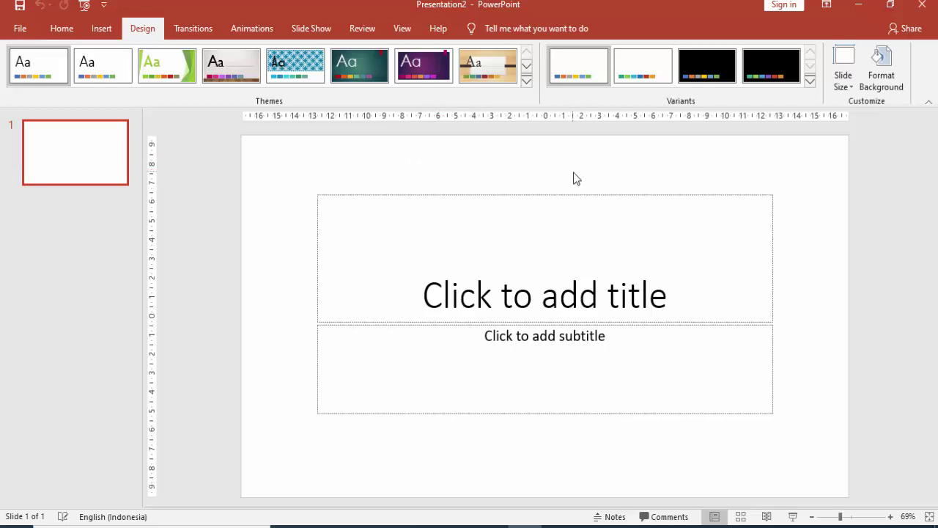
left_click(640, 178)
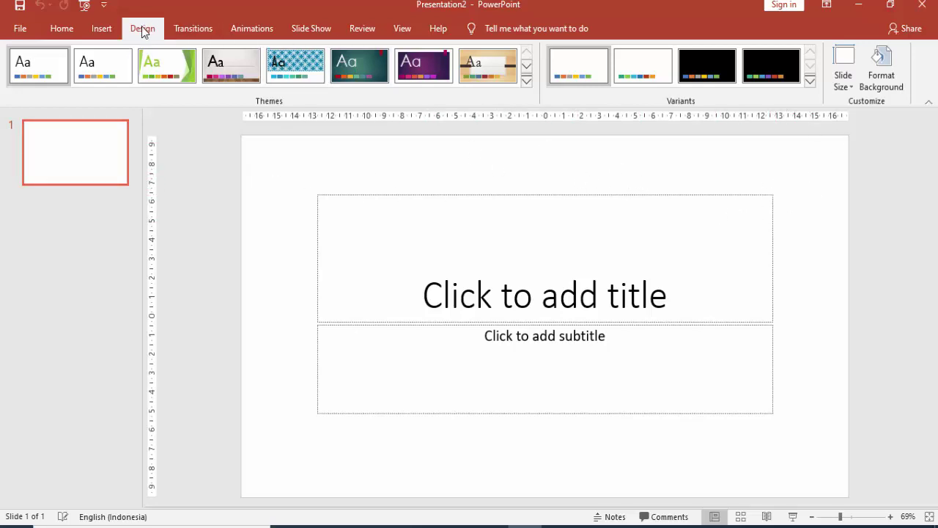
- Set a custom portrait slide size of 21 × 29,7 cm, scaled with Ensure Fit
left_click(847, 84)
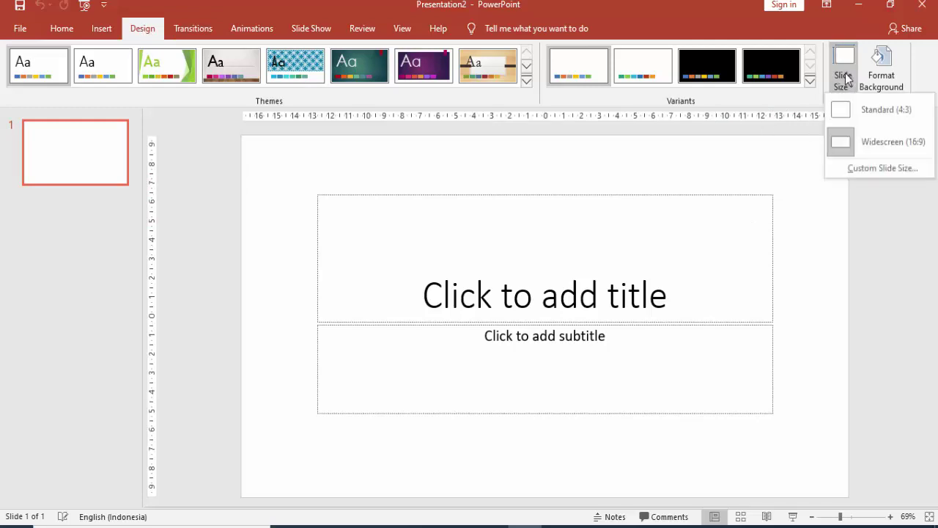
left_click(865, 168)
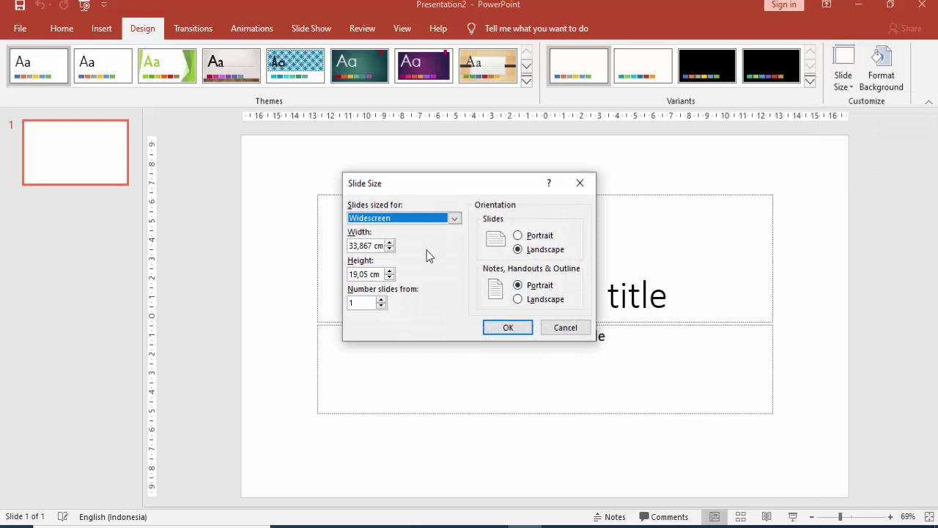
left_click(519, 236)
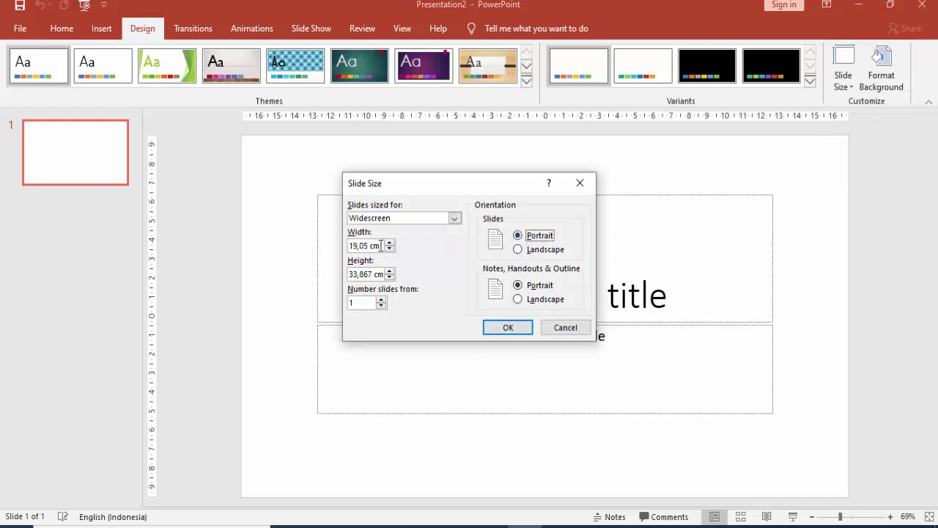
left_click_drag(380, 246, 349, 247)
type("2")
type("1")
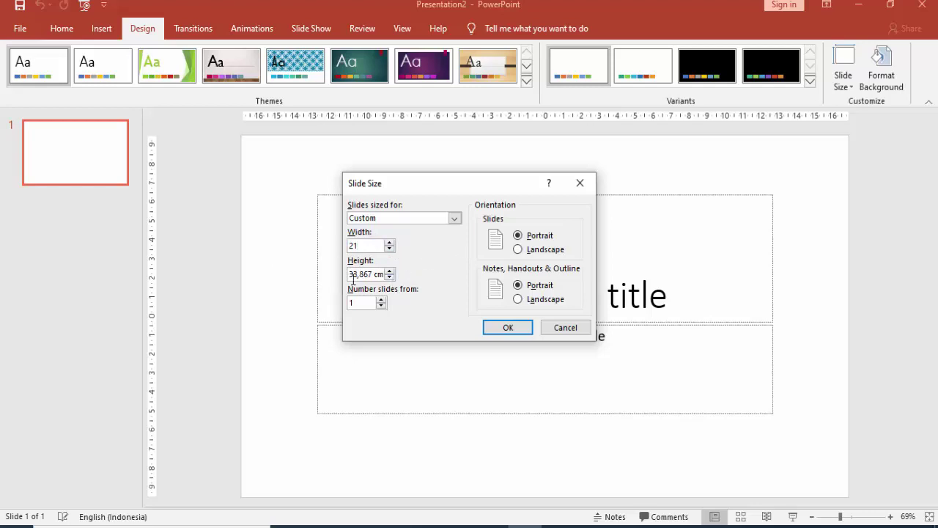
left_click_drag(349, 275, 392, 275)
type("29,")
type("7")
left_click(492, 327)
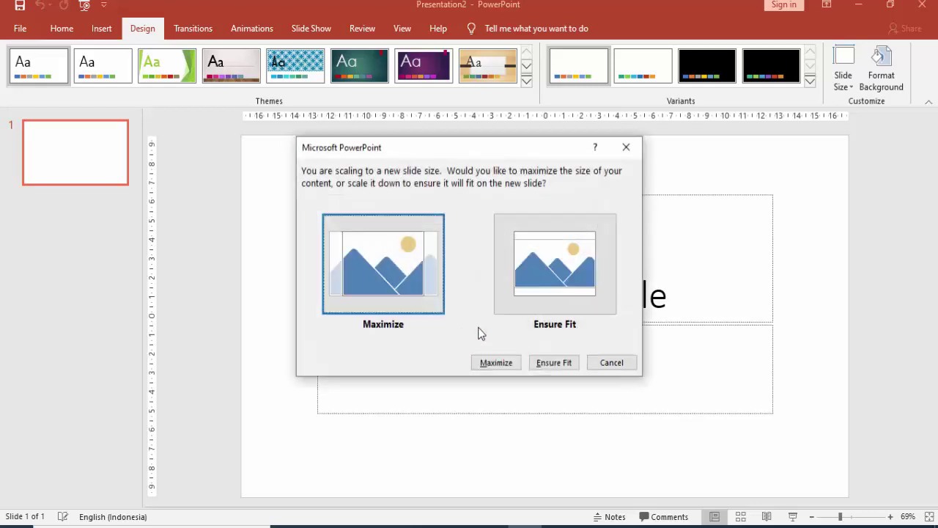
left_click(552, 365)
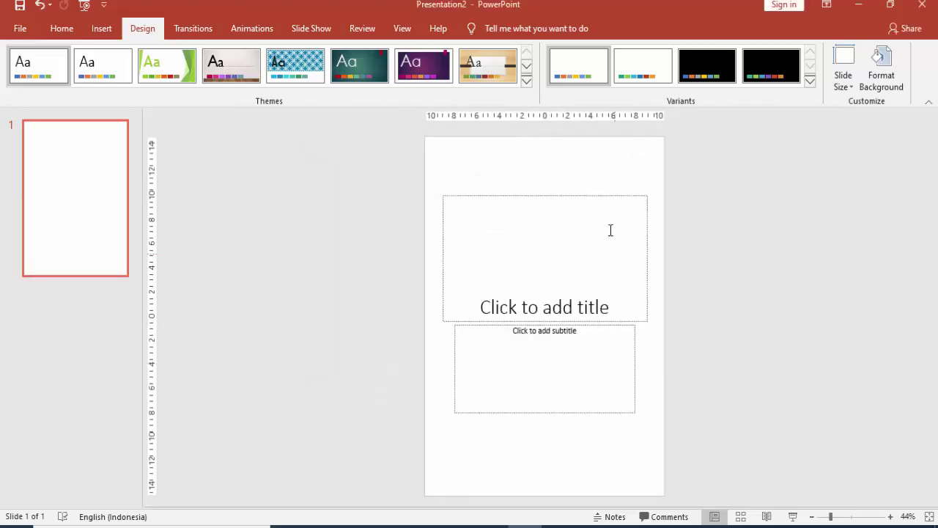
- Delete the title and subtitle placeholders to leave the slide empty
left_click(602, 195)
key("Delete")
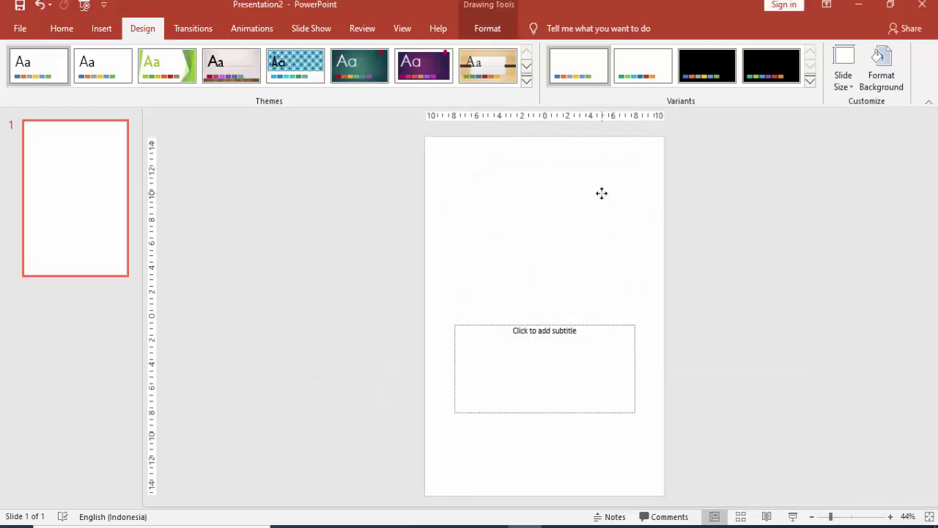
left_click(577, 325)
key("Delete")
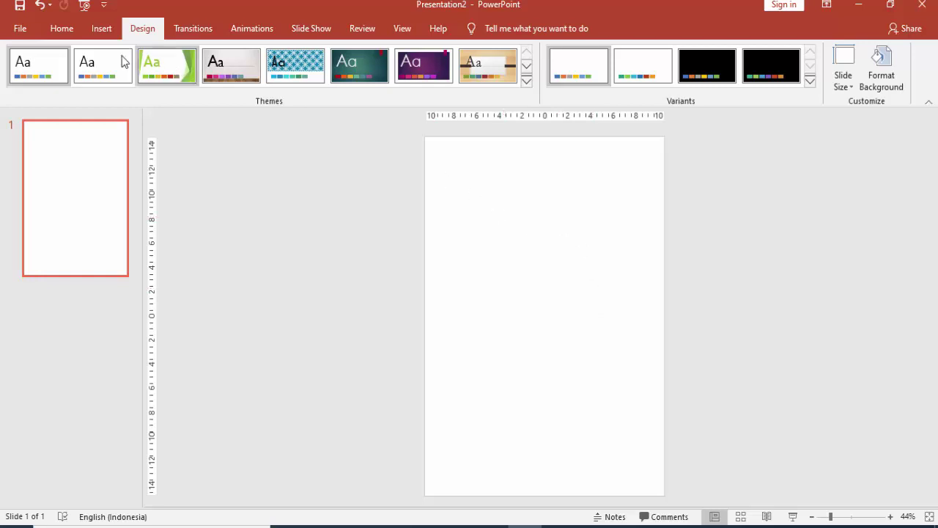
- Draw a 21 × 1,51 cm rectangle bar along the slide's top edge and bring up its context menu
left_click(64, 30)
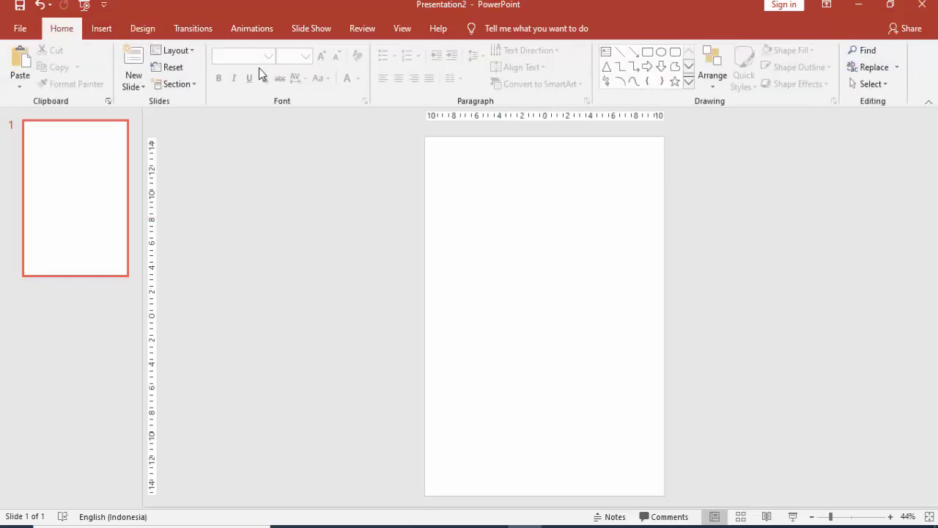
left_click(101, 29)
left_click(221, 66)
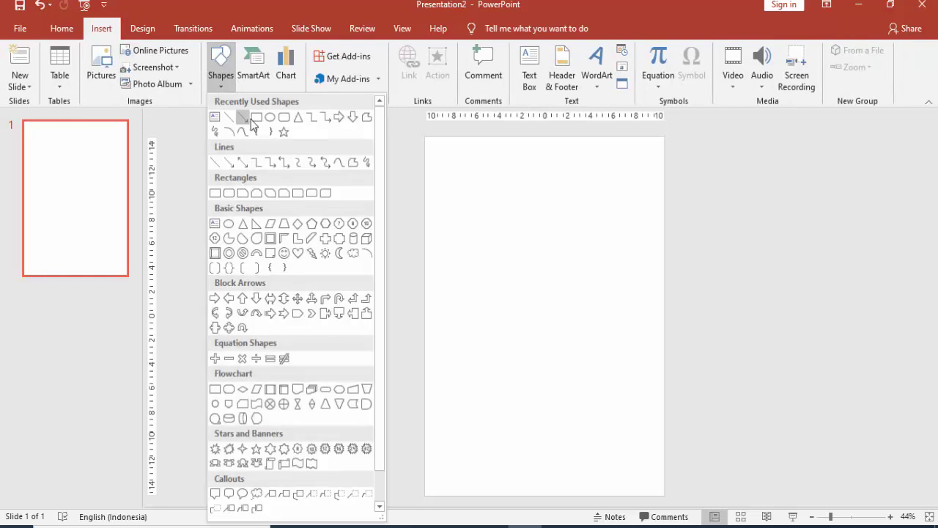
left_click(247, 119)
left_click_drag(426, 137, 664, 159)
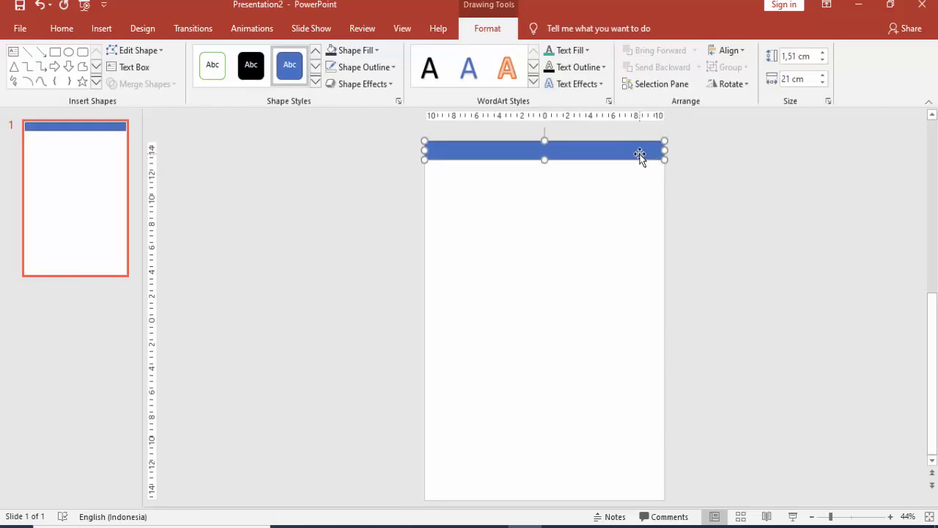
right_click(642, 157)
- Set the top bar's outline to No line
left_click(665, 438)
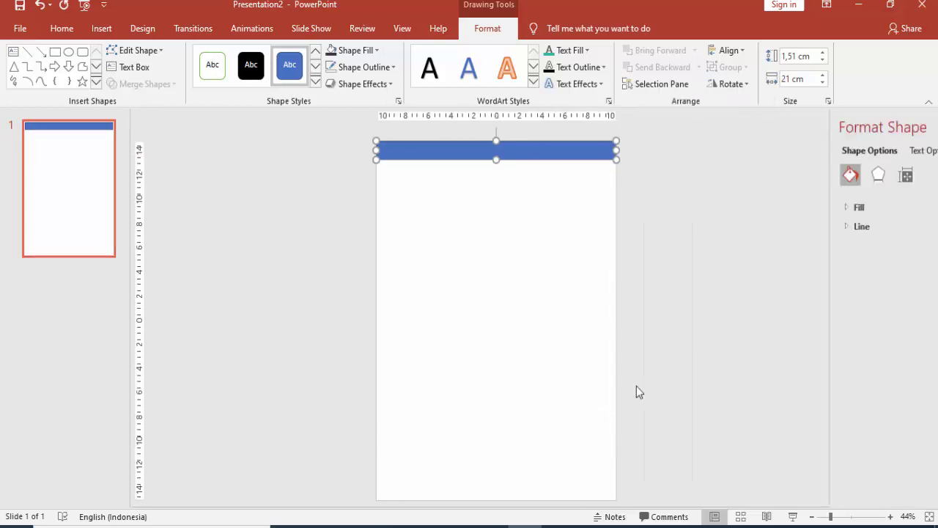
left_click(763, 227)
left_click(791, 249)
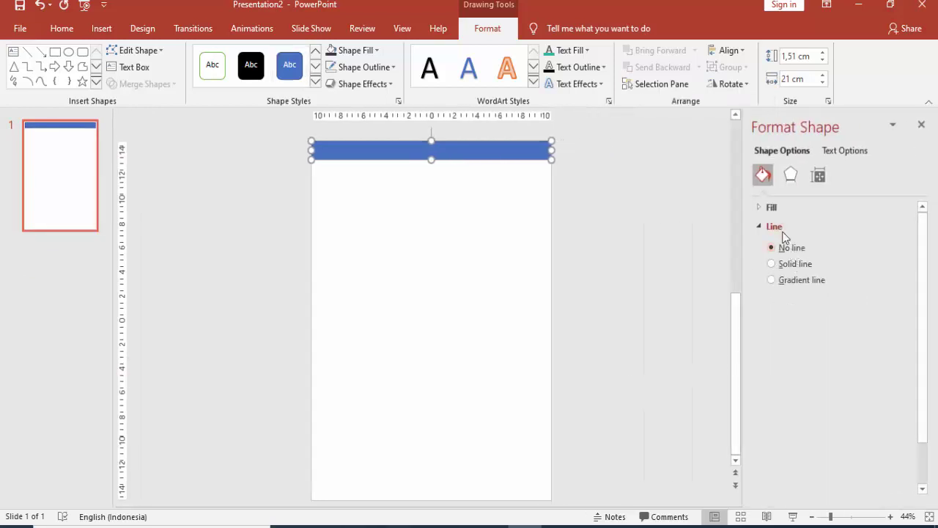
- Fill the top bar with a custom dark navy colour (RGB 36, 37, 56)
left_click(769, 208)
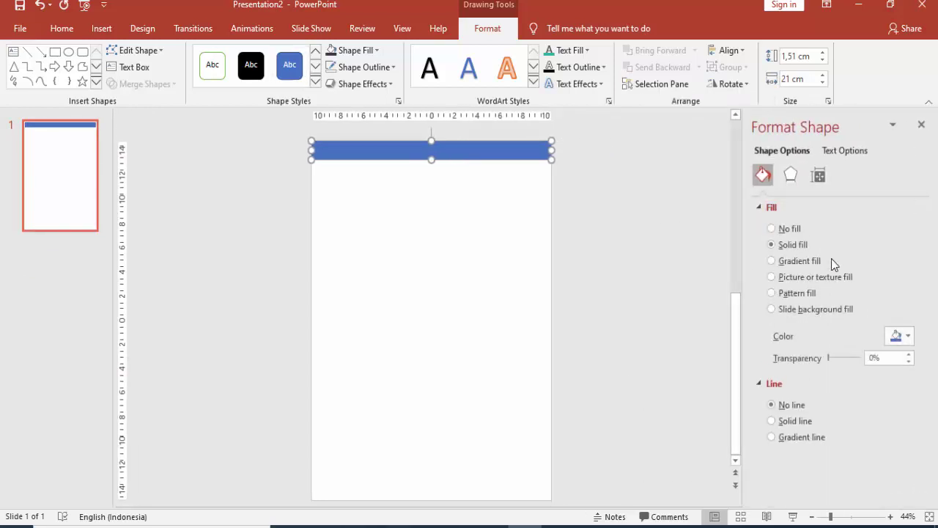
left_click(900, 337)
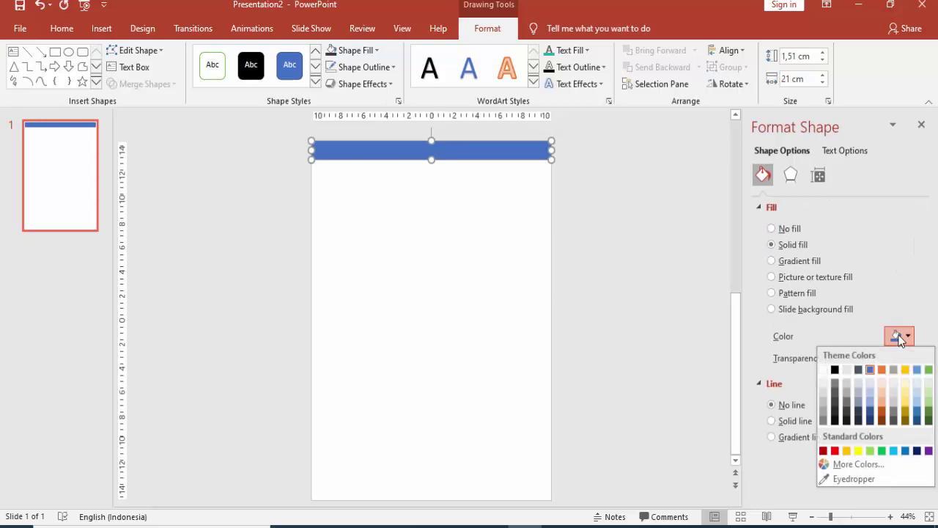
left_click(855, 462)
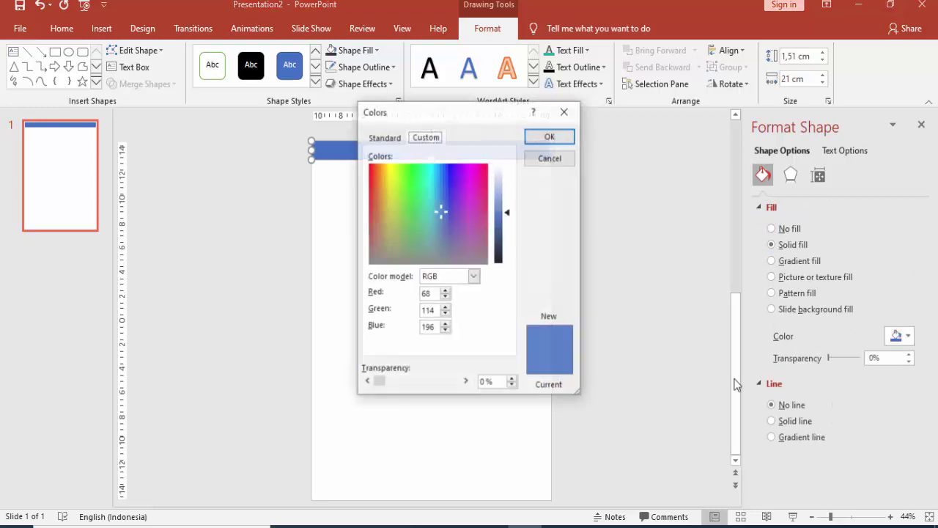
left_click_drag(460, 118, 601, 158)
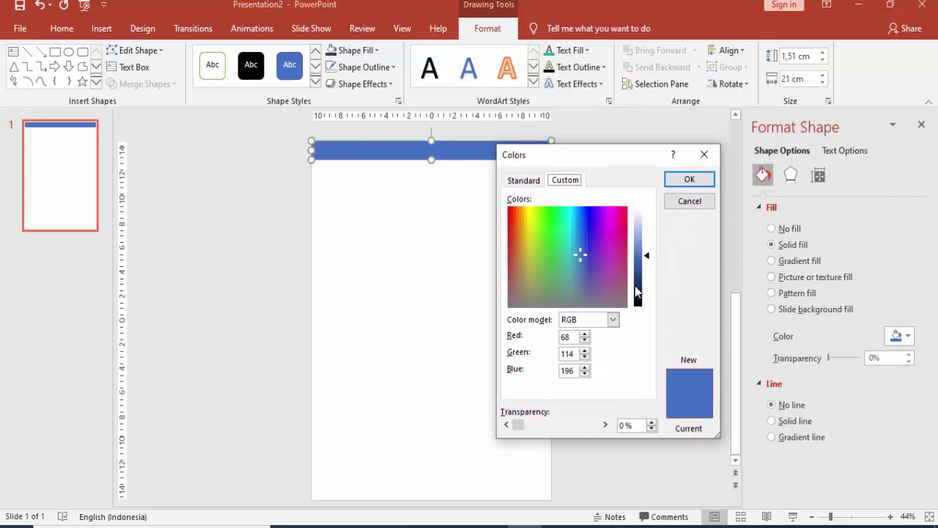
left_click(567, 261)
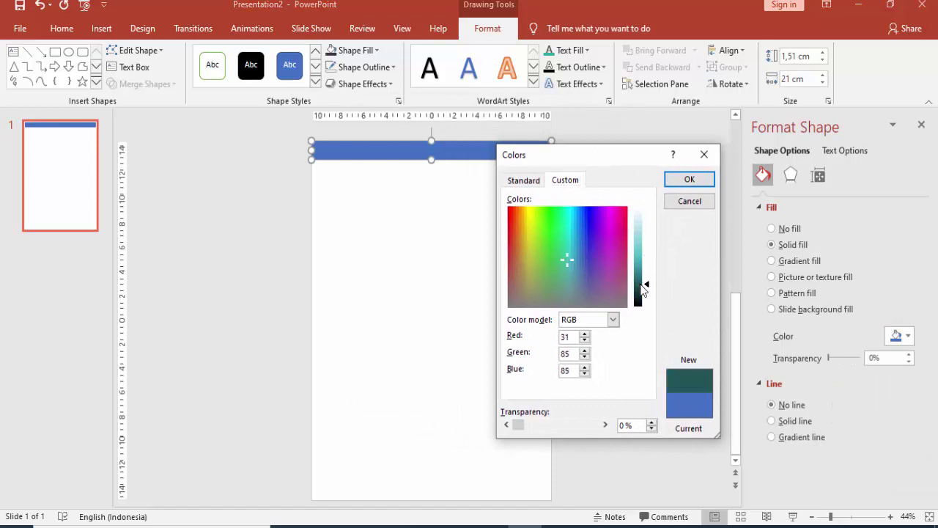
left_click(633, 284)
left_click(574, 273)
left_click(582, 274)
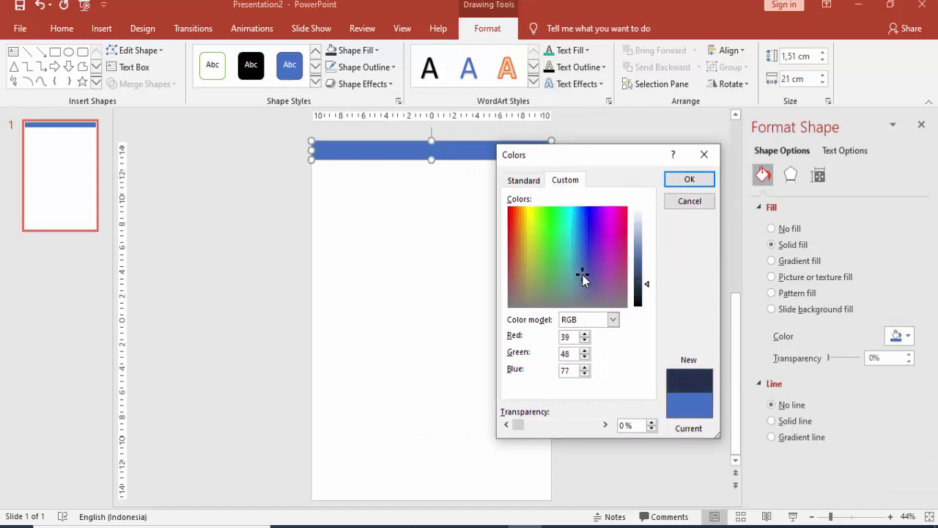
left_click(585, 279)
left_click(647, 287)
left_click_drag(591, 280, 587, 285)
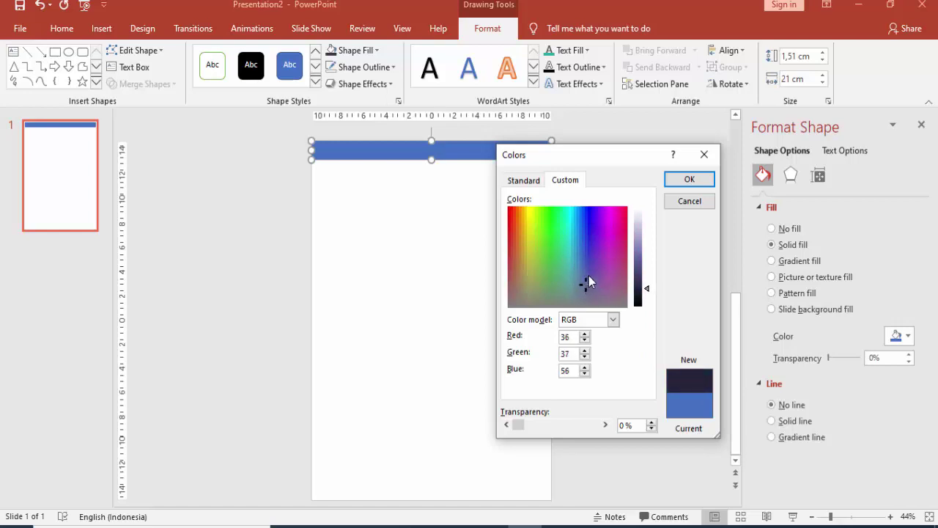
left_click(677, 180)
left_click(505, 214)
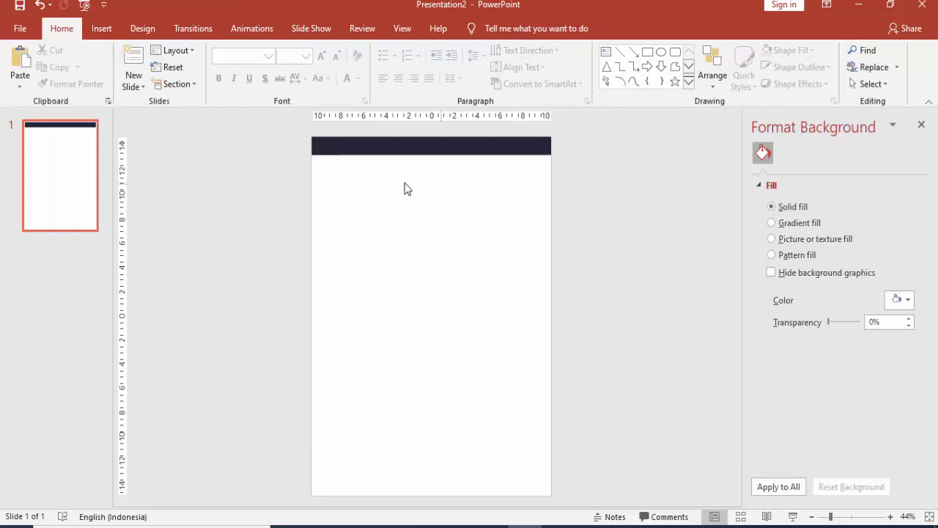
- Draw a 9,07 cm rounded square below the navy bar and make its corners less rounded
left_click(105, 31)
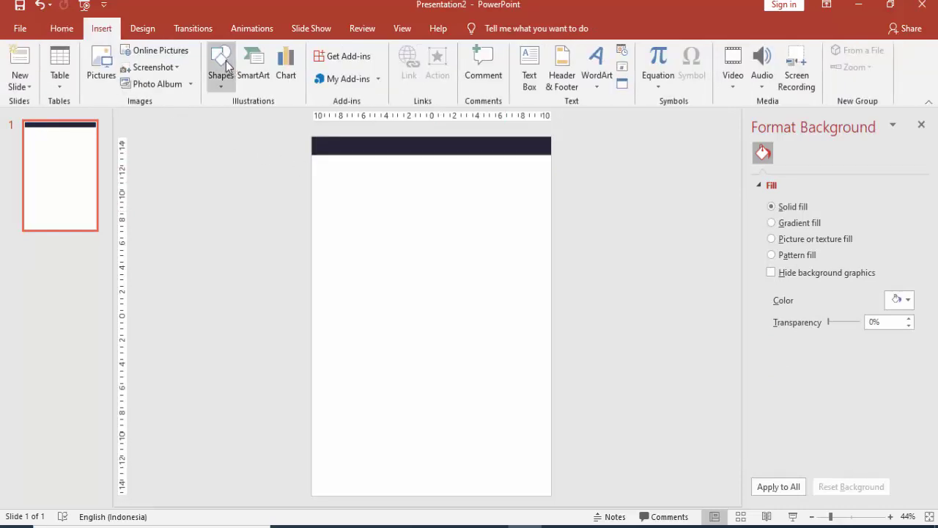
left_click(220, 65)
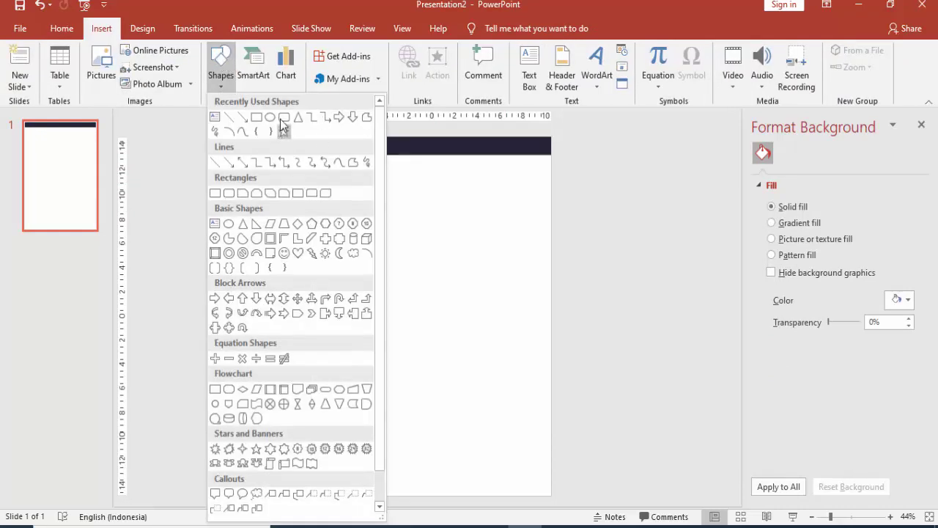
left_click(286, 119)
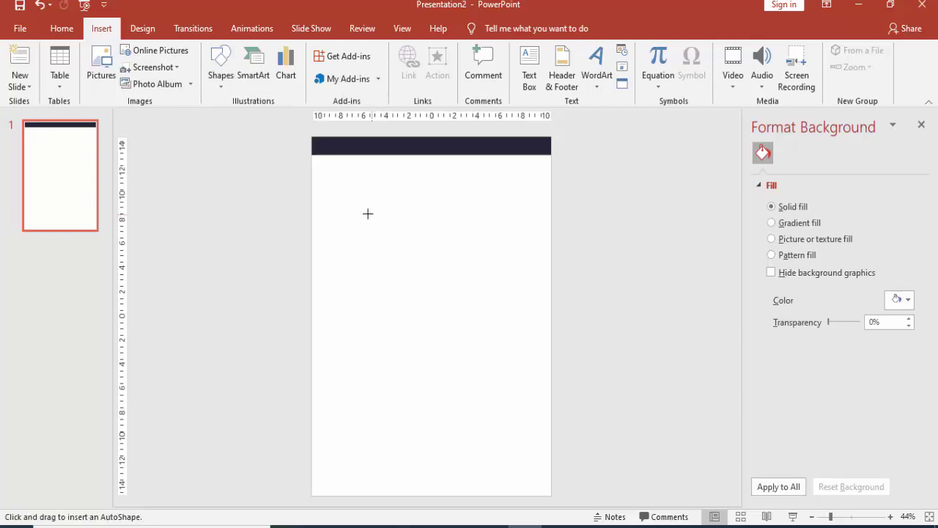
left_click_drag(362, 198, 465, 307)
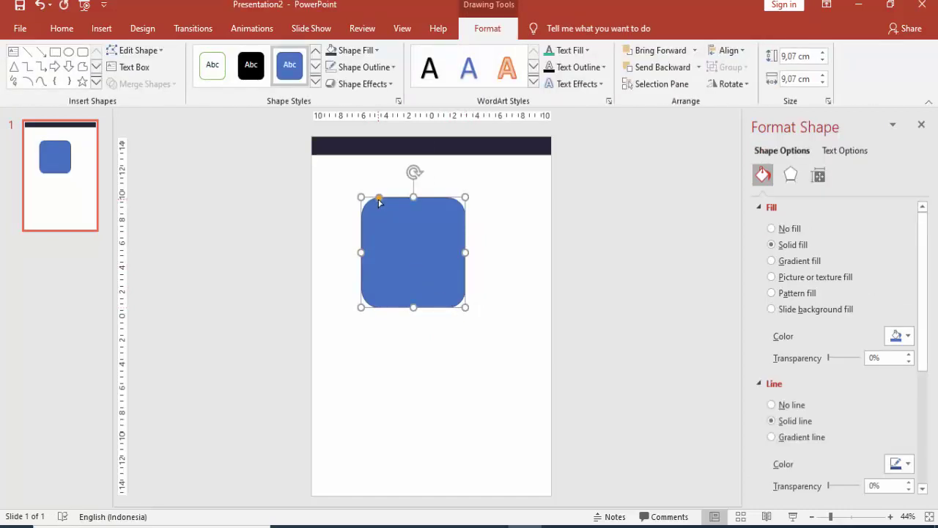
left_click_drag(379, 202, 369, 203)
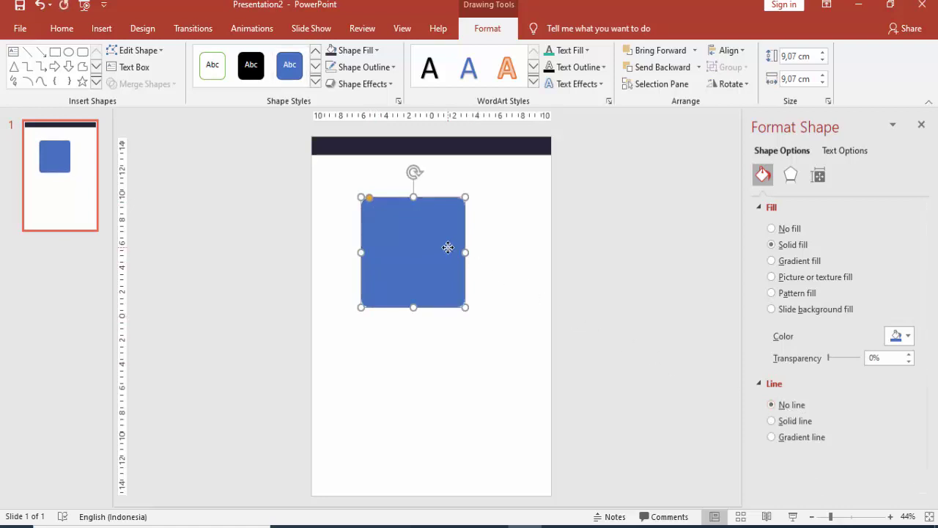
- Rotate the rounded square 45° into a diamond and move it toward the left edge
left_click(819, 176)
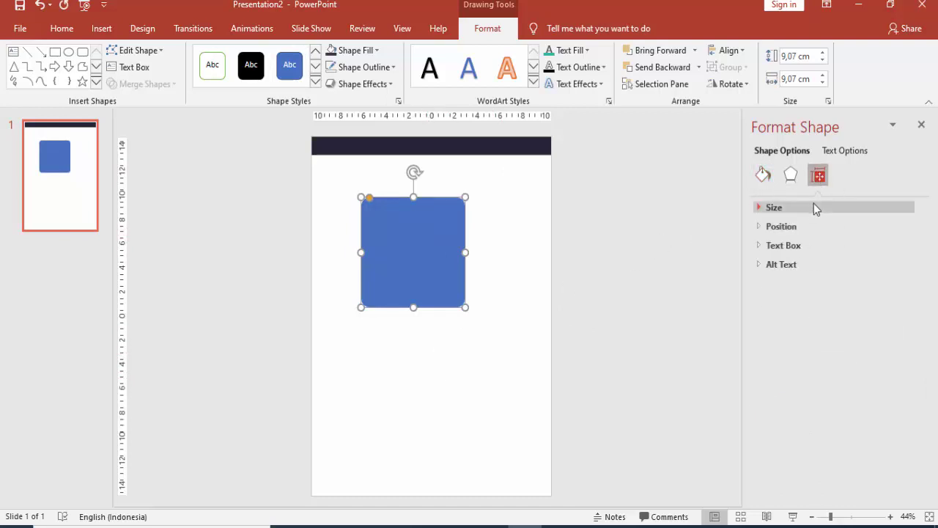
left_click(762, 227)
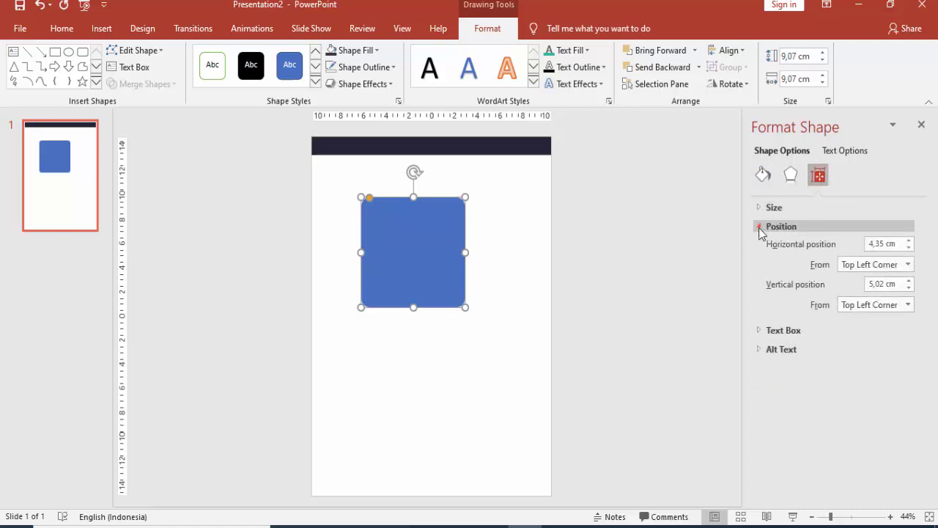
left_click(759, 207)
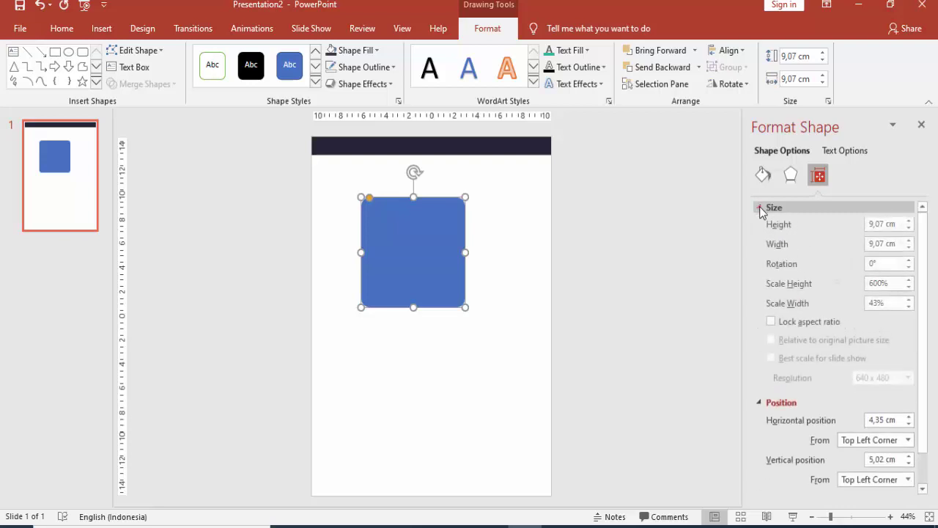
left_click(761, 404)
double_click(884, 265)
type("45")
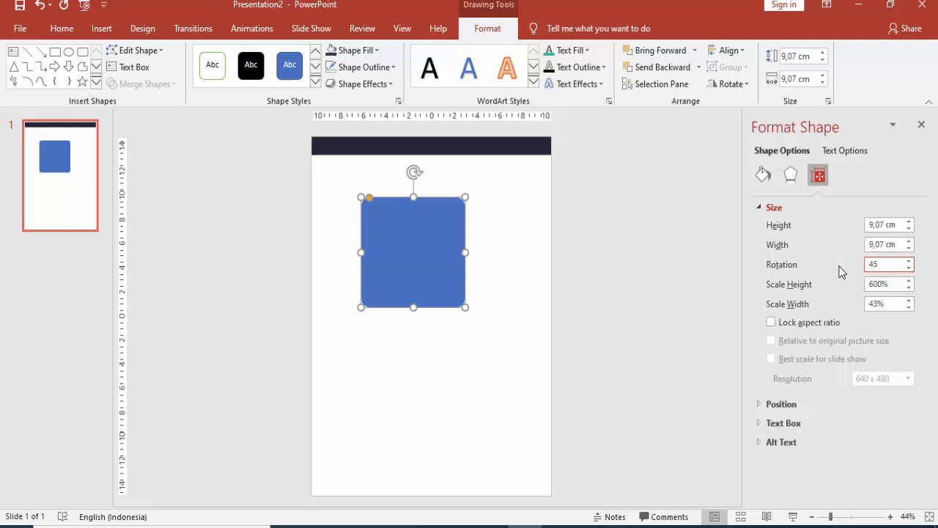
key("Return")
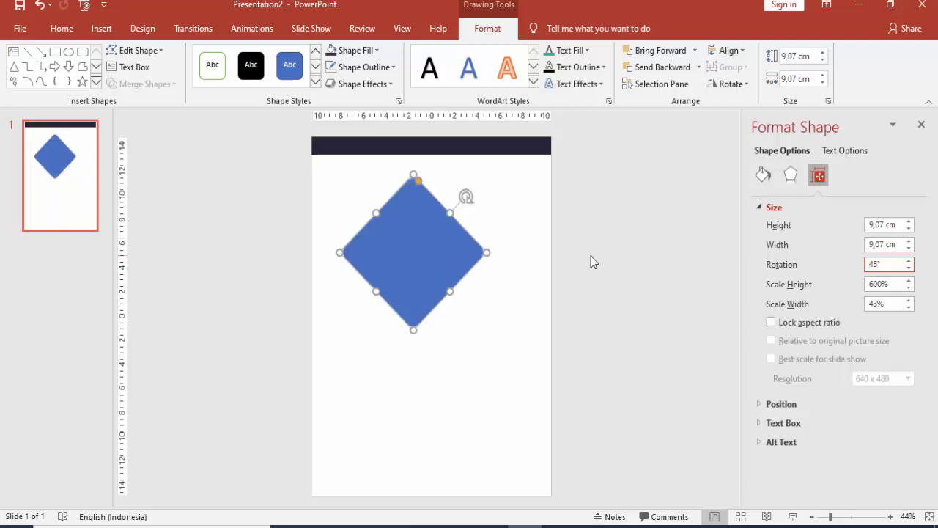
left_click_drag(413, 266, 370, 269)
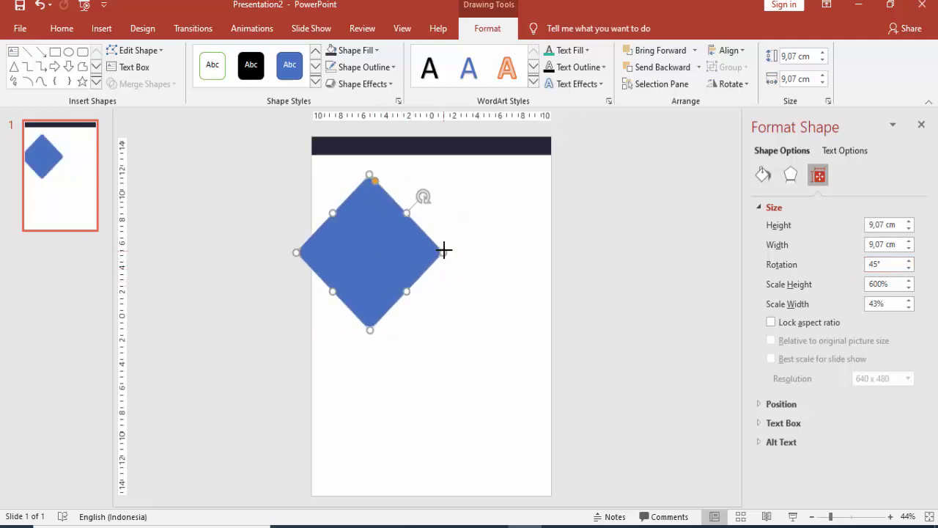
- Enlarge the diamond to 9.58 cm and place a 6.91 cm copy just below-right of it
left_click_drag(444, 250, 401, 293)
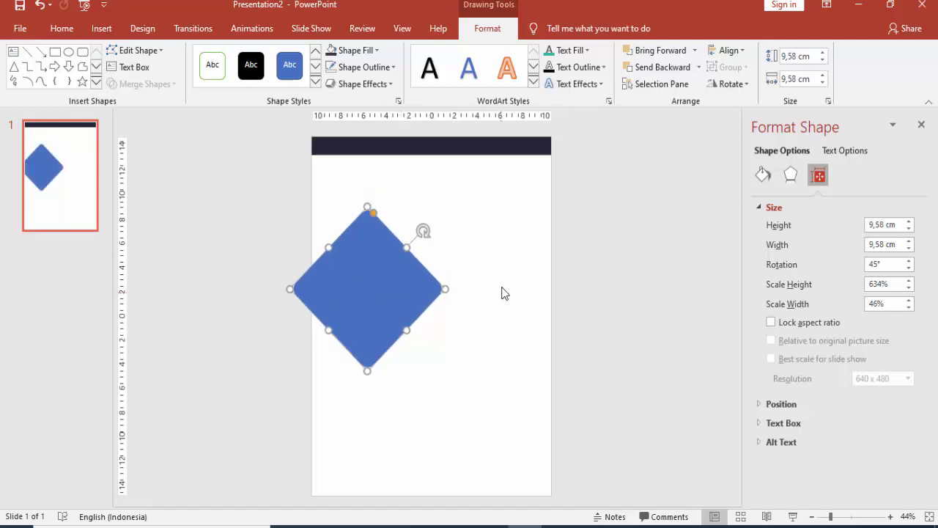
left_click_drag(392, 296, 481, 344)
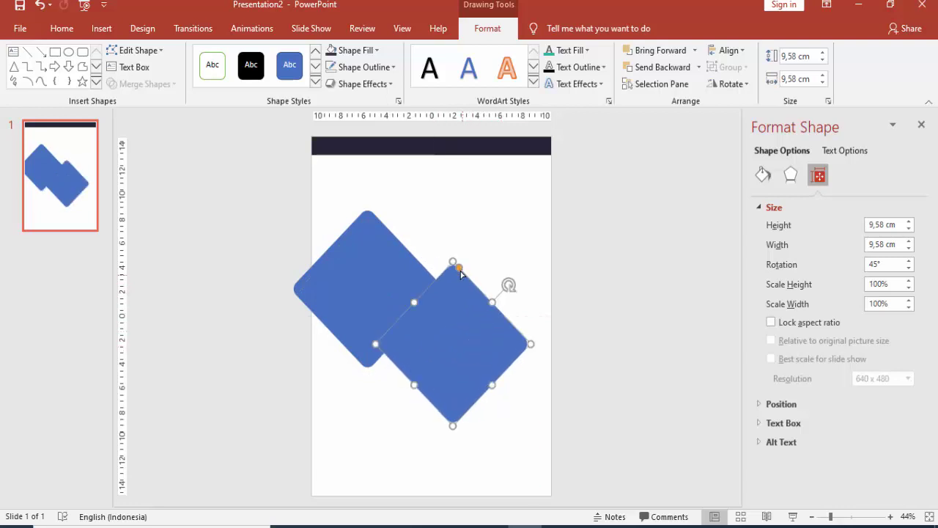
left_click_drag(454, 260, 450, 312)
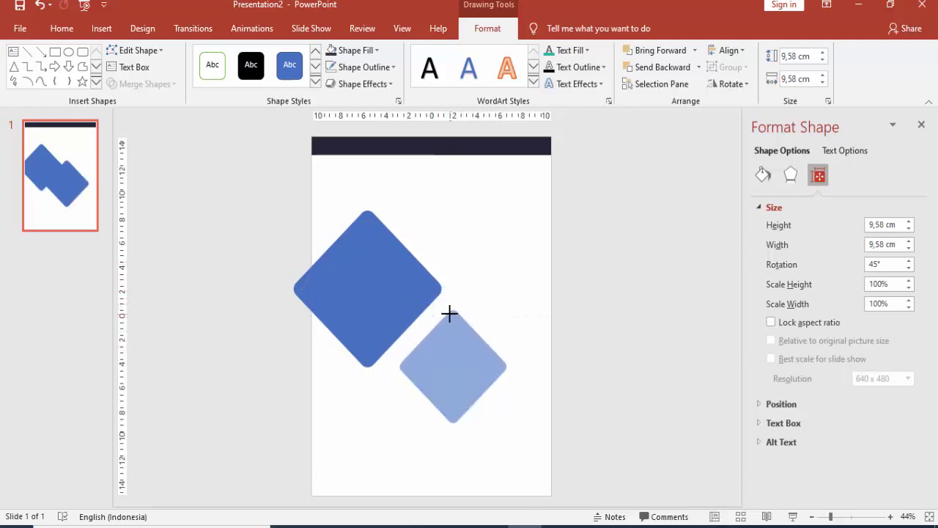
left_click_drag(459, 362, 436, 377)
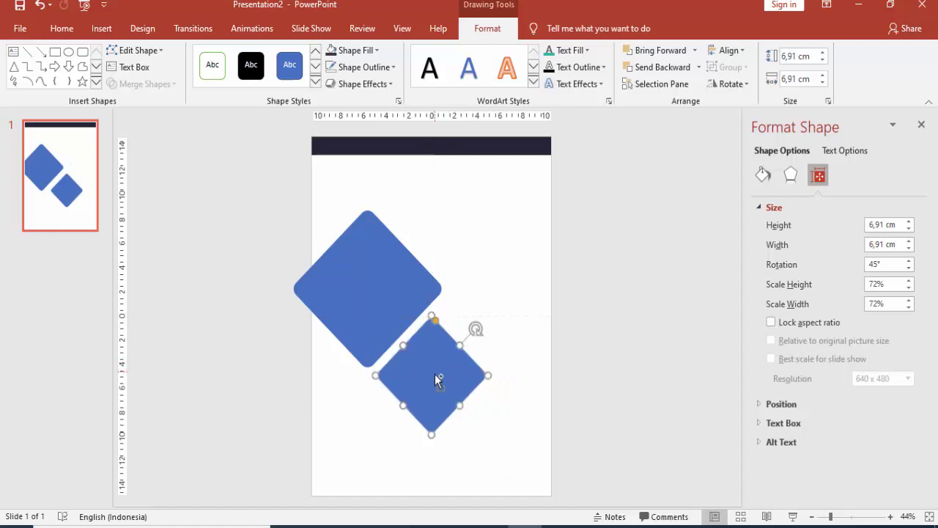
scroll(415, 382, "up", 3)
scroll(415, 381, "up", 3)
left_click_drag(389, 325, 359, 321)
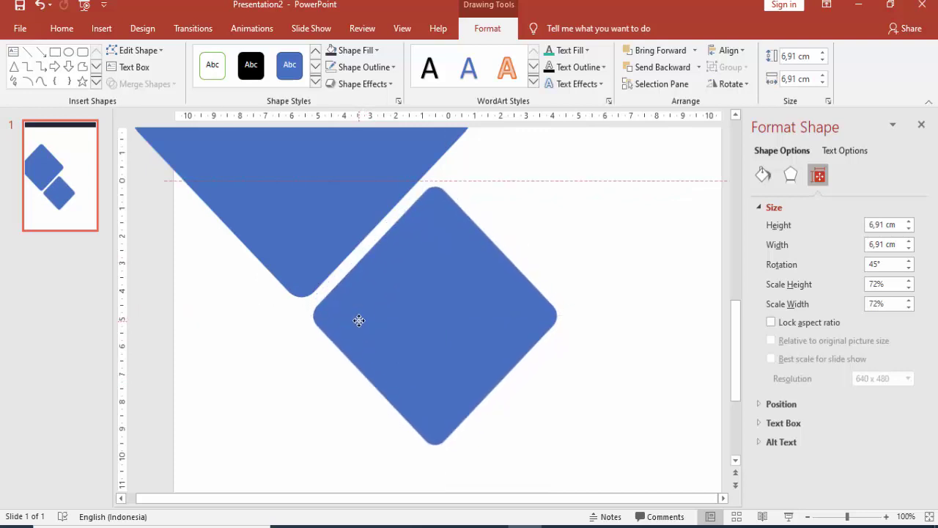
- Duplicate the small diamond with Ctrl+D and move the copy to the lower left
left_click_drag(360, 321, 359, 320)
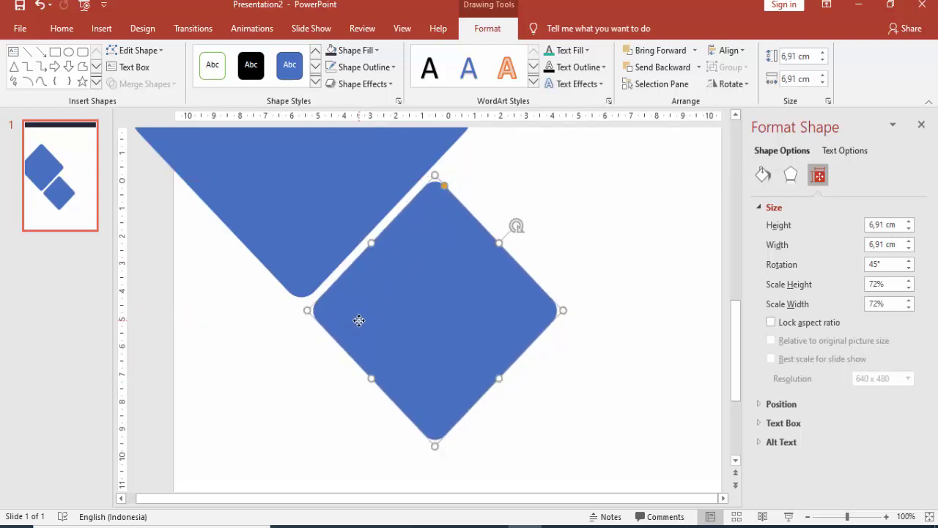
scroll(363, 320, "down", 5, "ctrl")
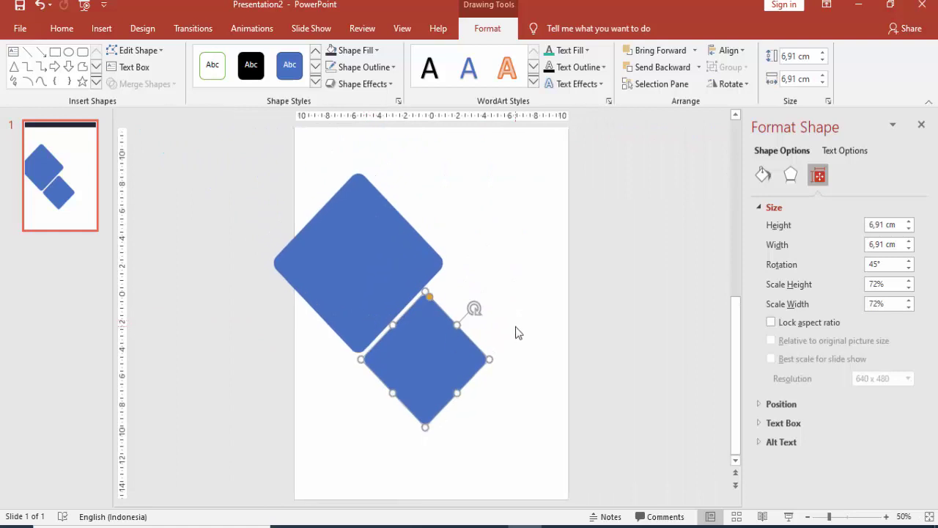
key("ctrl+d")
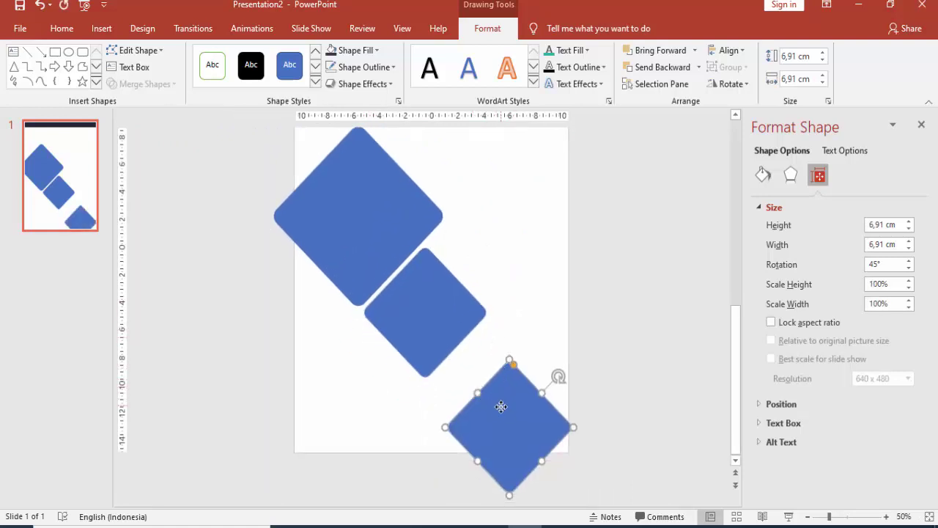
left_click_drag(500, 404, 347, 371)
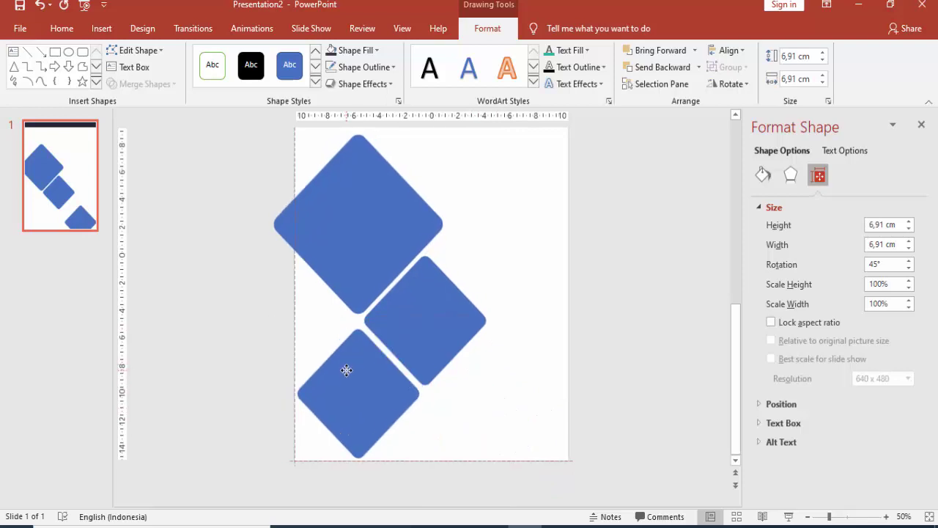
scroll(356, 362, "up", 10, "ctrl")
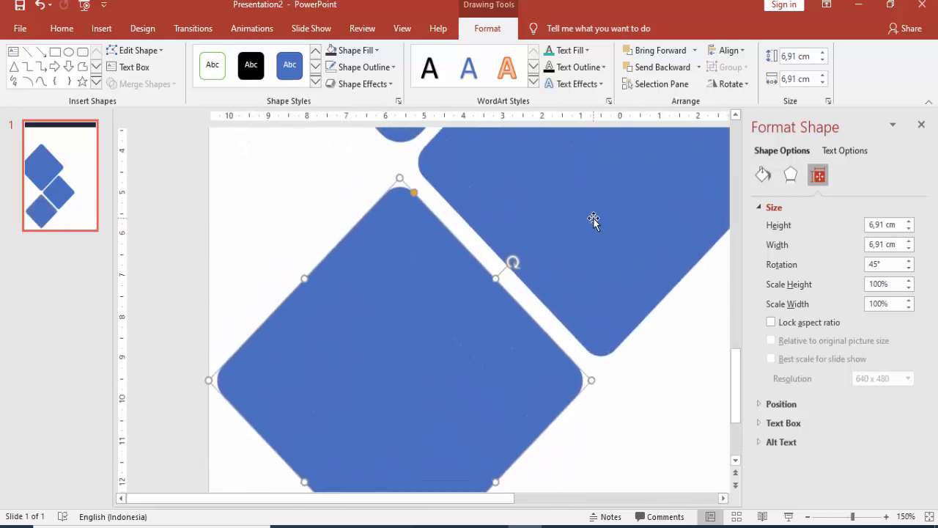
scroll(593, 217, "up", 3)
left_click_drag(433, 394, 431, 391)
- Nudge the third diamond up and sideways so the gaps between diamonds are even
key("ctrl+Up")
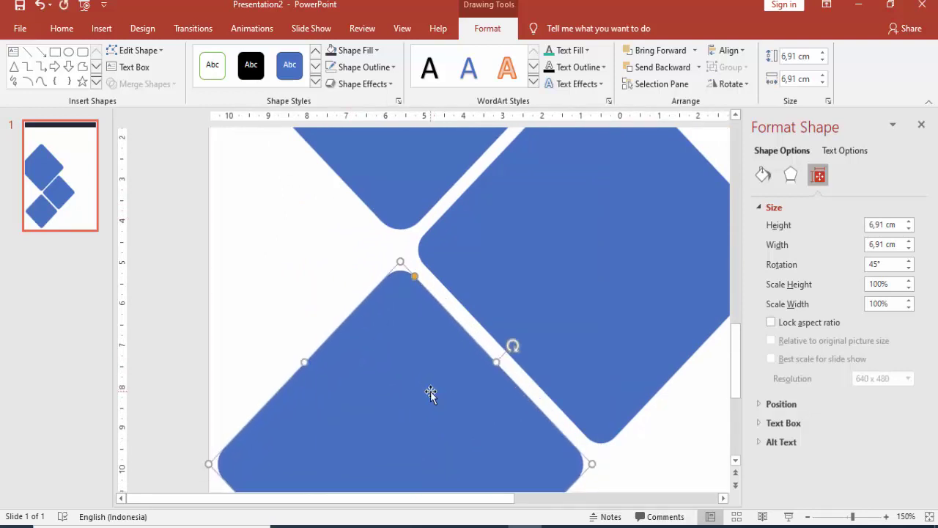
key("ctrl+Up")
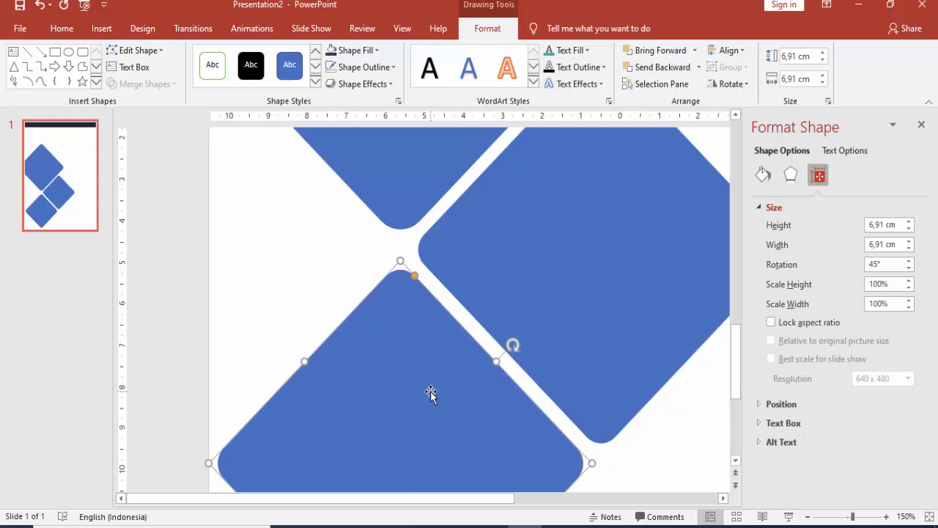
key("ctrl+Left")
key("ctrl+Up")
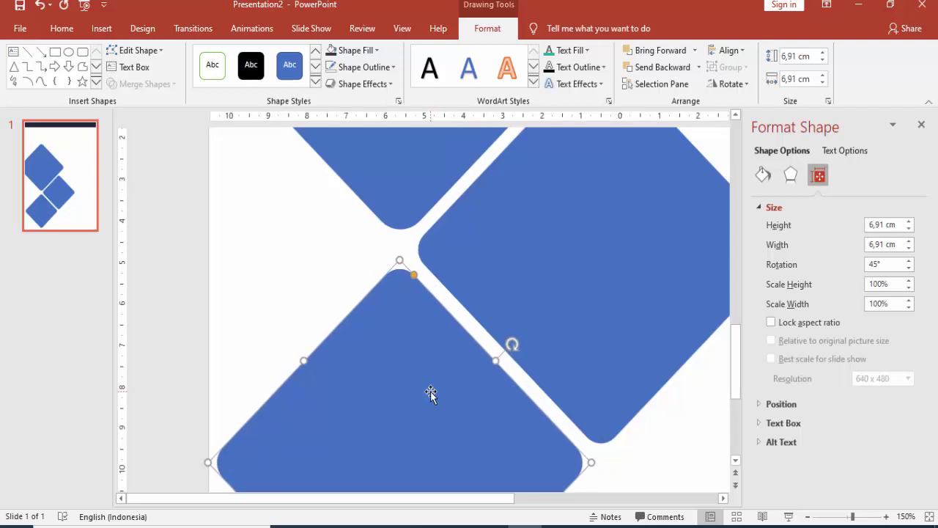
key("ctrl+Up")
key("ctrl+Up")
key("ctrl+Right")
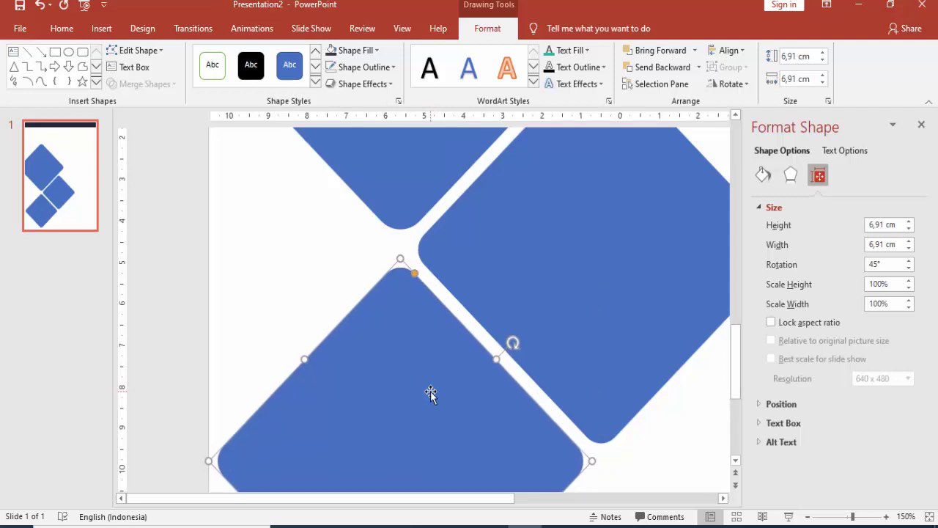
scroll(431, 249, "down", 3, "ctrl")
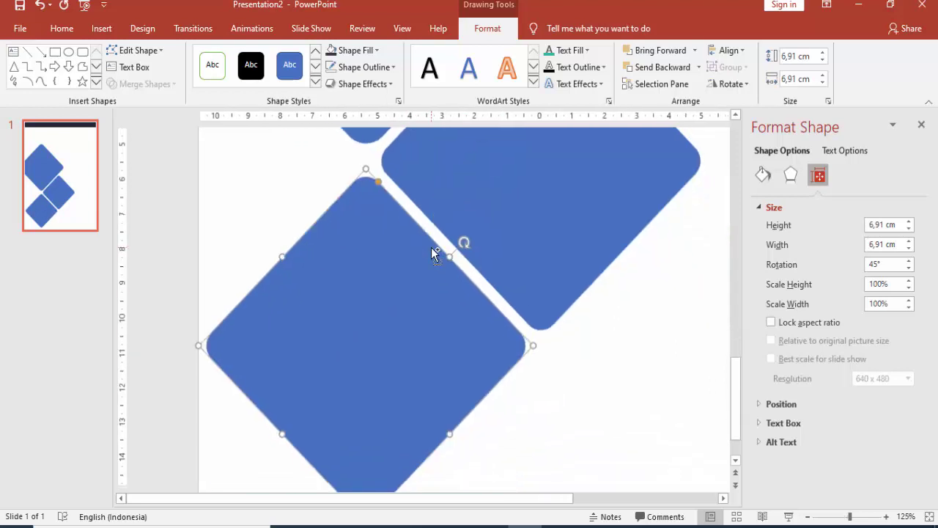
scroll(431, 250, "down", 2, "ctrl")
scroll(431, 249, "down", 3, "ctrl")
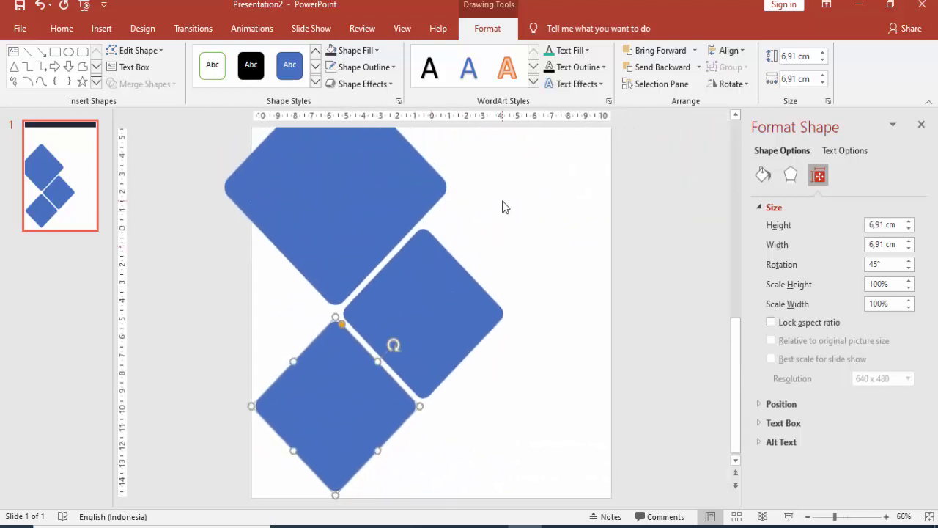
scroll(498, 220, "down", 2, "ctrl")
- Copy the middle diamond into the left gap and nudge it into even spacing
left_click(436, 335)
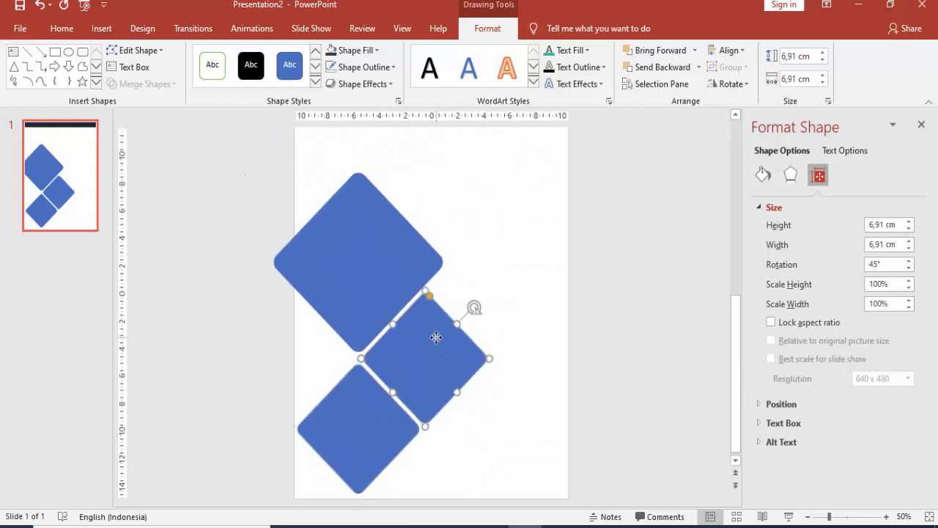
left_click_drag(441, 364, 306, 356, "ctrl")
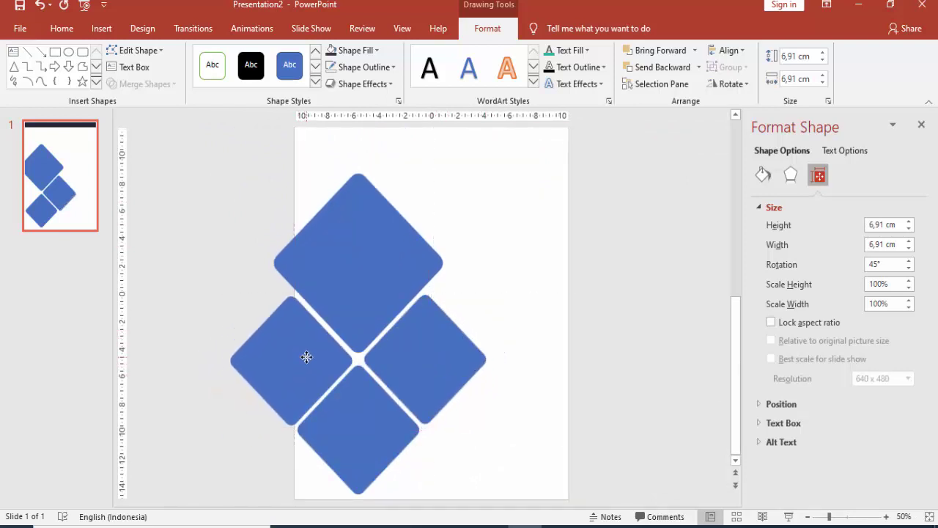
scroll(306, 359, "up", 5, "ctrl")
key("Up")
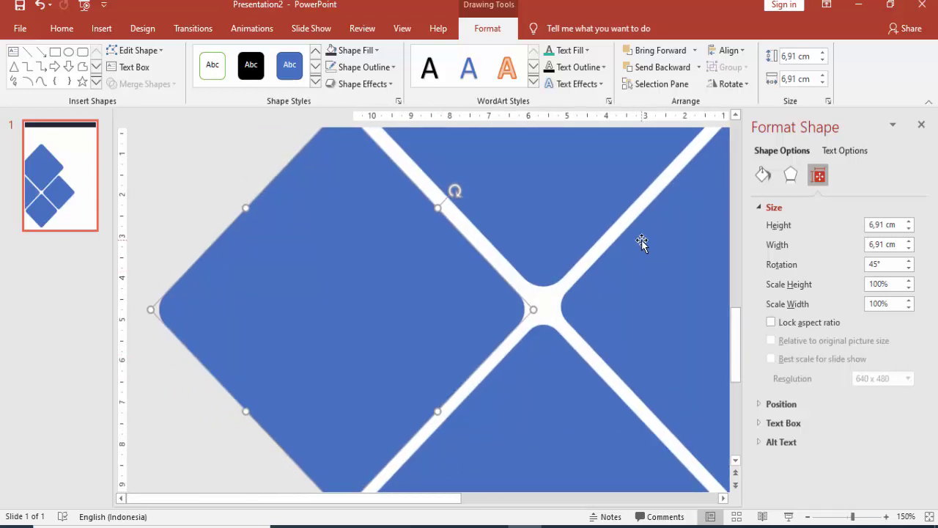
key("Up")
key("Up")
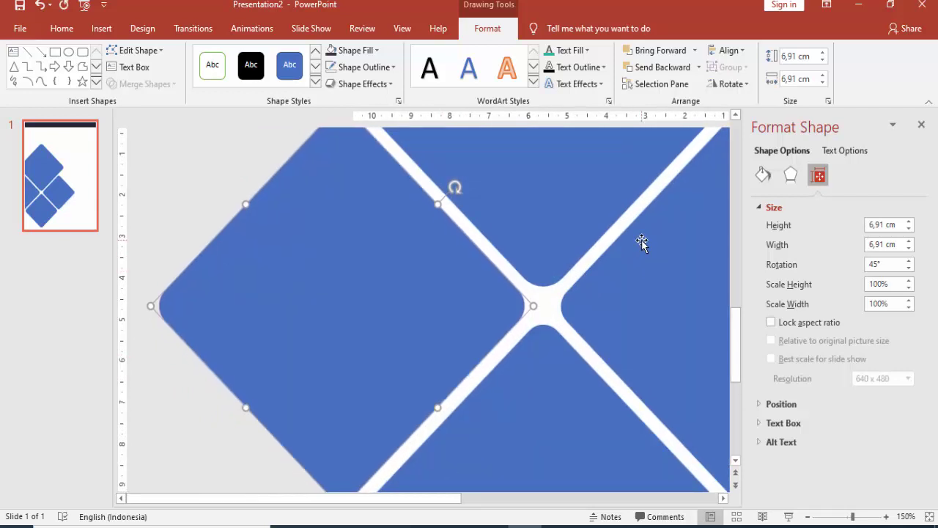
key("Left")
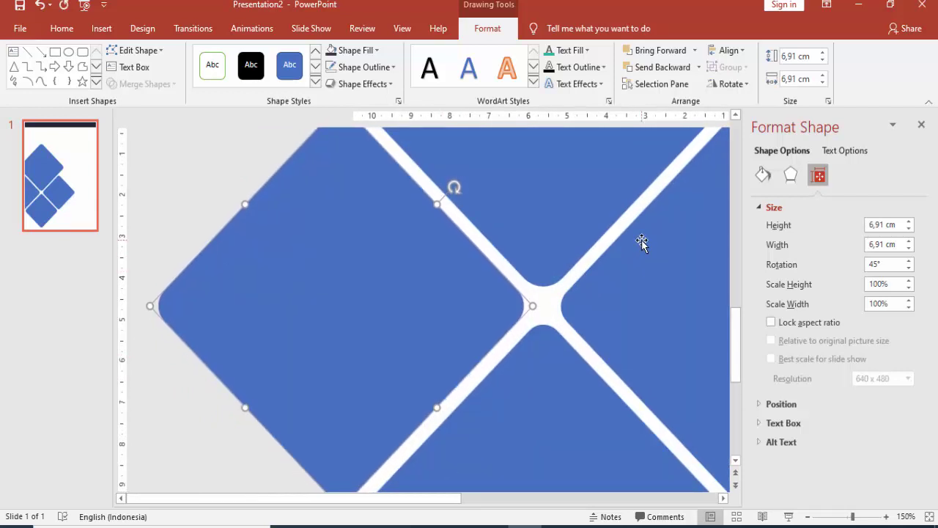
key("Right")
- Deselect, then select the cluster's right diamond
scroll(653, 244, "down", 5, "ctrl")
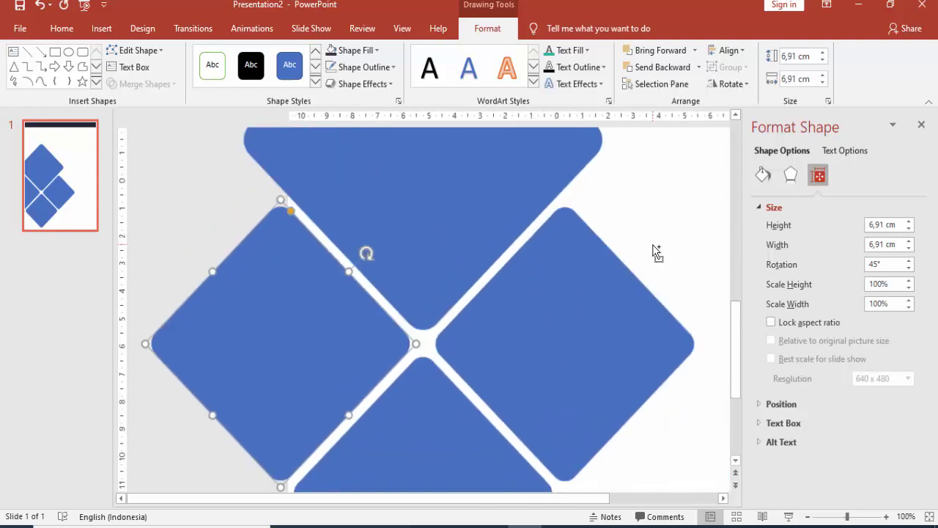
scroll(653, 244, "down", 3, "ctrl")
left_click(578, 248)
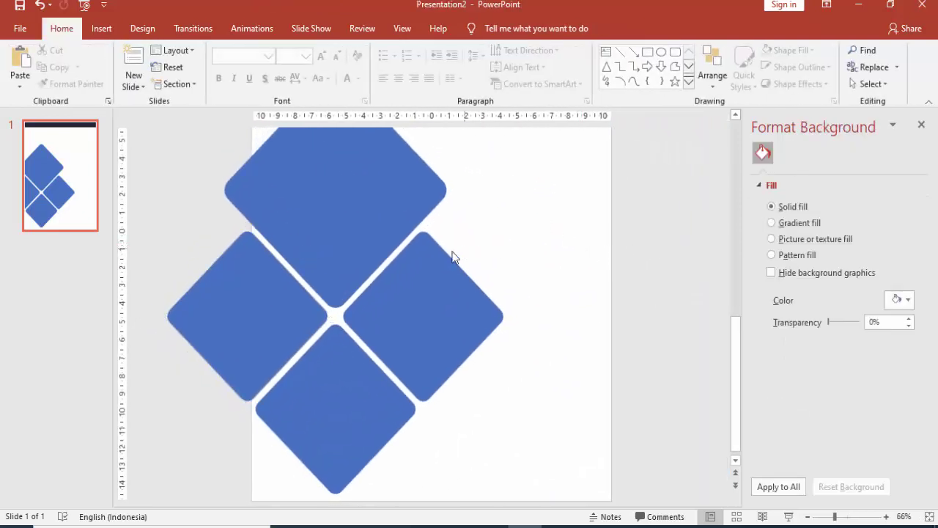
left_click(402, 300)
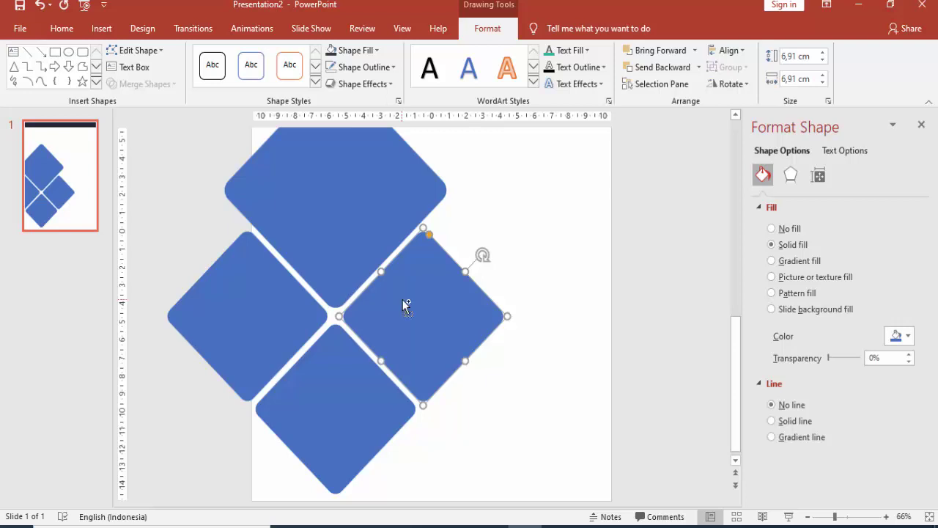
- Duplicate the right diamond, shrink it to 4,29 cm and place it beside the cluster's upper right
left_click_drag(402, 299, 518, 244, "ctrl")
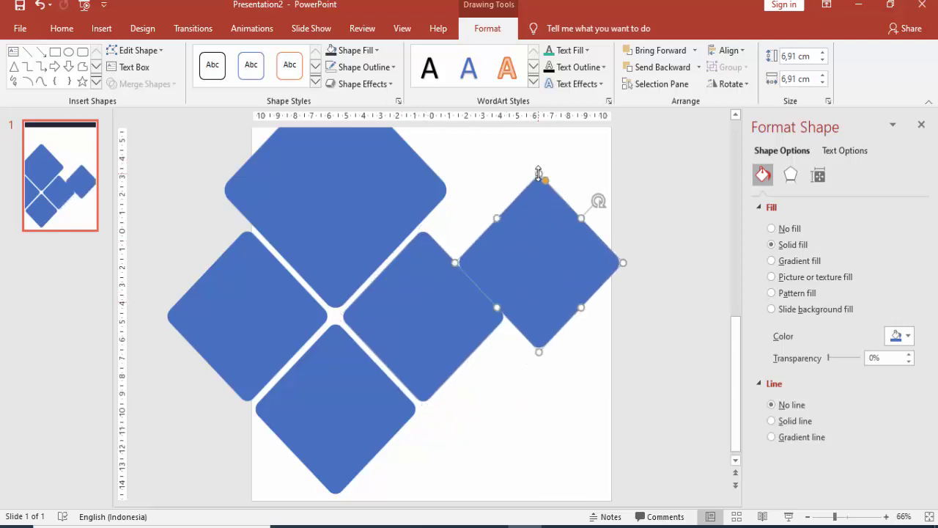
left_click_drag(539, 174, 539, 244)
scroll(543, 293, "up", 2)
left_click_drag(544, 340, 494, 285)
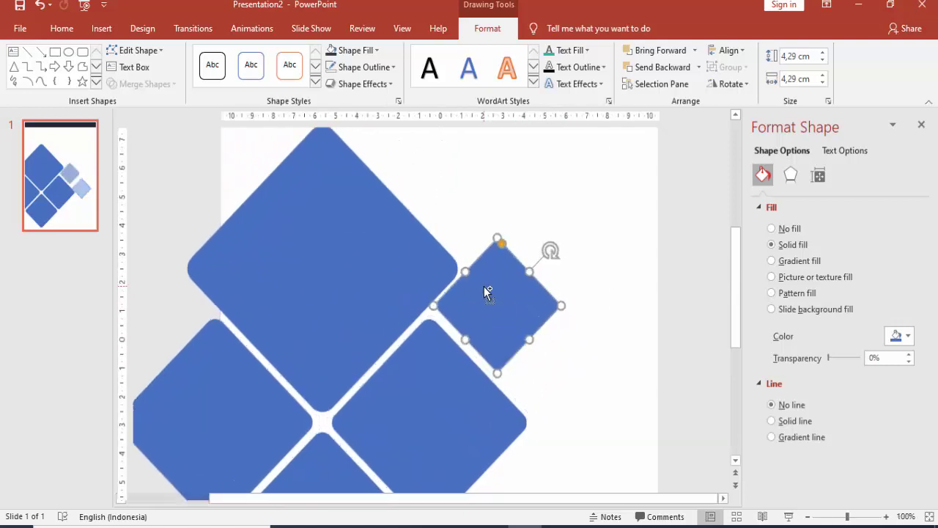
scroll(488, 289, "up", 5, "ctrl")
mouse_move(369, 299)
left_mouse_down()
mouse_move(340, 313)
mouse_move(334, 306)
left_mouse_up()
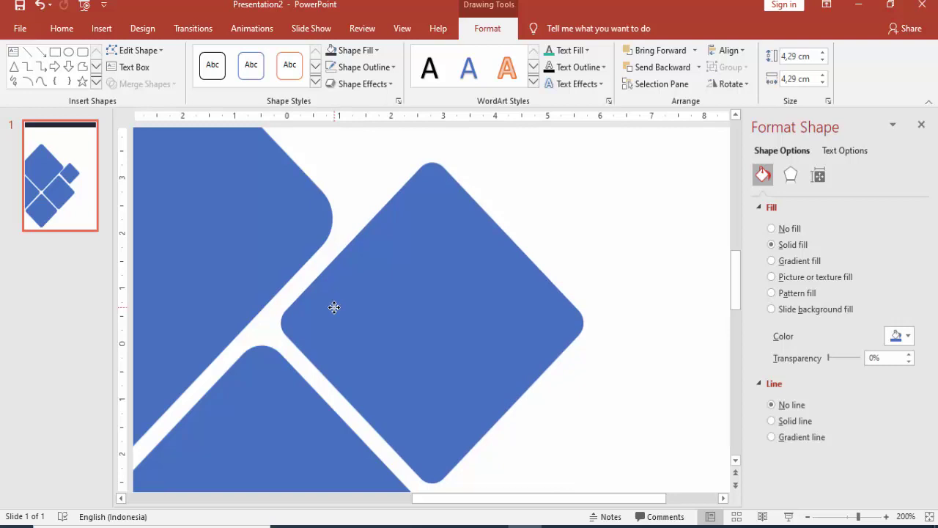
scroll(384, 302, "down", 6, "ctrl")
scroll(384, 302, "down", 1, "ctrl")
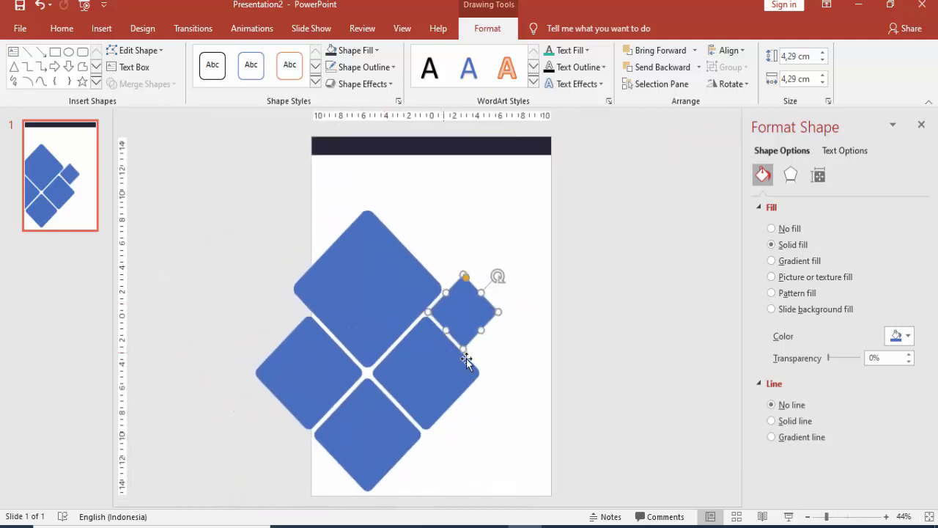
- Duplicate the small diamond and align the copy with the slide's bottom edge below the cluster
key("ctrl+d")
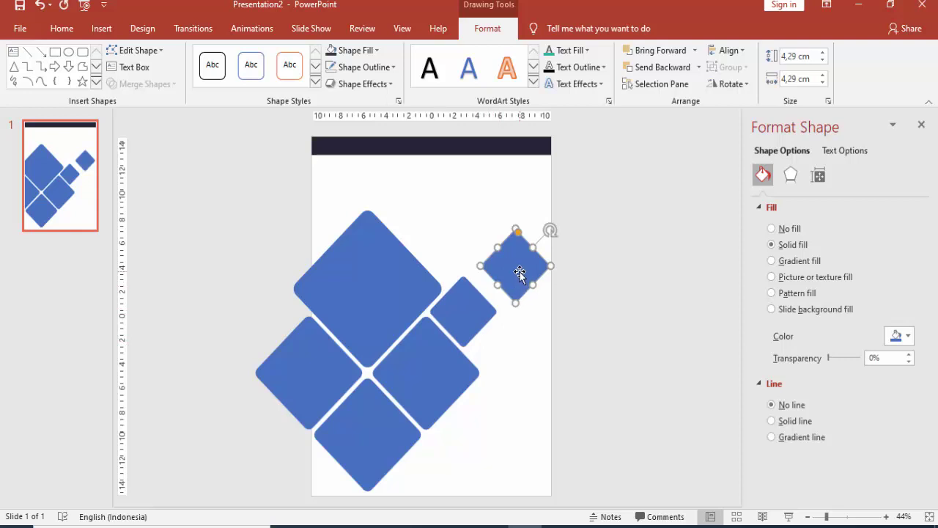
left_click_drag(514, 278, 465, 488)
left_click_drag(431, 523, 425, 486)
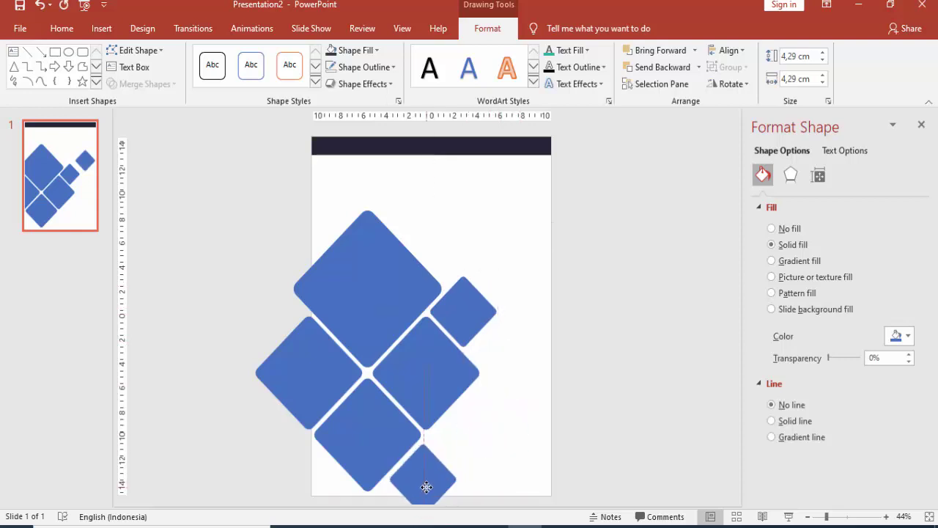
scroll(572, 447, "down", 1)
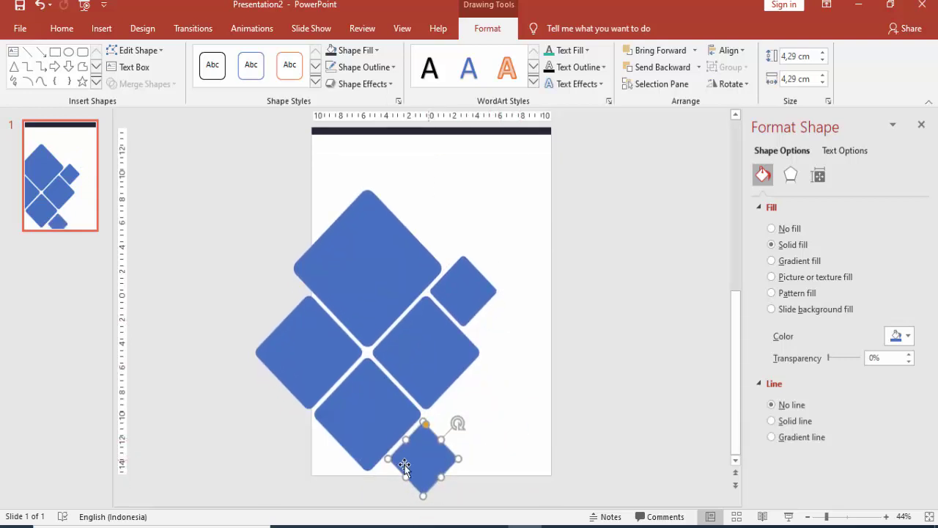
scroll(404, 467, "up", 1)
left_click_drag(405, 473, 406, 474)
scroll(406, 475, "up", 2, "ctrl")
scroll(406, 474, "up", 3, "ctrl")
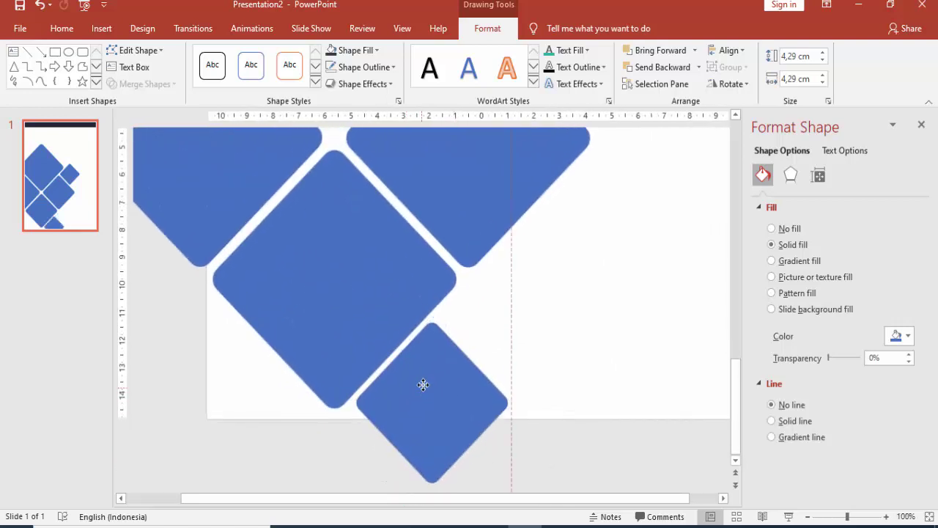
left_click_drag(423, 385, 427, 387)
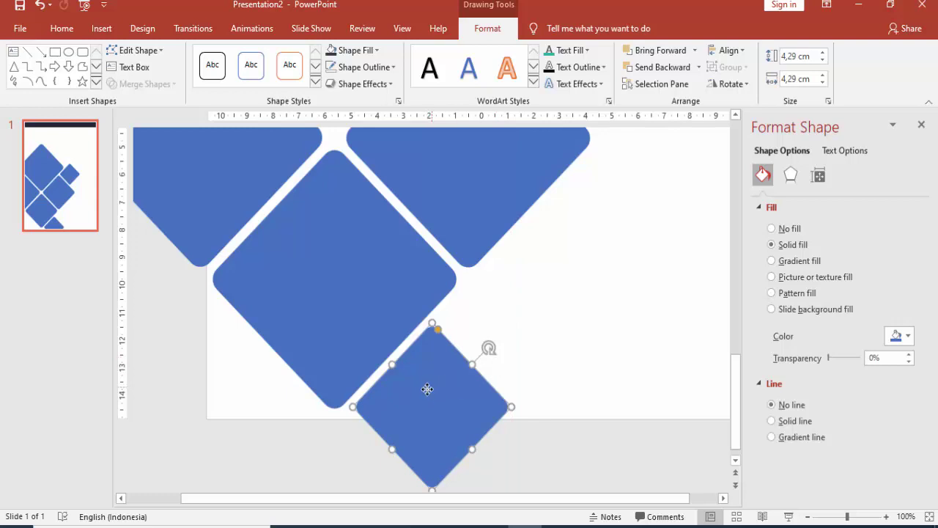
left_click_drag(434, 389, 422, 398)
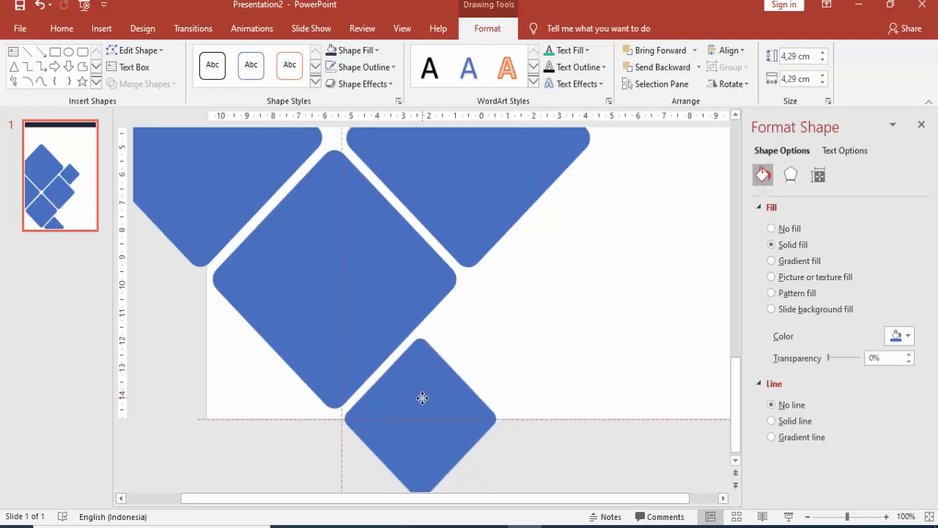
scroll(484, 374, "down", 5, "ctrl")
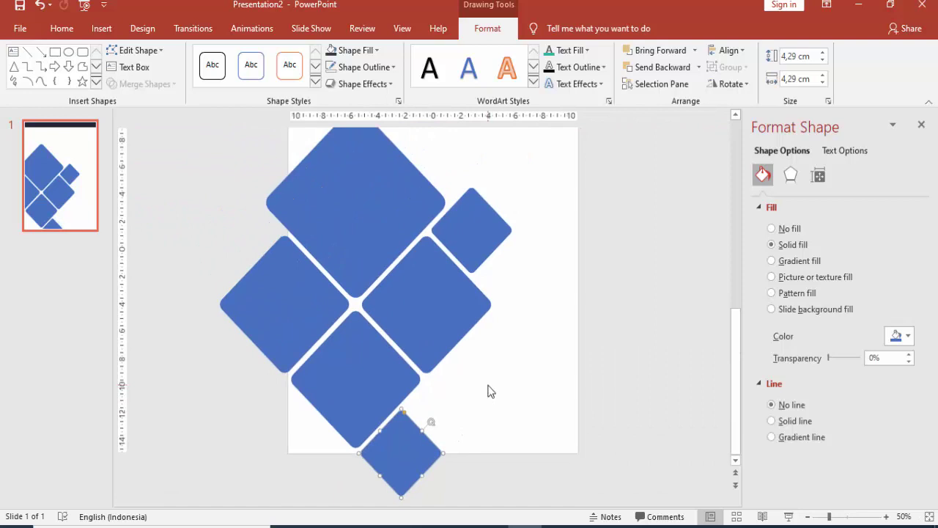
left_click(527, 369)
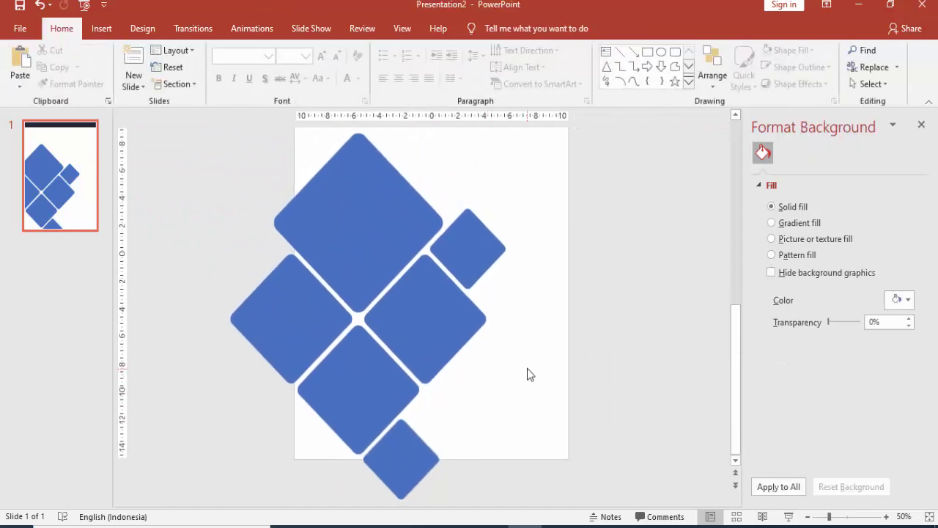
scroll(527, 374, "up", 3)
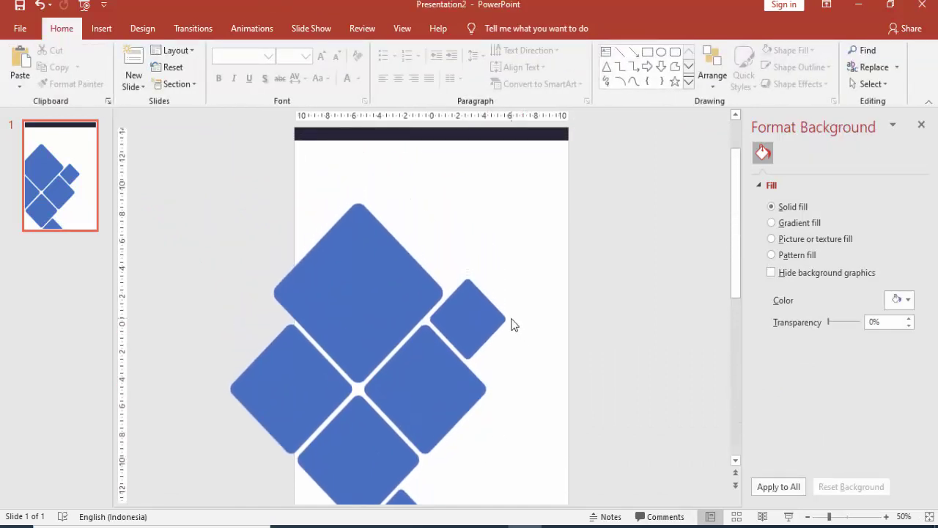
scroll(507, 317, "down", 2)
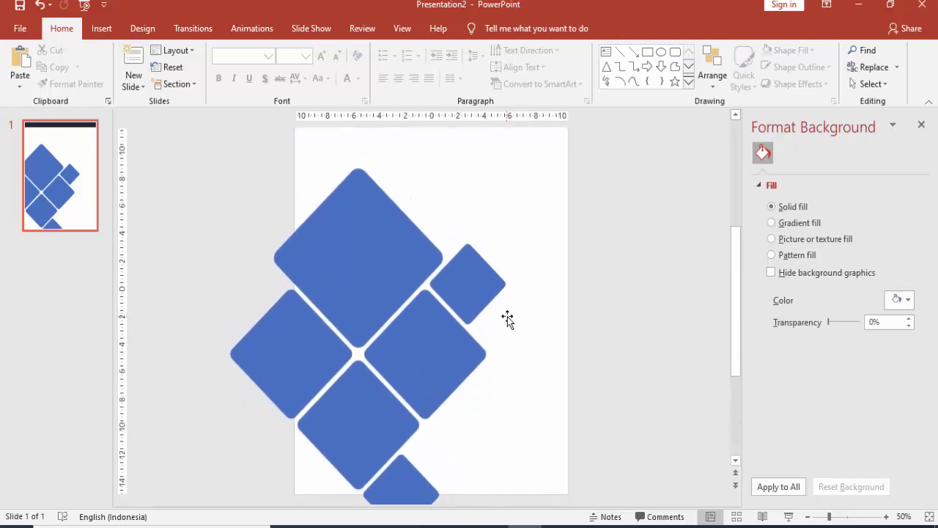
scroll(507, 318, "down", 1)
- Give the upper-right small diamond a directional gold gradient that doesn't rotate with the shape
left_click(476, 262)
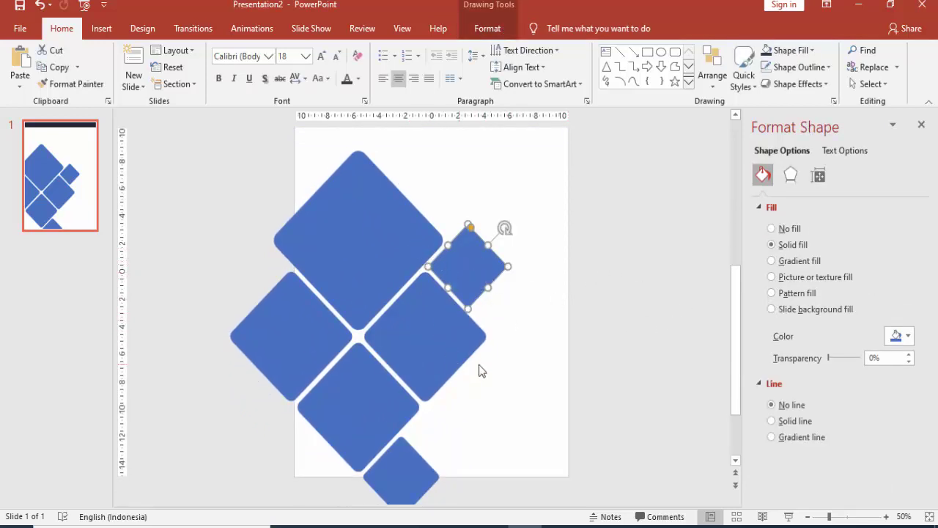
left_click(793, 261)
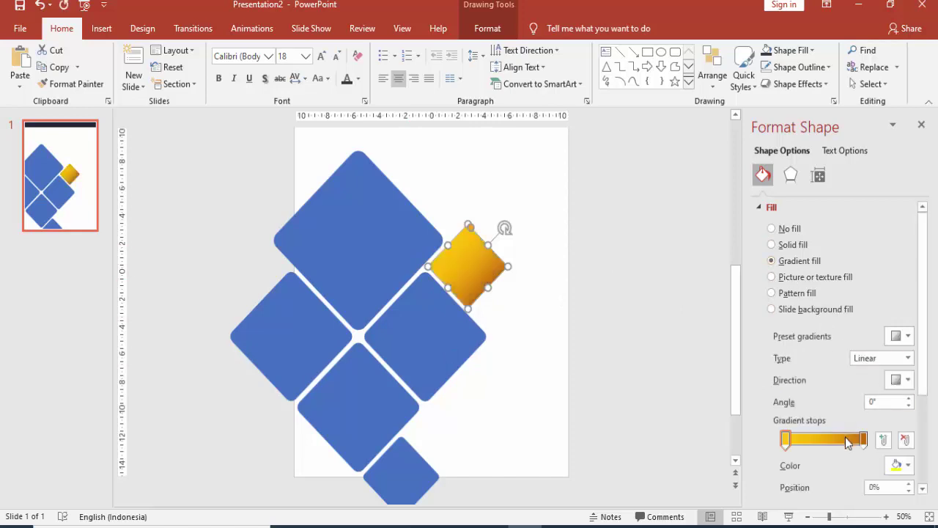
left_click(906, 379)
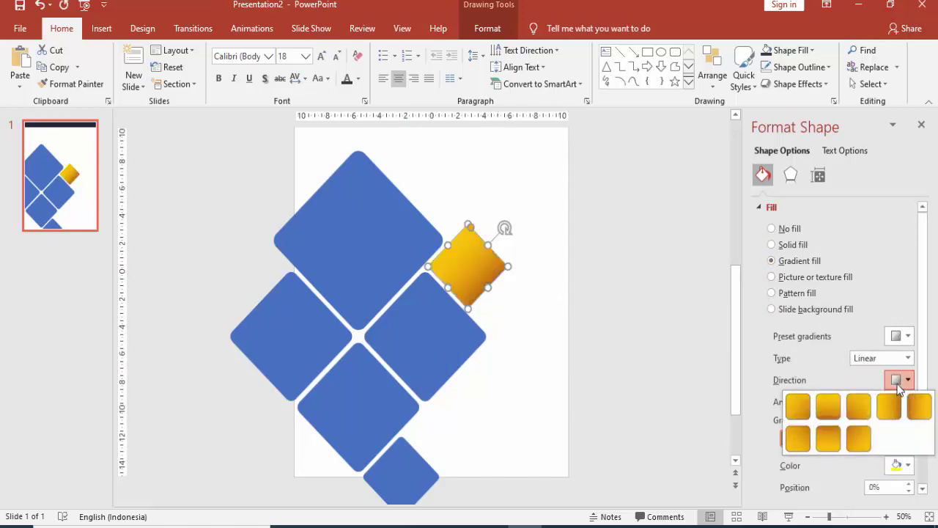
left_click(894, 415)
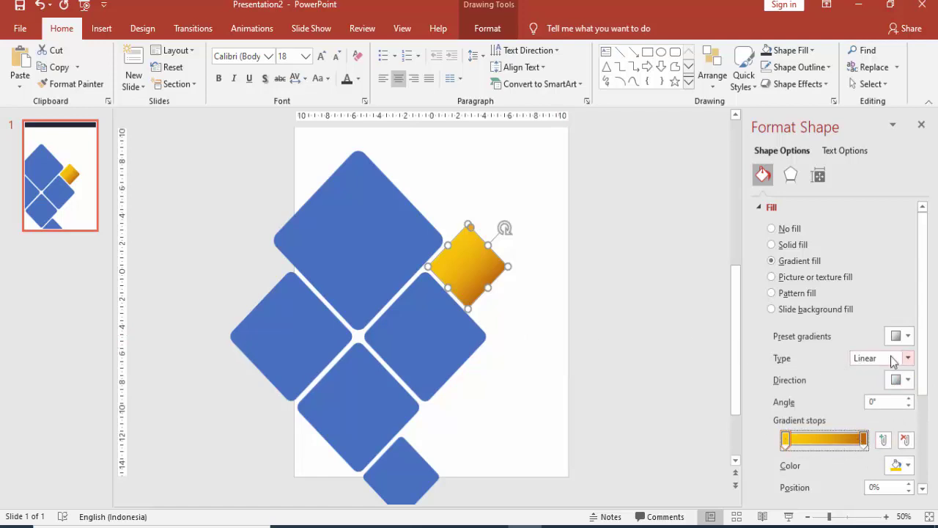
mouse_move(924, 377)
left_mouse_down()
mouse_move(926, 435)
mouse_move(834, 442)
left_mouse_up()
left_click(810, 423)
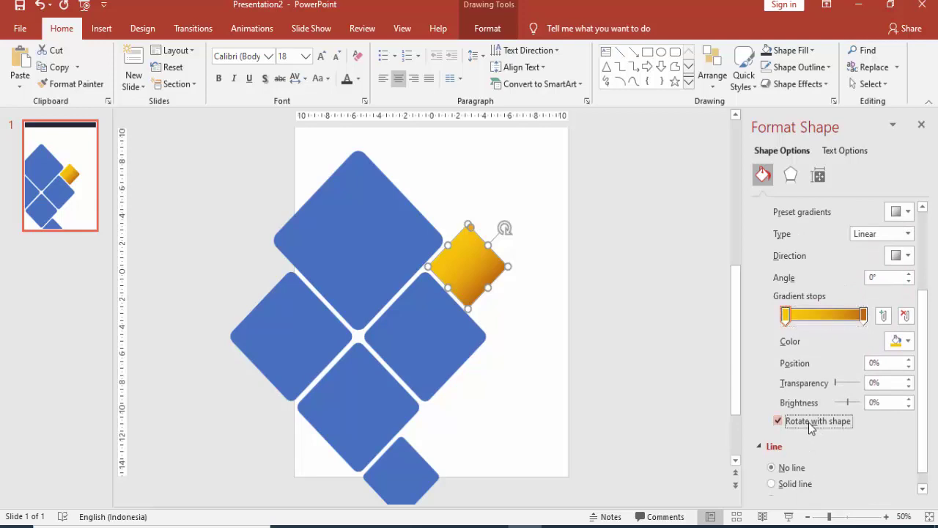
- Give the bottom small diamond a gradient fill, moving the dark stops to 90% and 69%
left_click(425, 478)
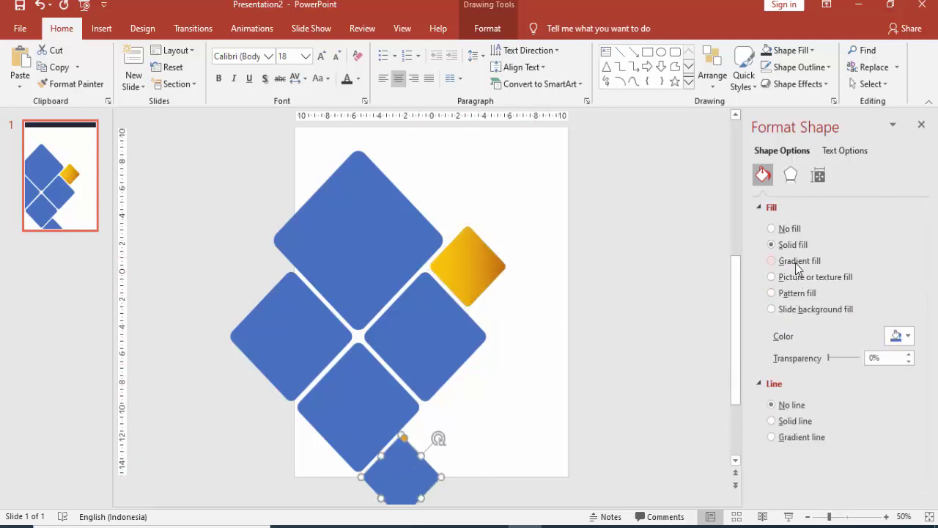
left_click(771, 260)
left_click_drag(927, 330, 928, 446)
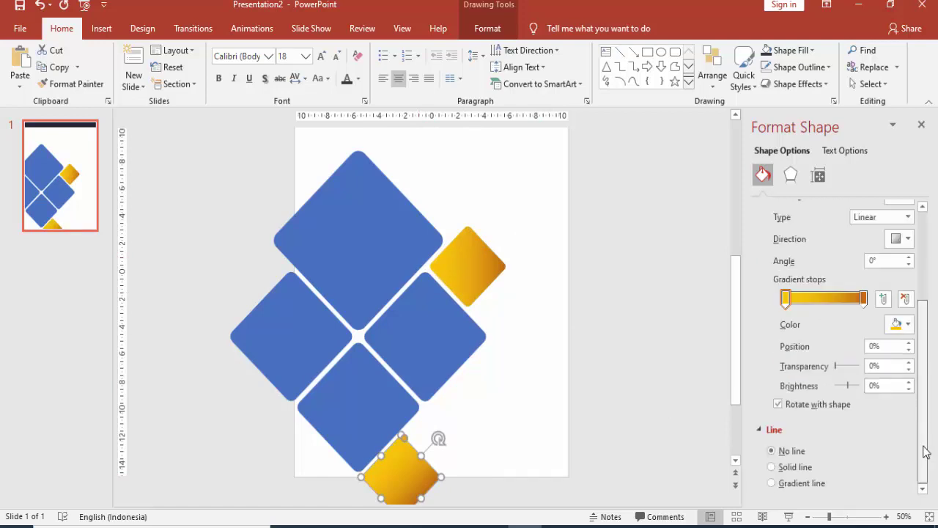
left_click(806, 409)
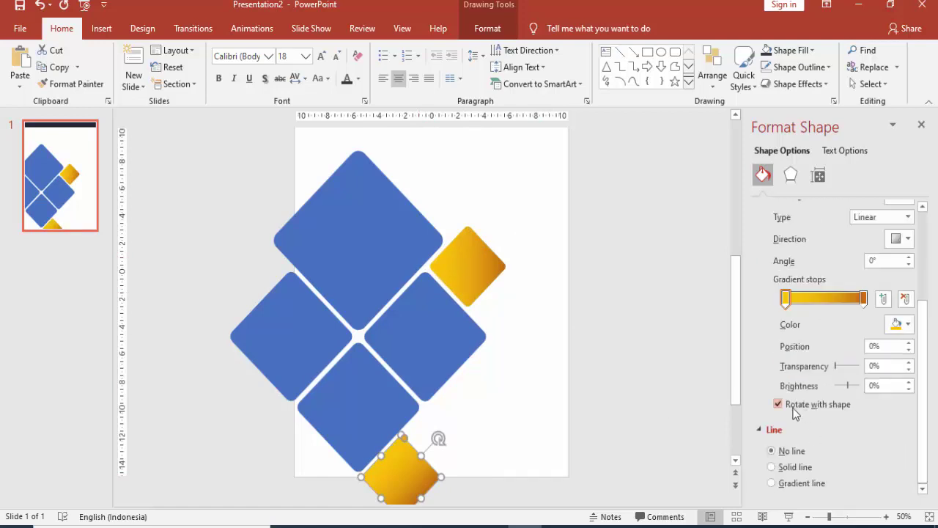
left_click(795, 408)
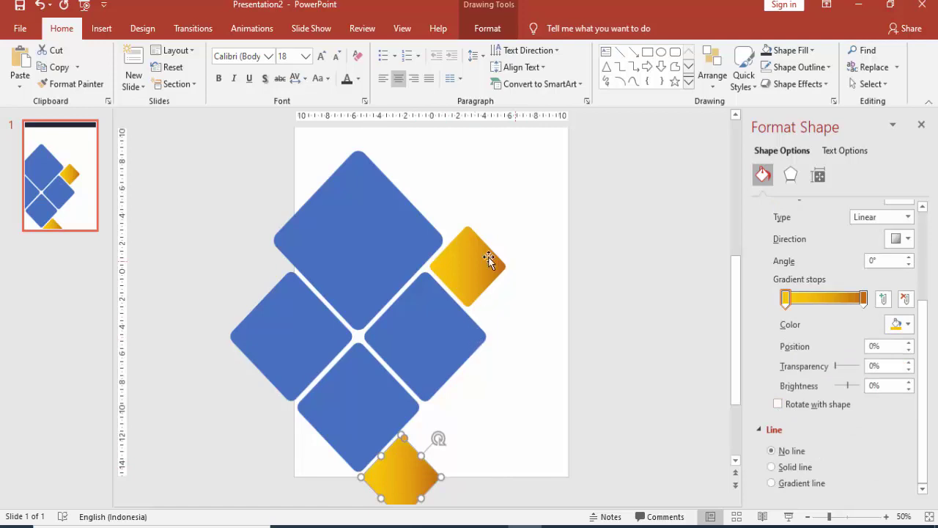
left_click_drag(864, 298, 843, 300)
left_click(471, 266)
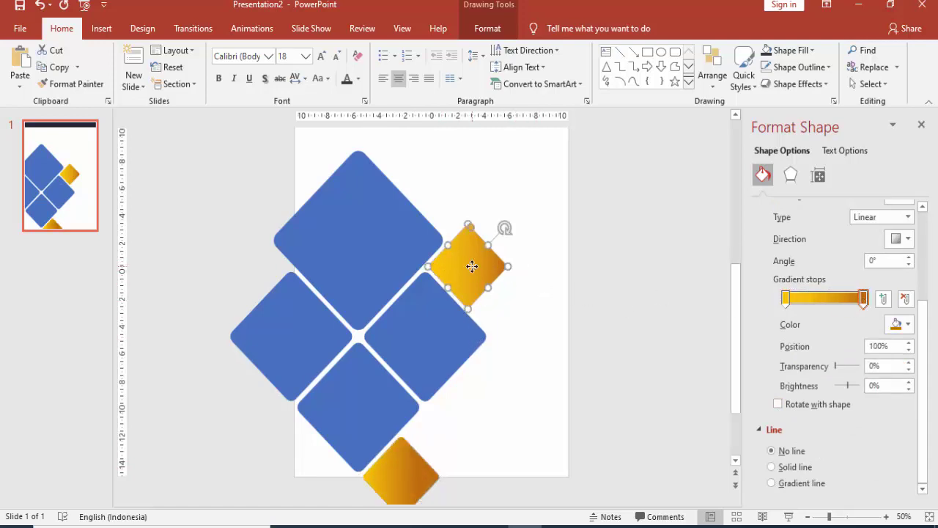
left_click_drag(864, 299, 840, 302)
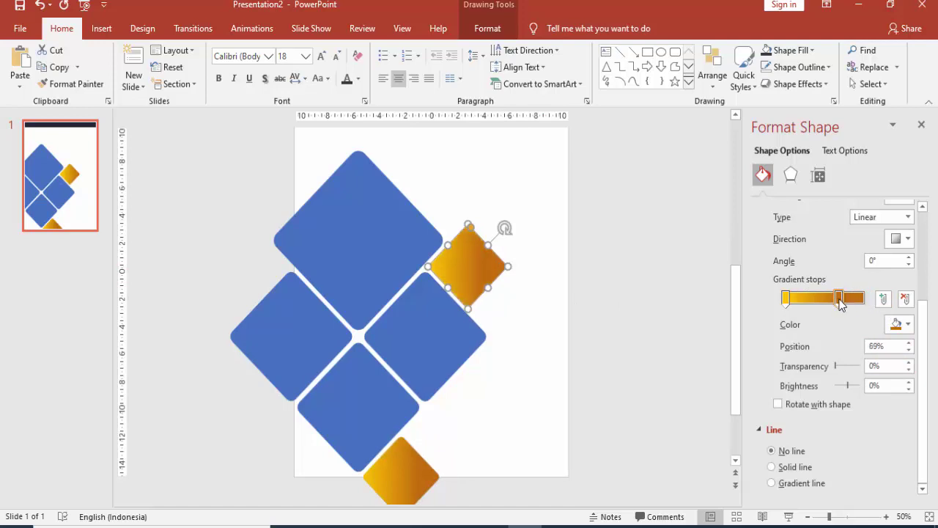
left_click(543, 270)
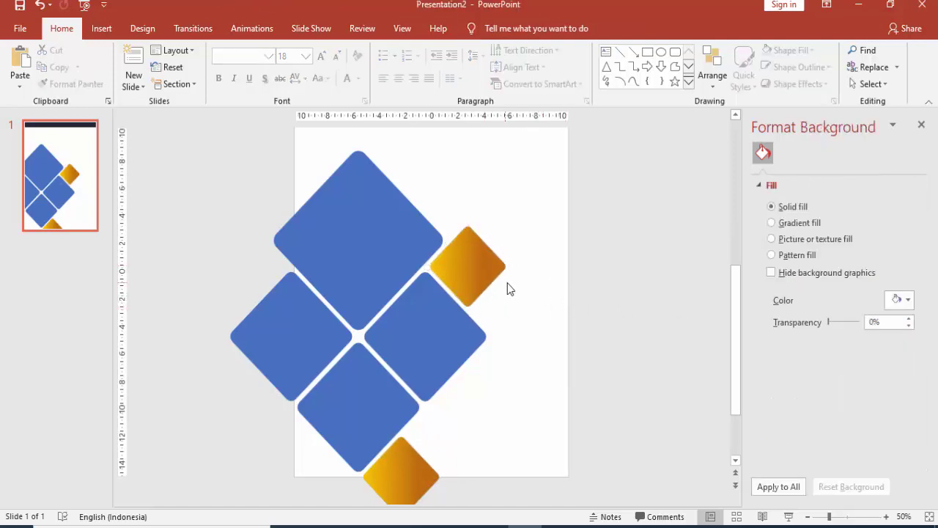
- Nudge the left large diamond up and keep its gold gradient from rotating with the shape
left_click(314, 347)
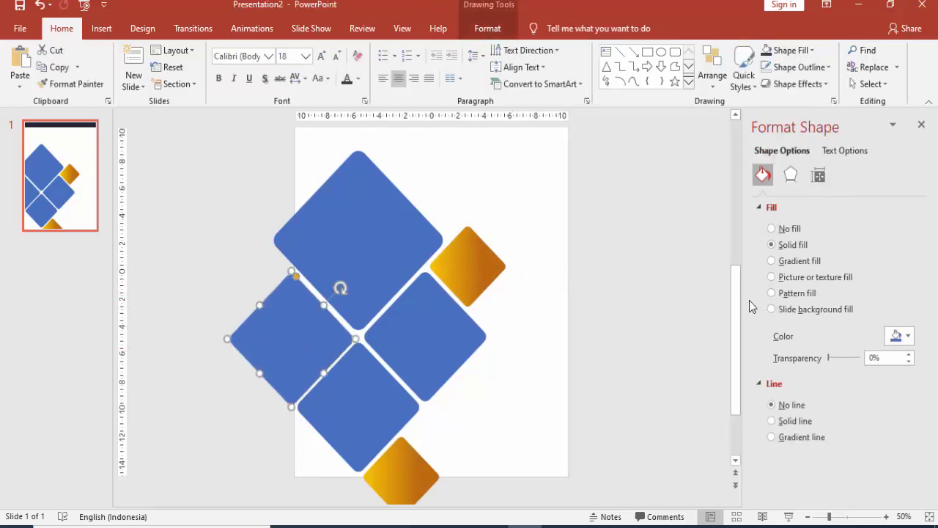
key("Up")
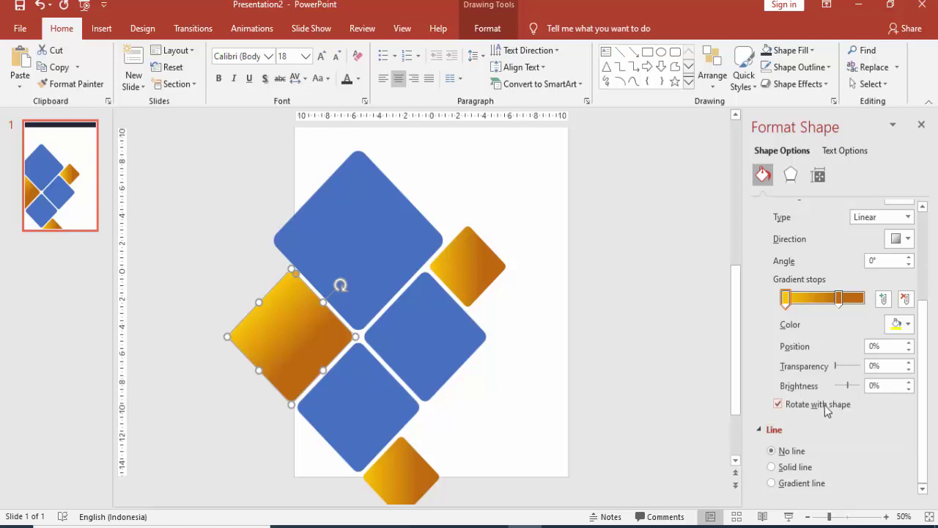
left_click(824, 408)
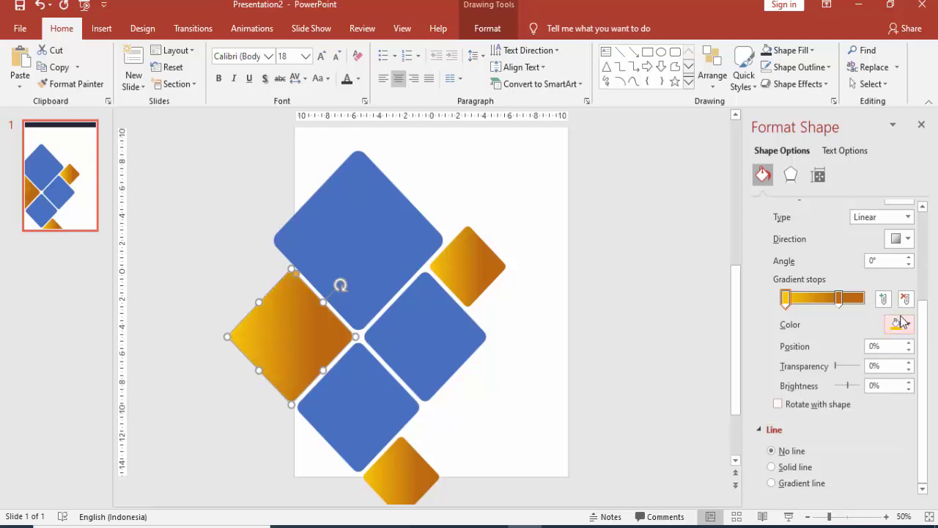
left_click(584, 299)
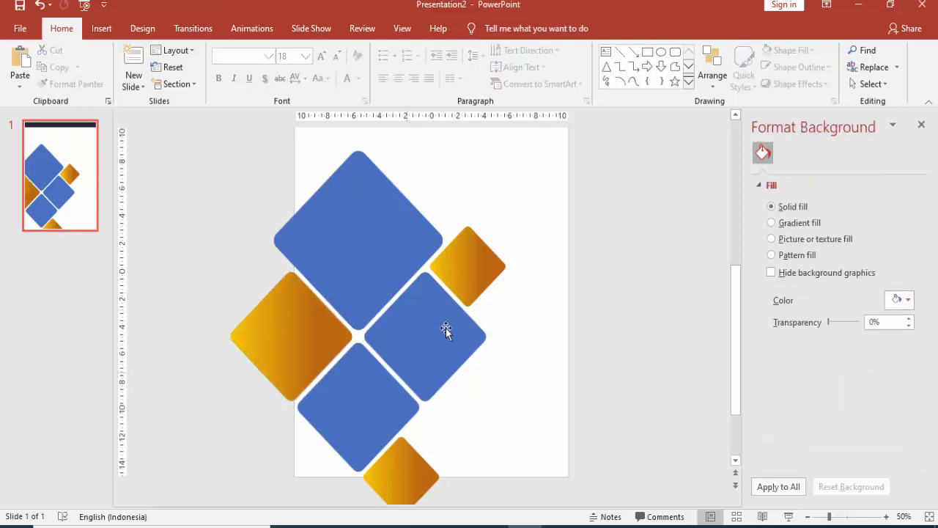
- Fill the top diamond with pexels-photo-443383, the glass-tower photo from IMAGE\CITY
left_click(374, 247)
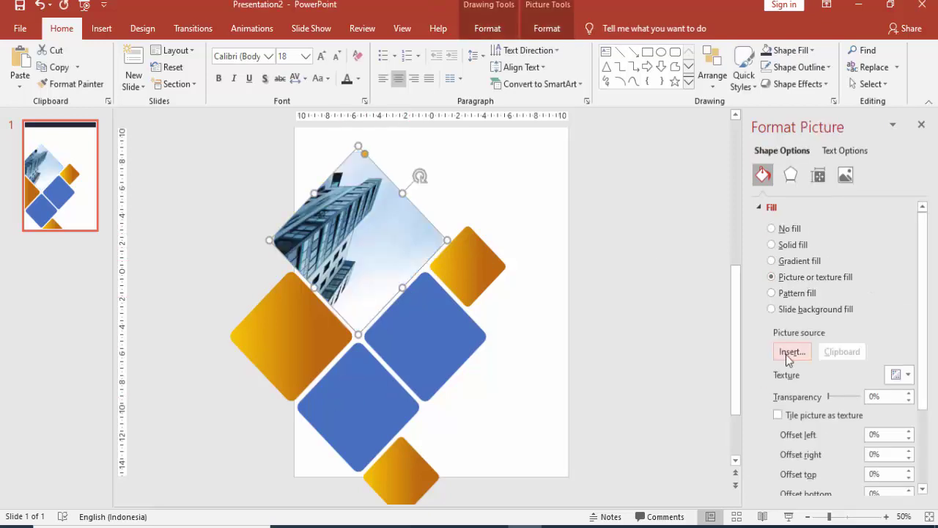
left_click(792, 352)
left_click(347, 170)
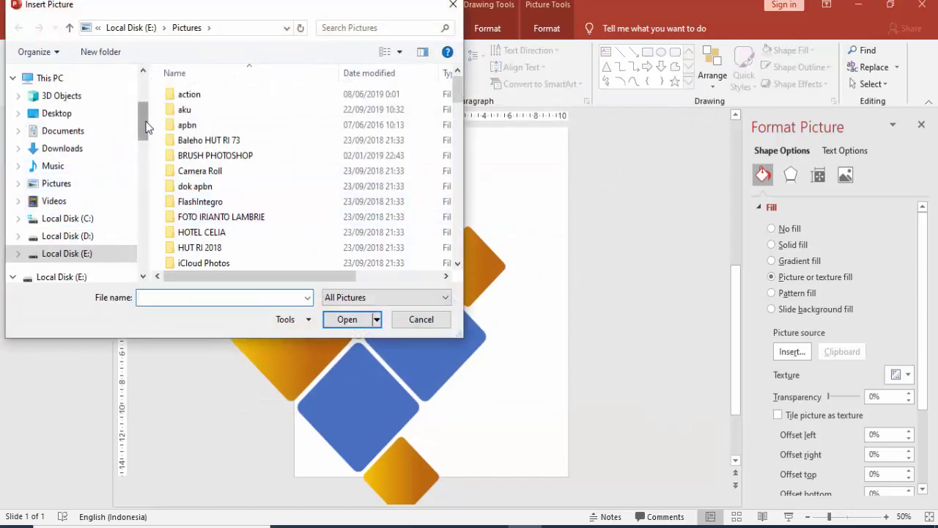
left_click_drag(144, 121, 146, 252)
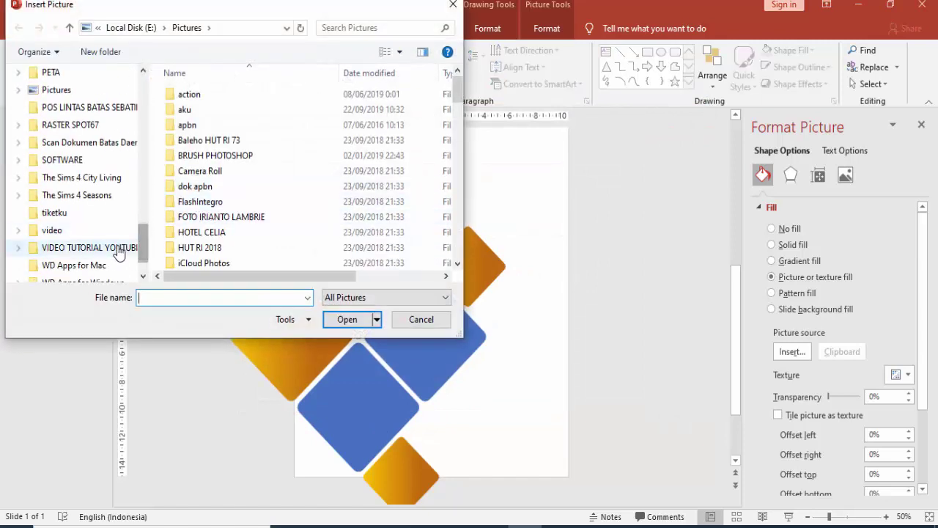
left_click(84, 247)
double_click(195, 190)
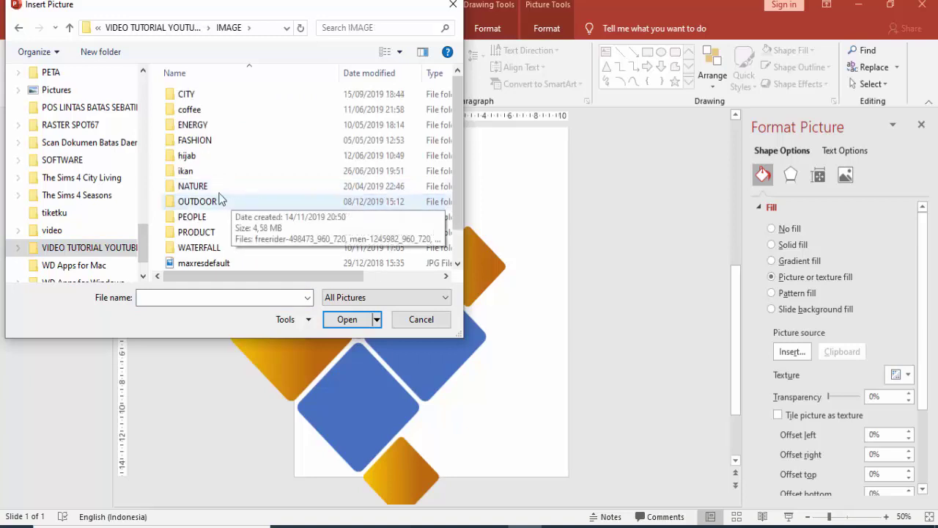
double_click(192, 101)
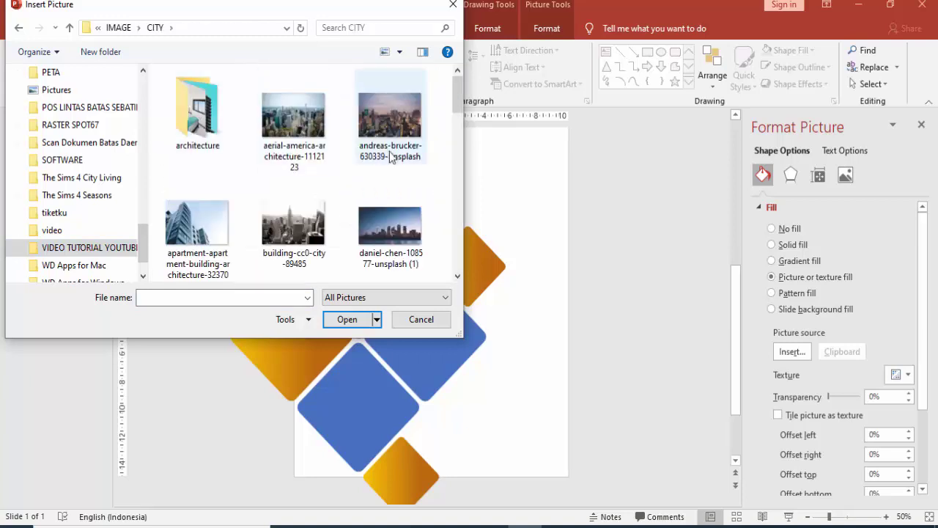
scroll(394, 154, "down", 3)
scroll(393, 154, "down", 2)
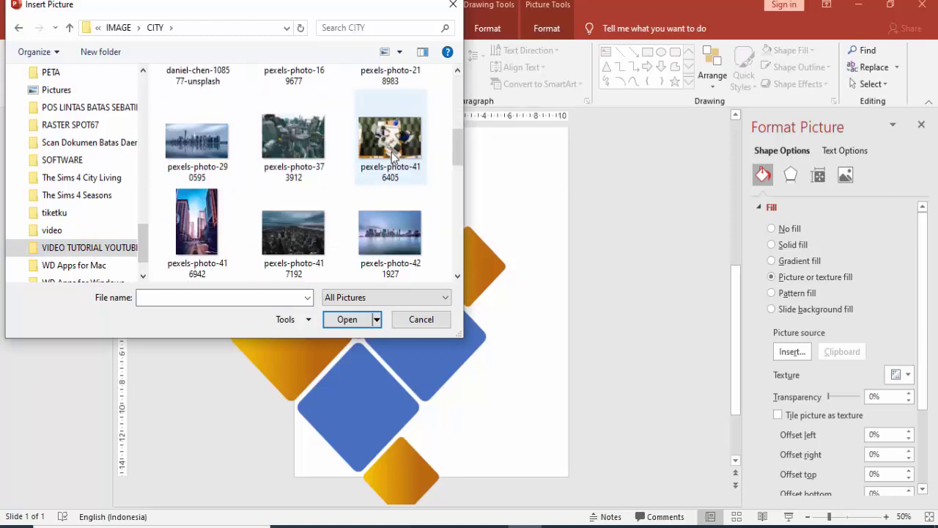
scroll(394, 154, "down", 3)
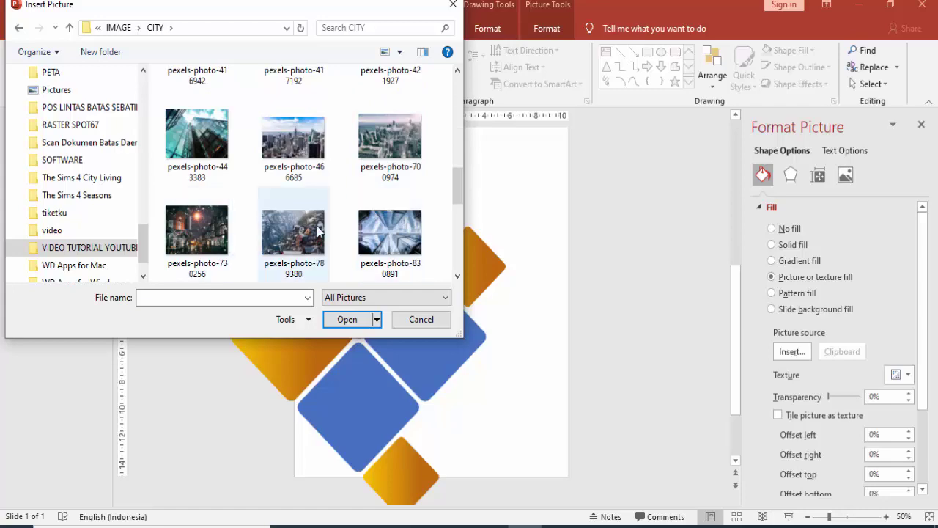
left_click(197, 136)
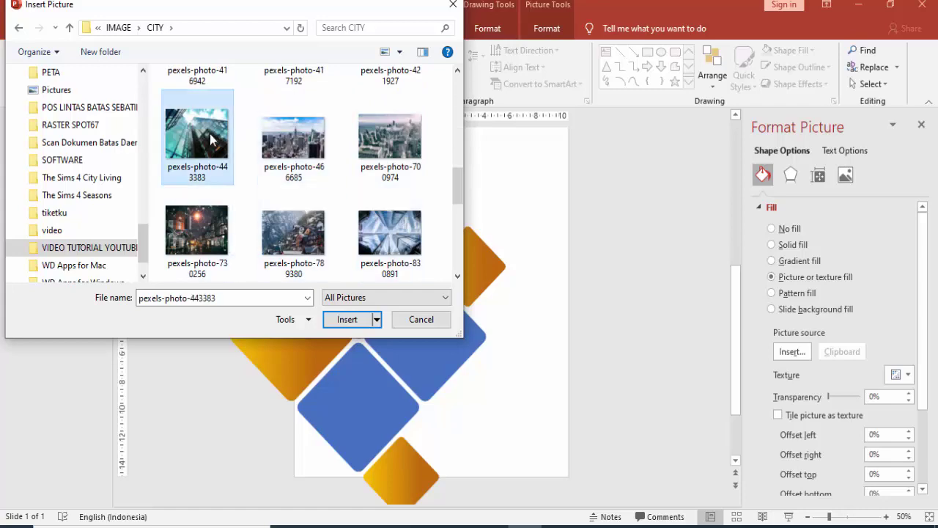
left_click(347, 320)
scroll(827, 401, "down", 3)
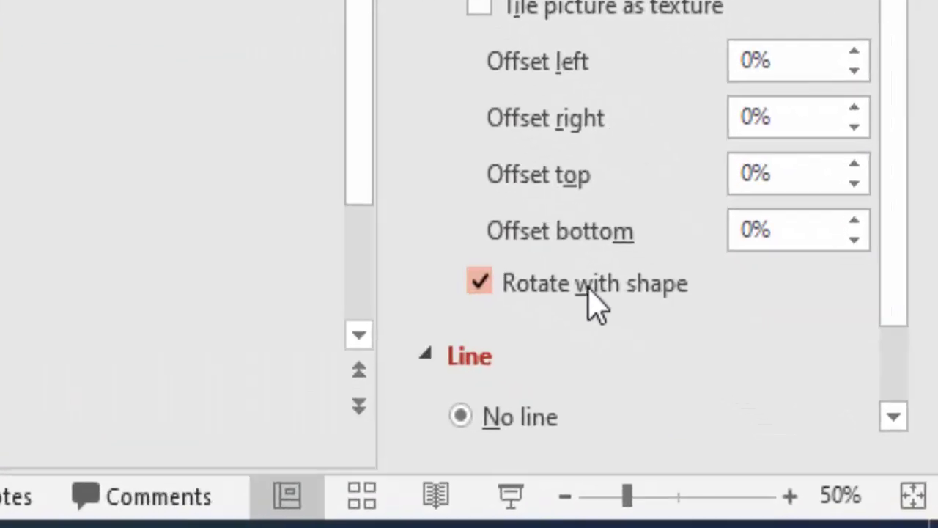
- Keep the tower photo upright, then fill the middle-right diamond with aerial-america-architecture-1112123
left_click(589, 288)
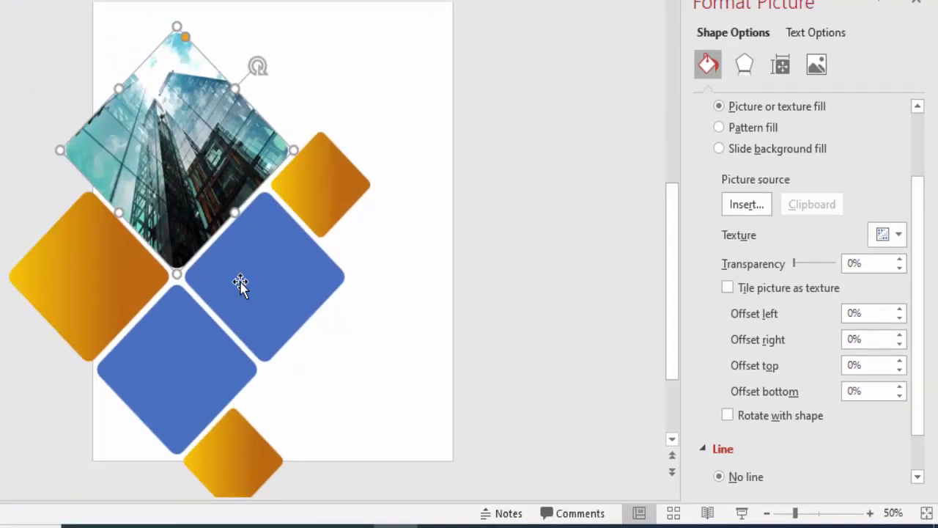
left_click(241, 284)
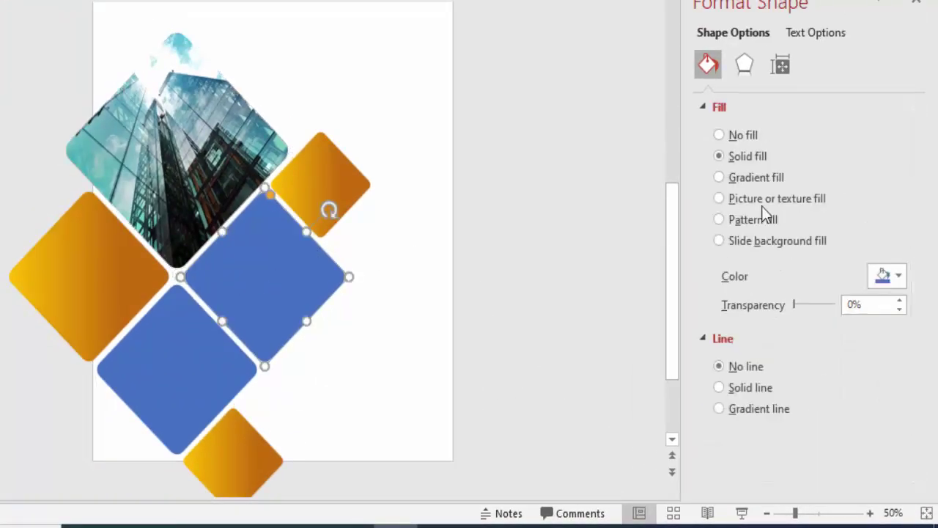
left_click(770, 200)
left_click(751, 297)
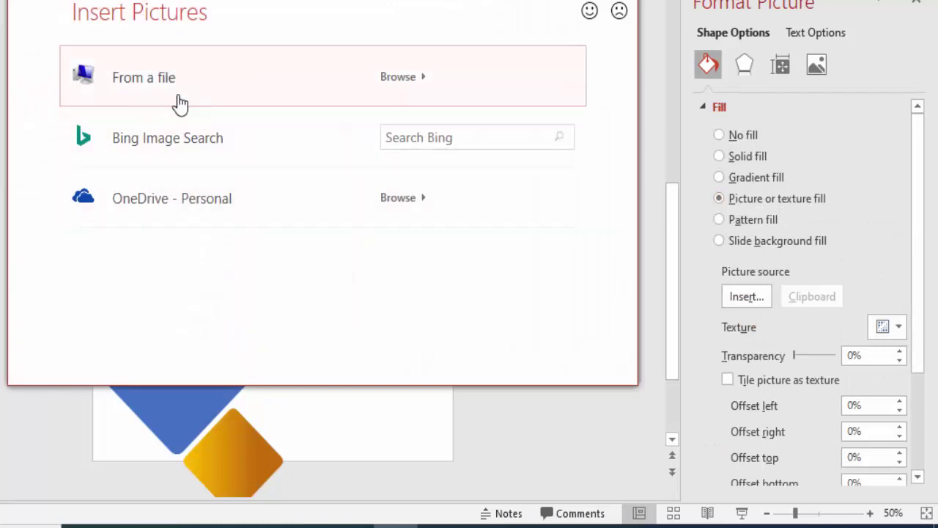
left_click(172, 103)
left_click(92, 29)
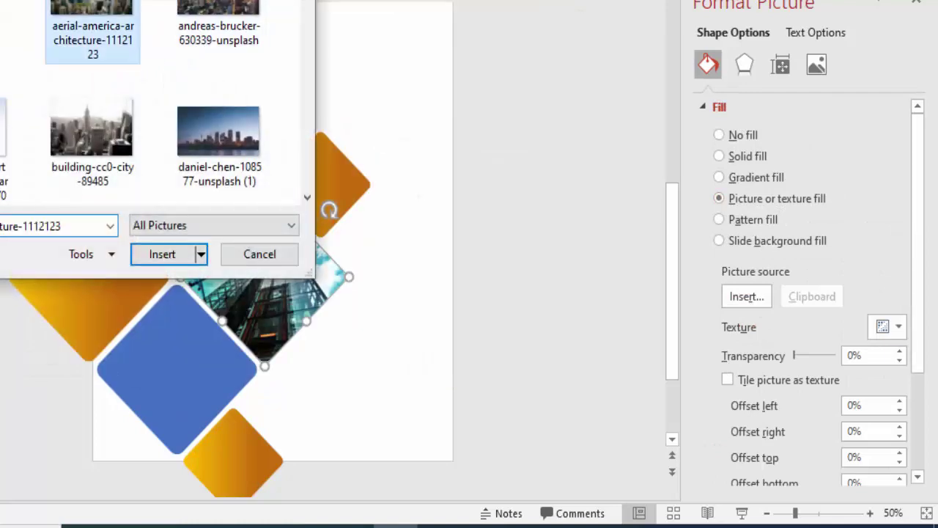
left_click(163, 254)
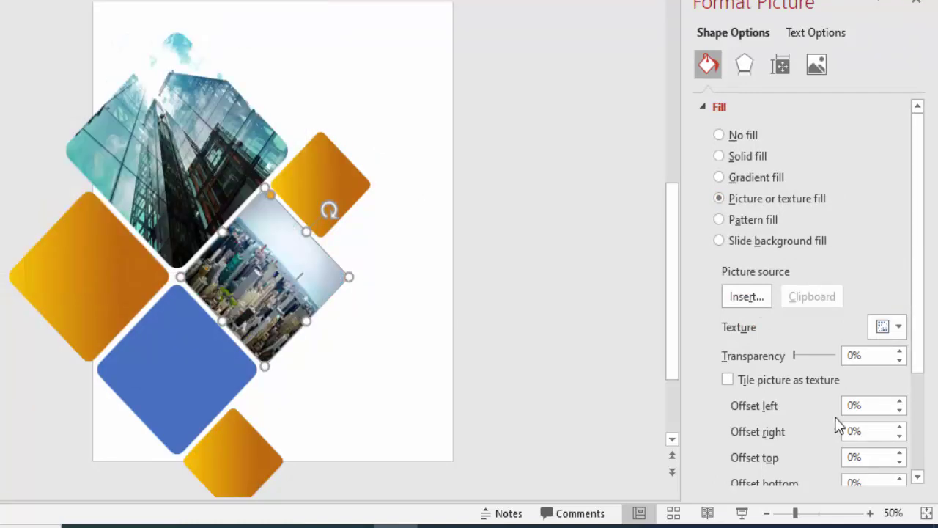
left_click_drag(916, 278, 920, 381)
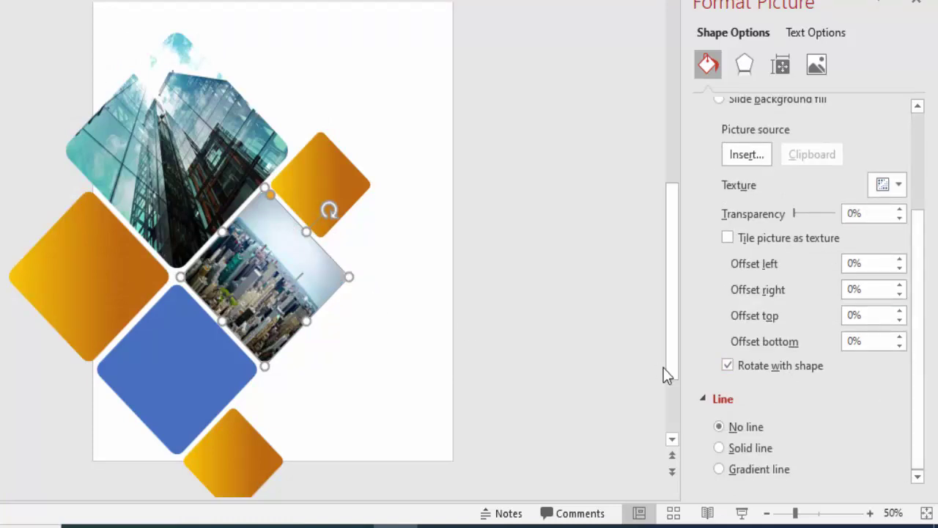
- Fill the lower diamond with the night light-trails photo pexels-photo-169677, kept upright
left_click(214, 356)
left_click(749, 202)
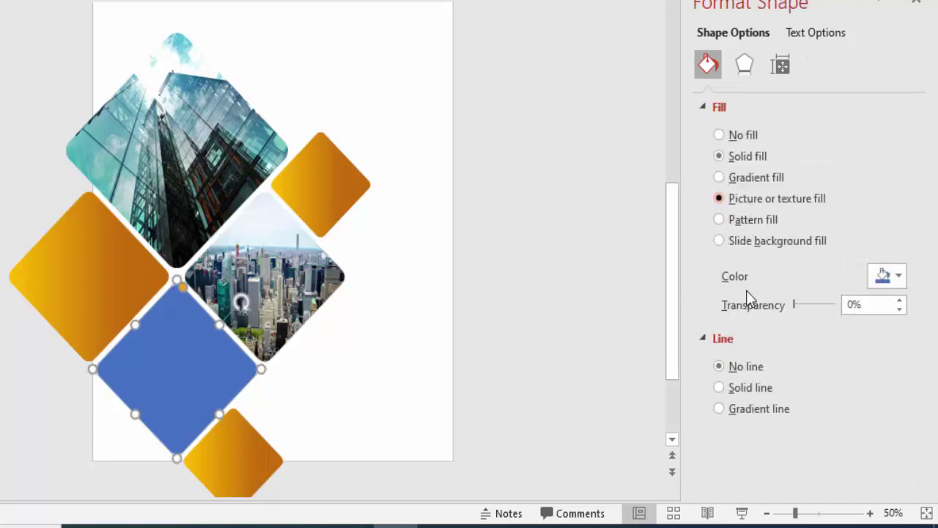
left_click(746, 298)
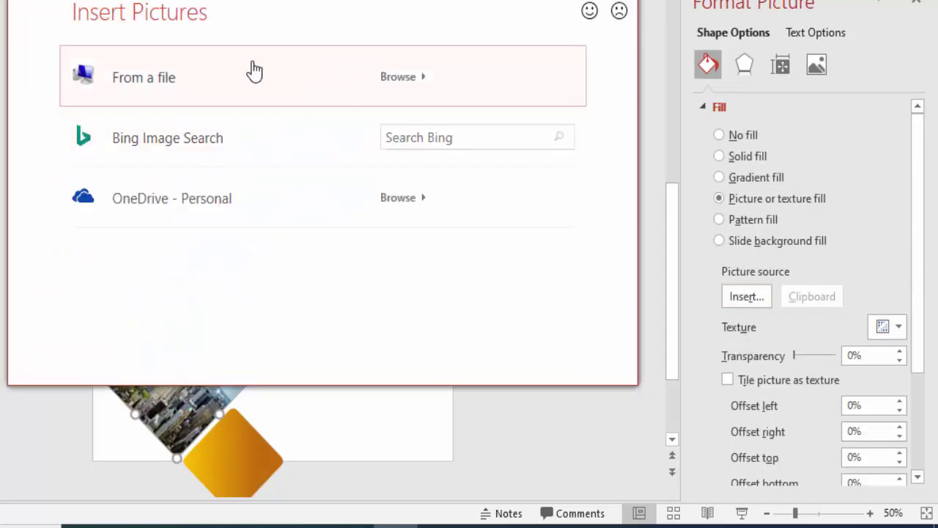
left_click(252, 71)
scroll(310, 19, "down", 5)
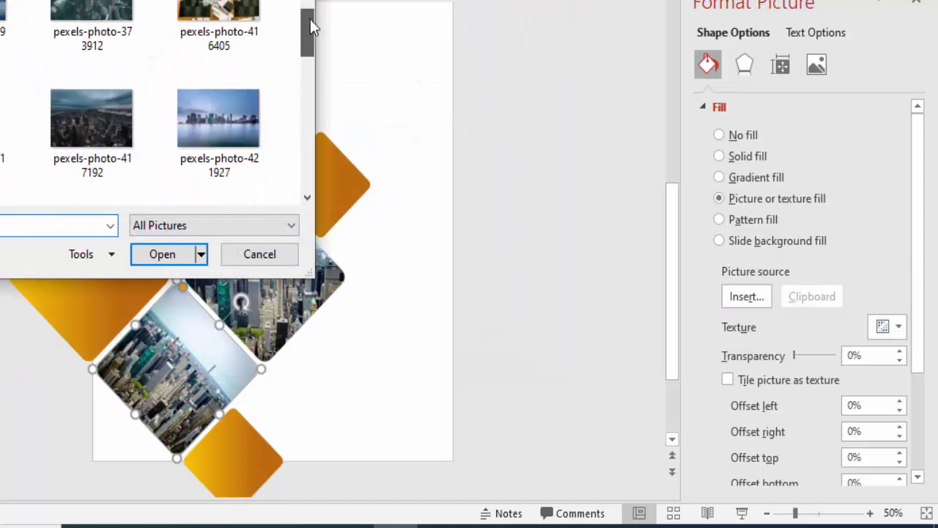
scroll(310, 19, "down", 5)
scroll(310, 19, "down", 1)
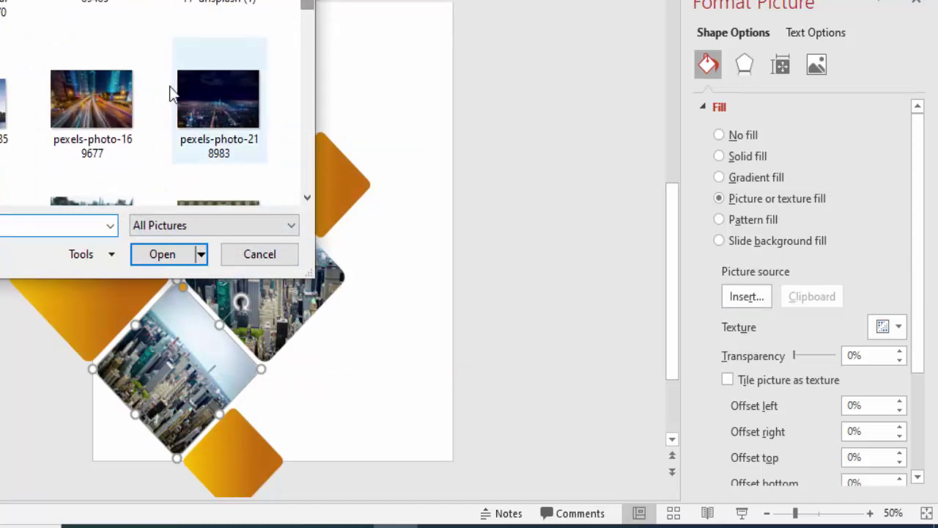
left_click(105, 154)
left_click(176, 255)
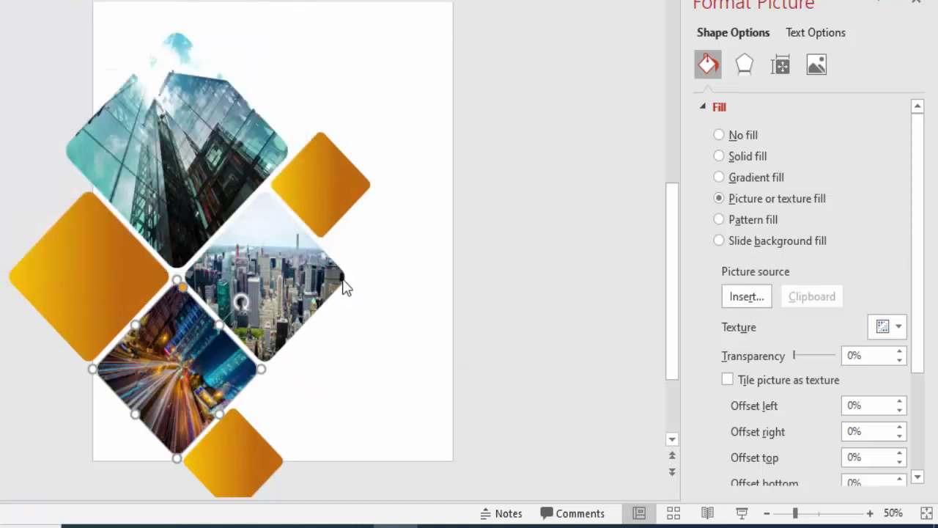
left_click_drag(920, 231, 917, 375)
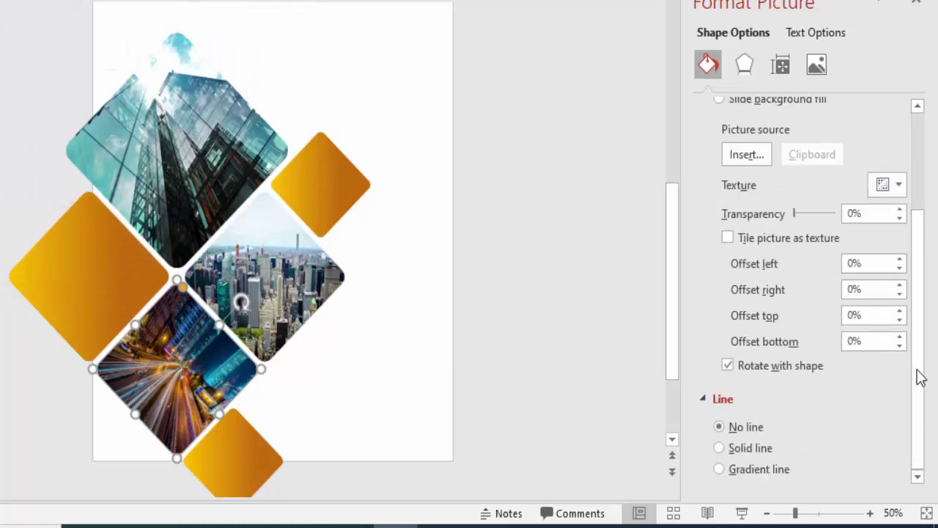
left_click(767, 374)
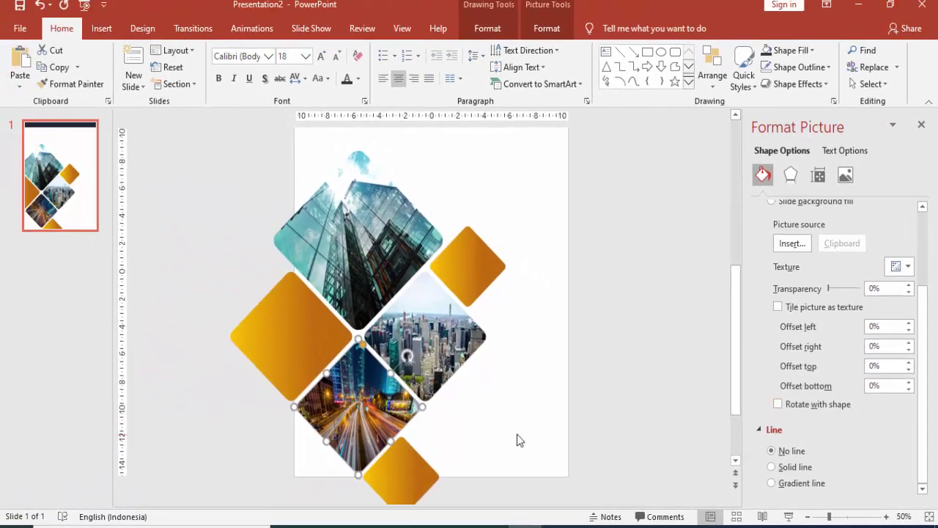
- Deselect the photo tile and bring up the Insert ribbon for adding a shape
left_click(539, 360)
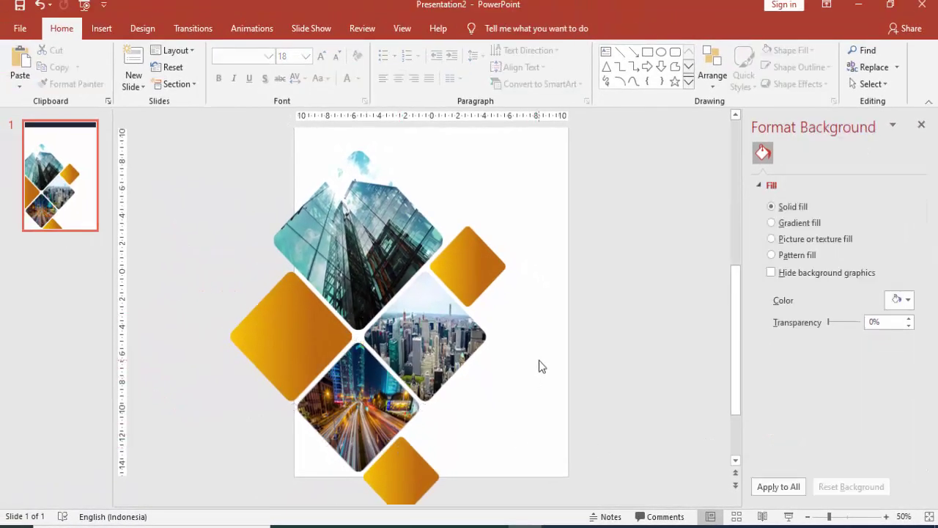
scroll(539, 360, "up", 1)
scroll(539, 360, "up", 1)
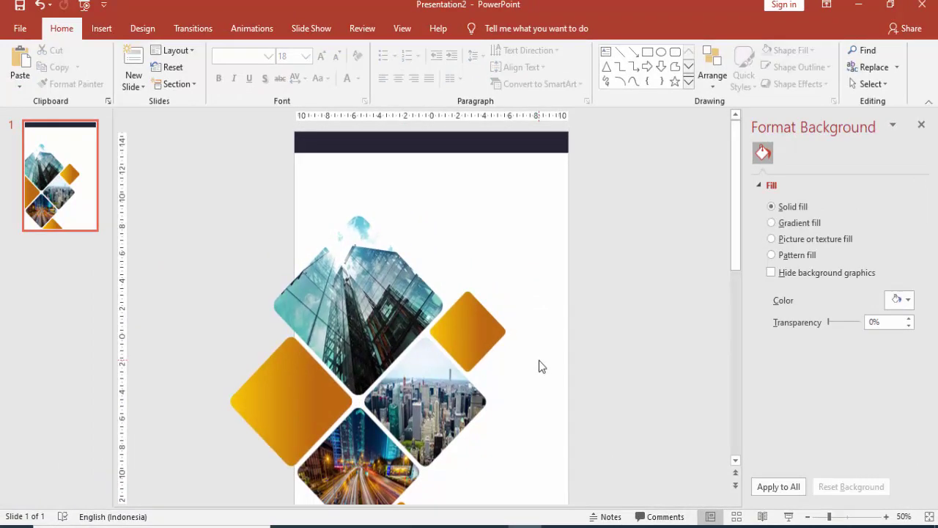
scroll(539, 360, "down", 1)
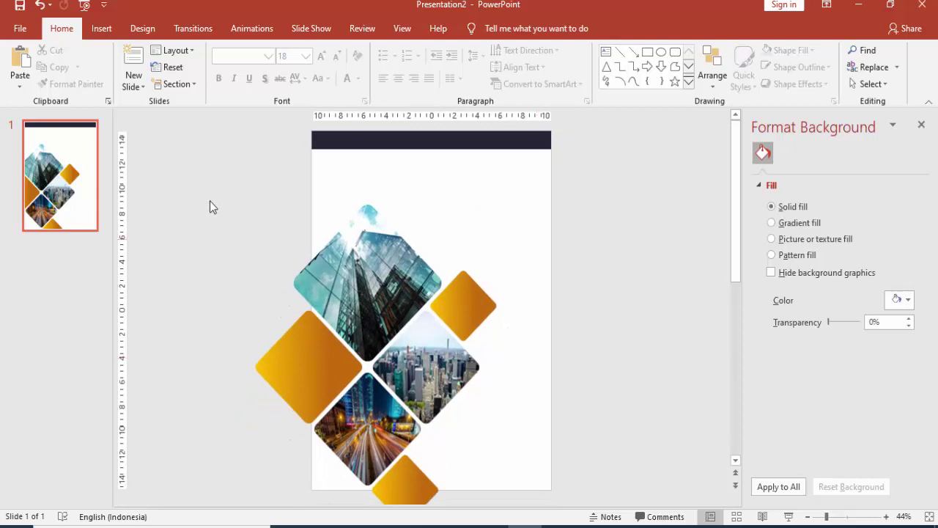
left_click(101, 28)
- Draw a tall rectangle beside the slide and fill it white
left_click(220, 64)
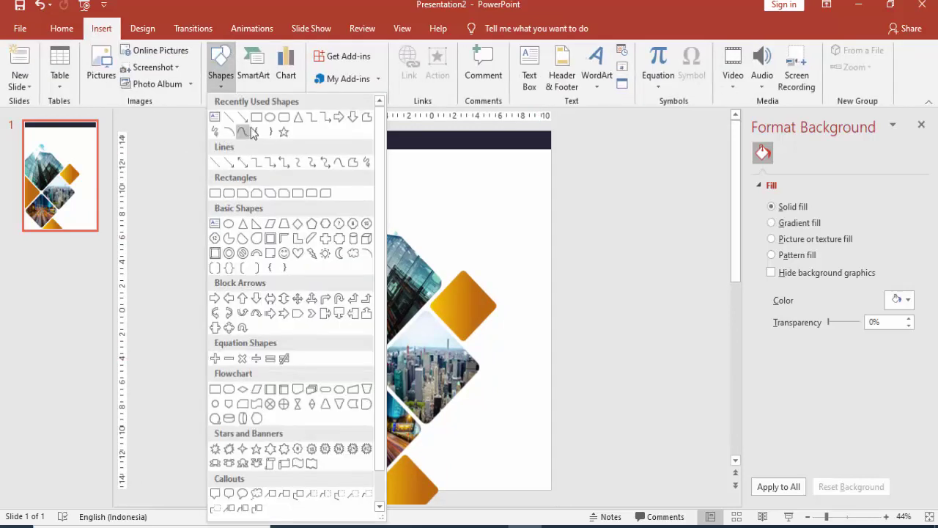
left_click(250, 130)
left_click_drag(170, 140, 239, 400)
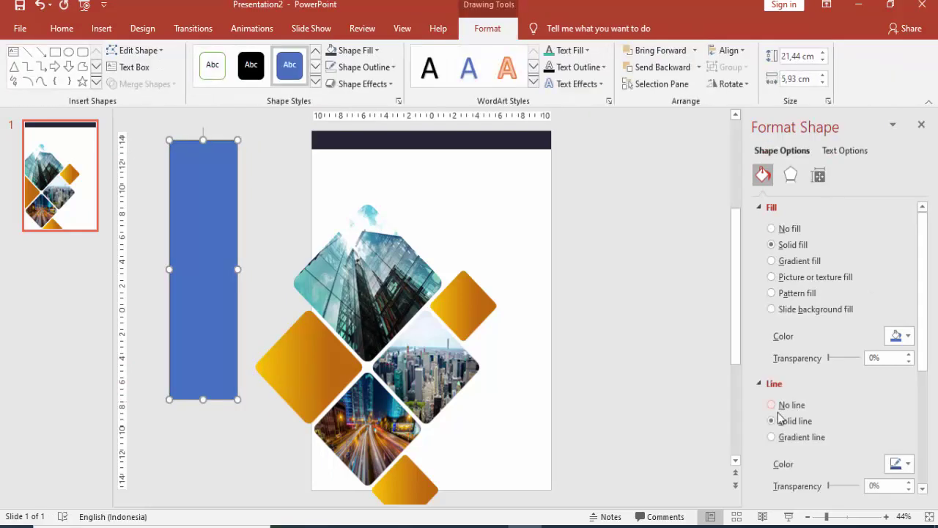
left_click(897, 338)
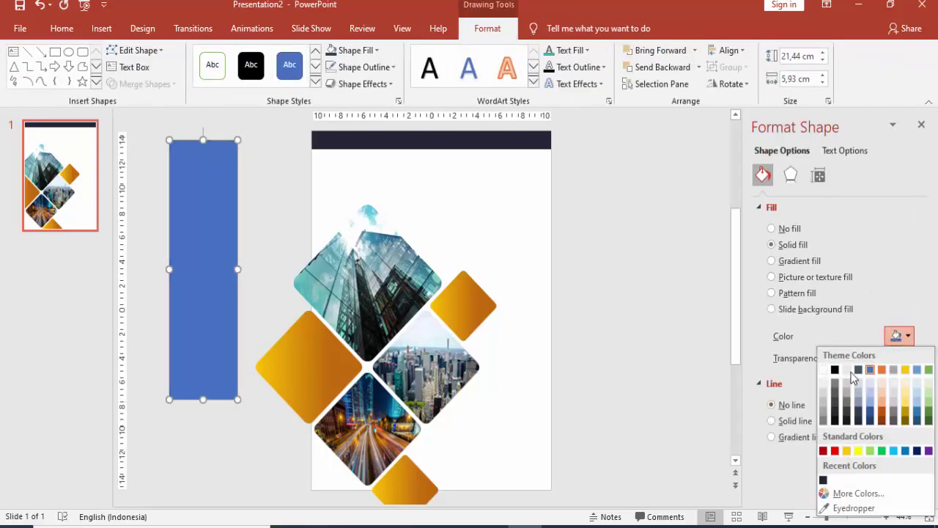
left_click(824, 370)
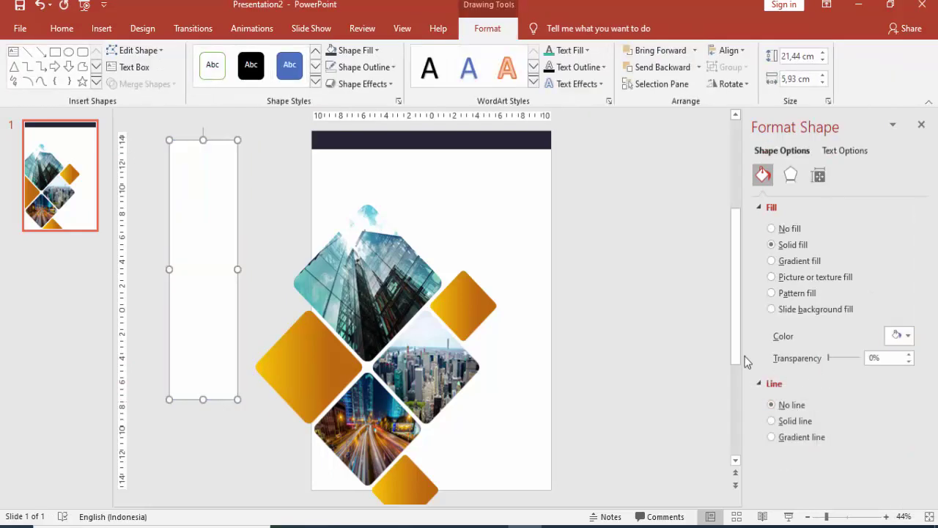
- Rotate the white rectangle to 45° and move it over the cover's top-left corner
left_click(818, 176)
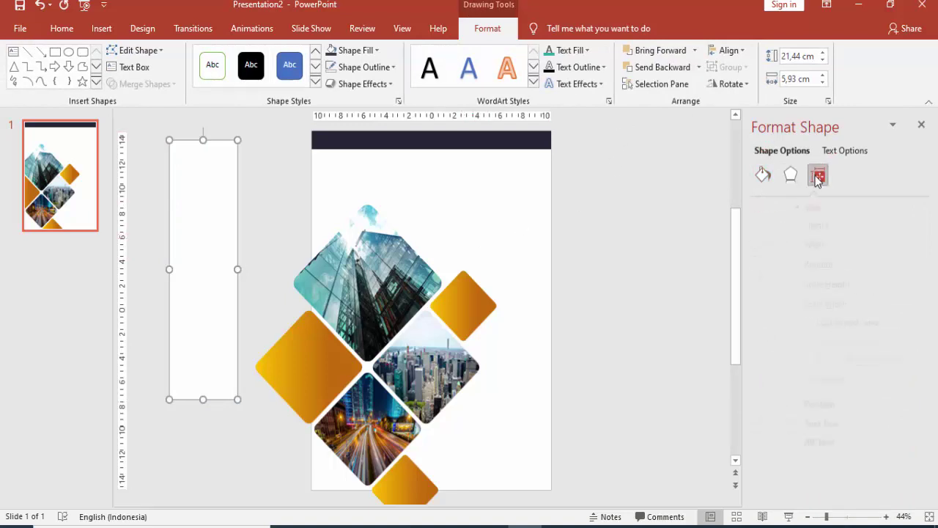
left_click_drag(882, 262, 861, 270)
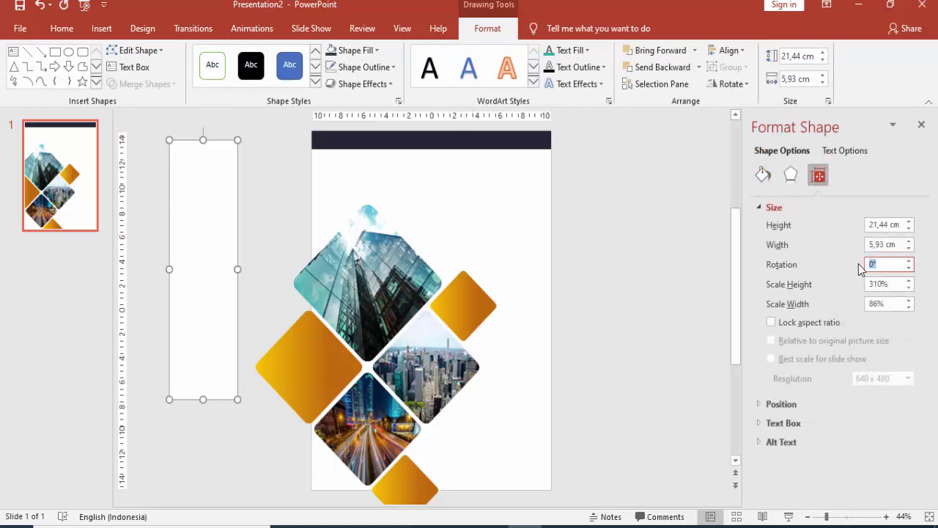
key("Return")
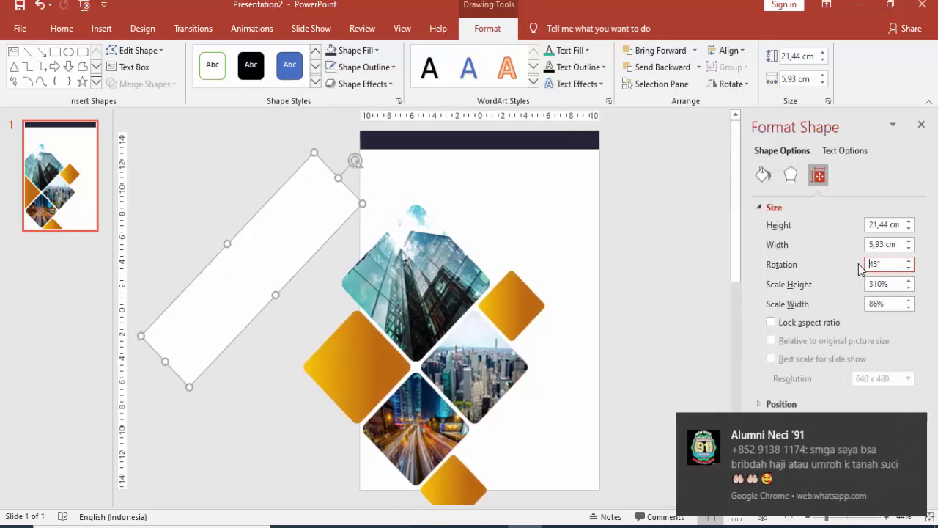
left_click_drag(295, 218, 386, 178)
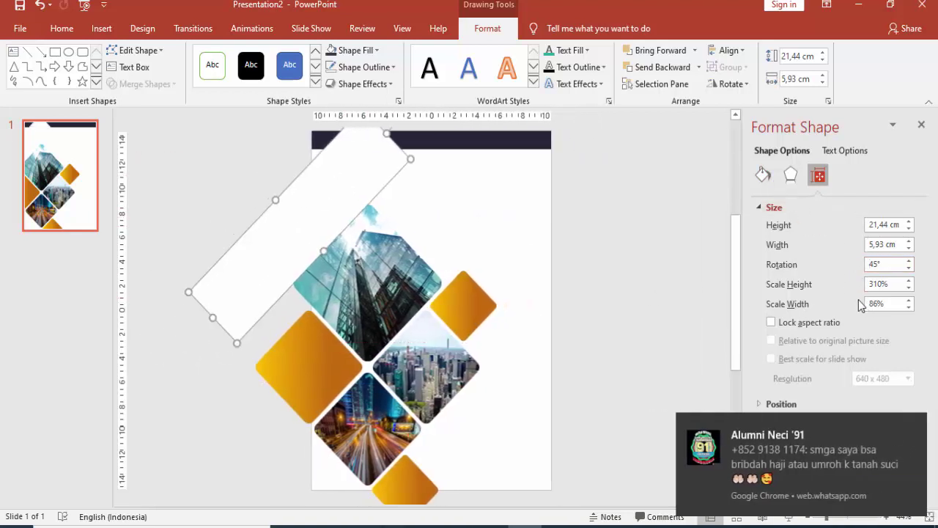
left_click(916, 429)
left_click_drag(359, 173, 387, 149)
- Shift the rotated rectangle slightly left and send it behind the dark header bar
scroll(324, 183, "up", 3)
scroll(341, 293, "up", 2)
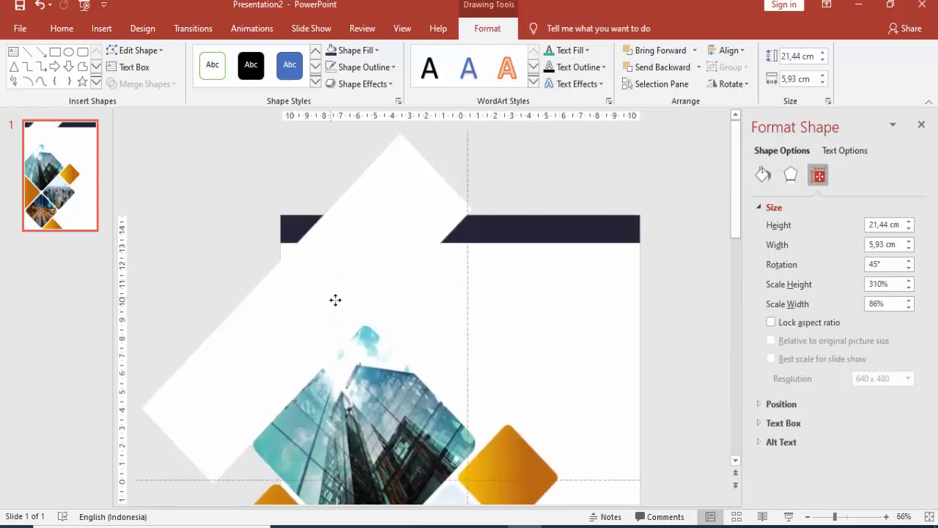
left_click_drag(330, 296, 372, 296)
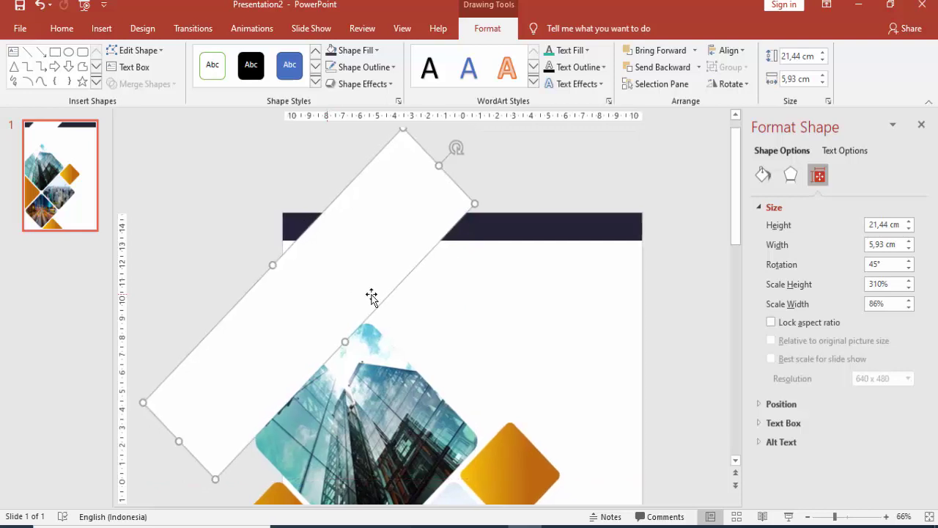
right_click(418, 235)
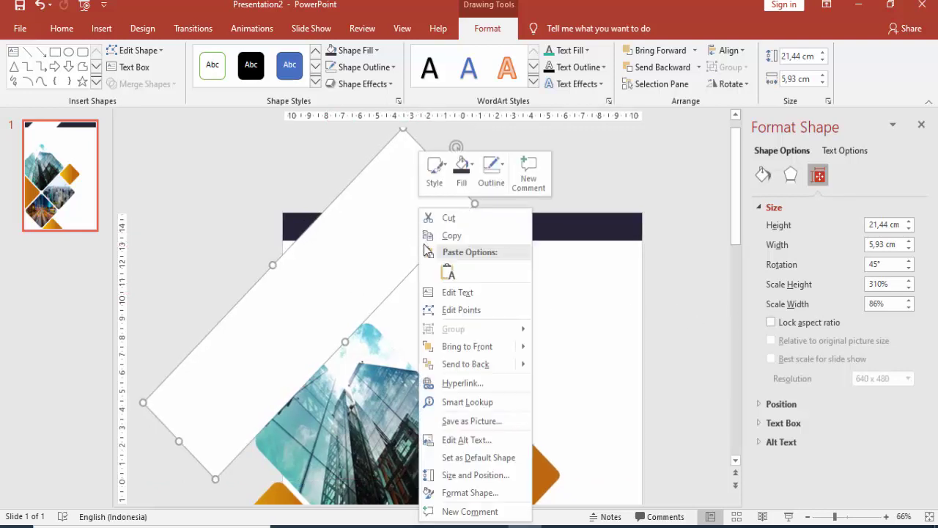
left_click(462, 304)
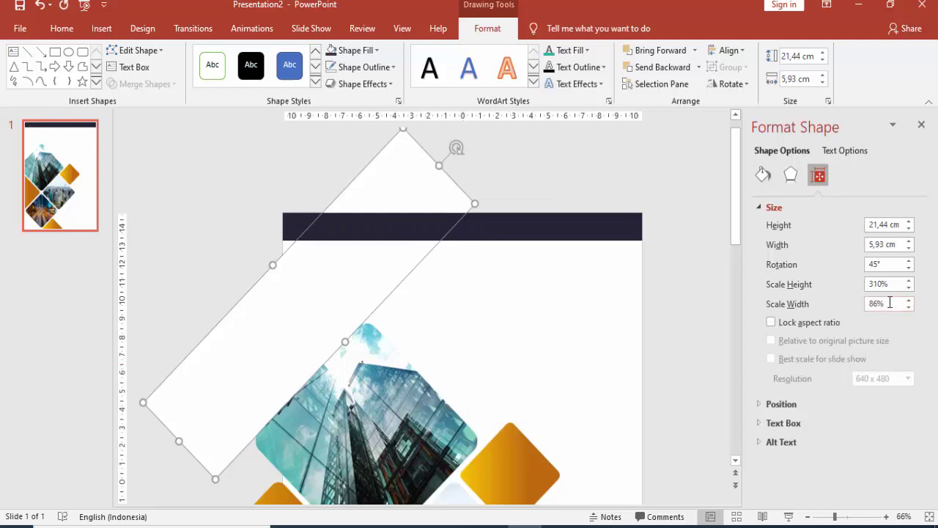
- Fill the diagonal rectangle with black at 50% transparency
left_click(763, 176)
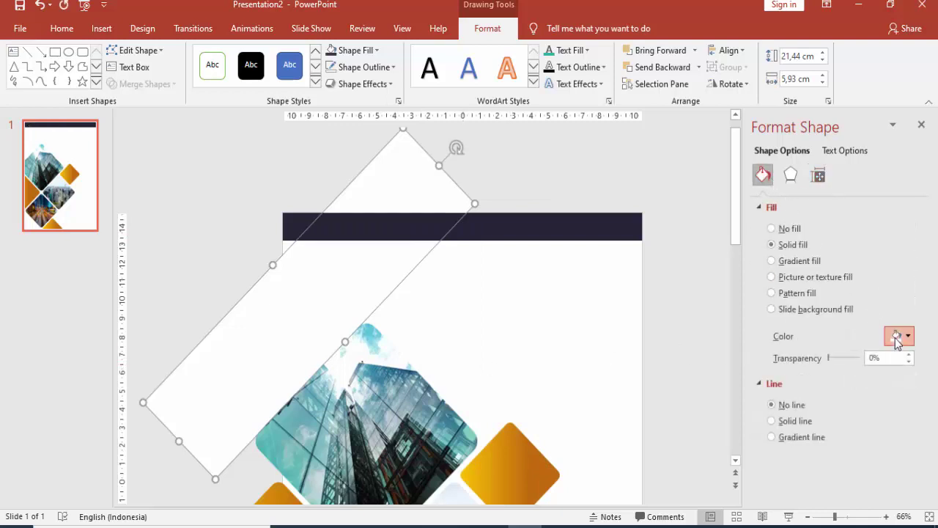
left_click(899, 336)
left_click(835, 370)
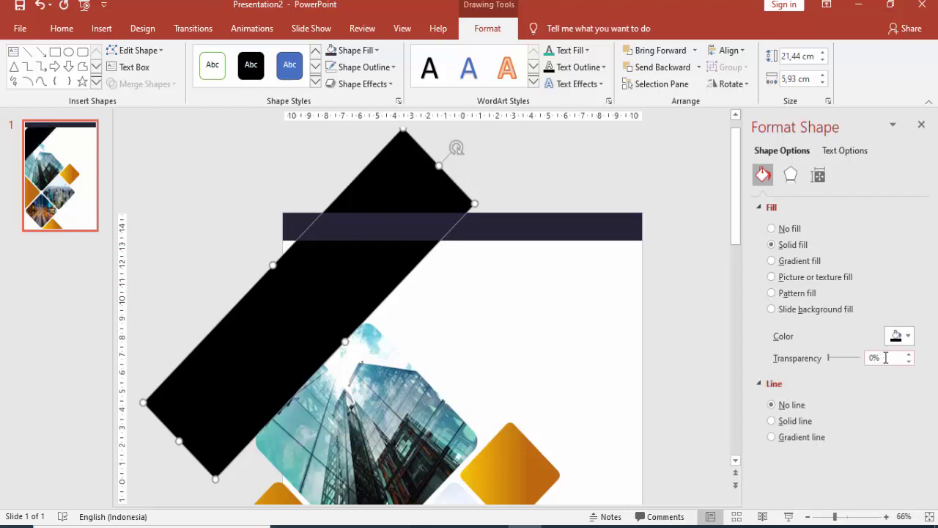
left_click_drag(886, 358, 865, 357)
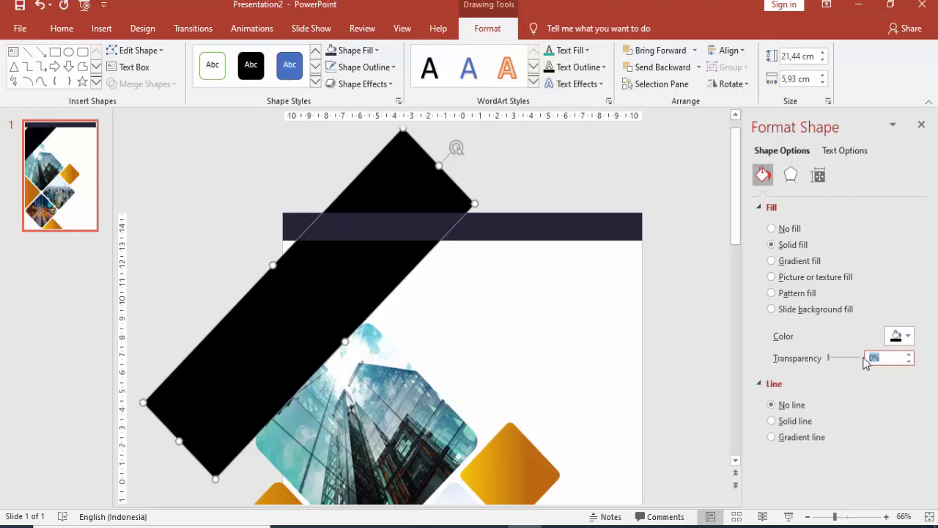
type("50")
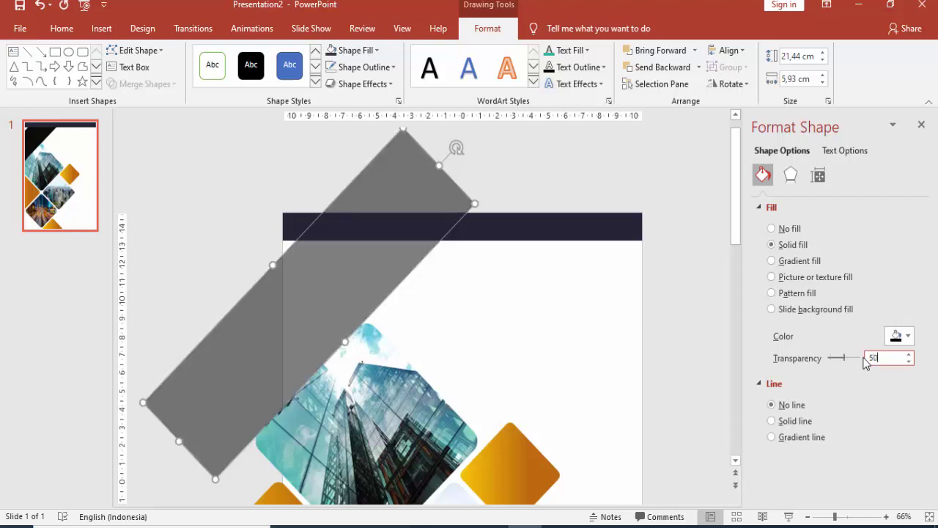
left_click(626, 353)
left_click(310, 288)
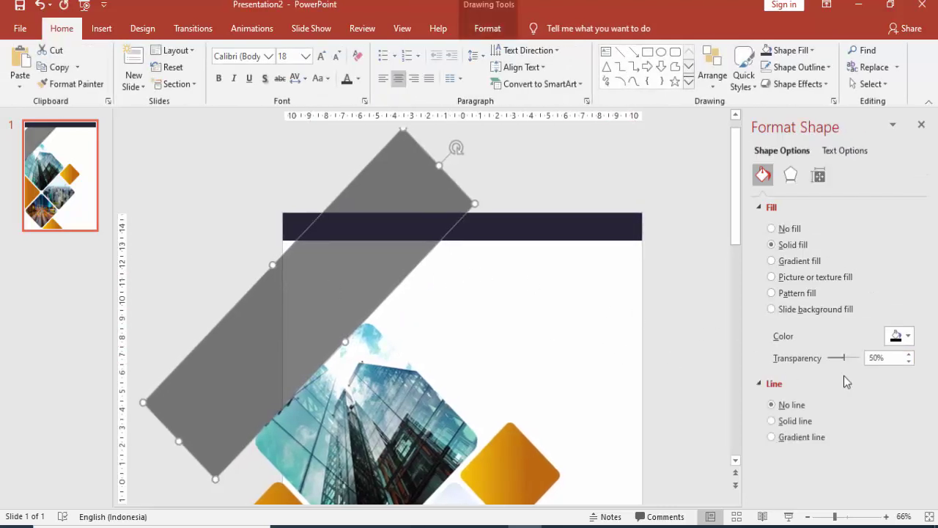
- Try 6 pt and 5 pt soft edges on the band, then set the size back to 0 pt
left_click(790, 175)
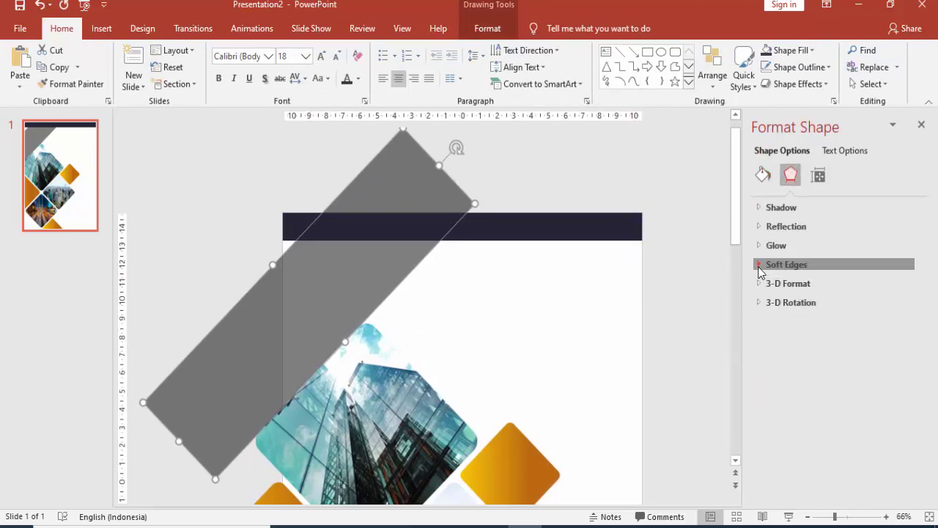
left_click(769, 265)
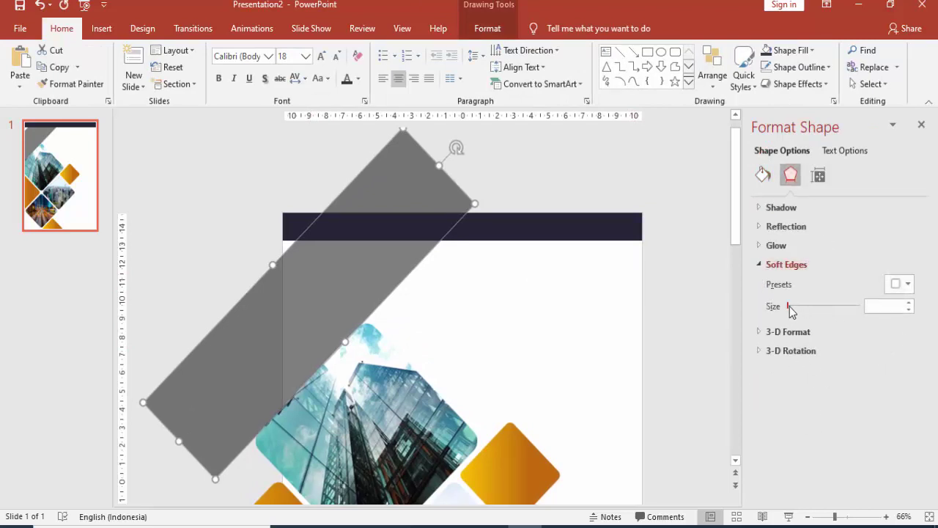
left_click_drag(789, 307, 796, 311)
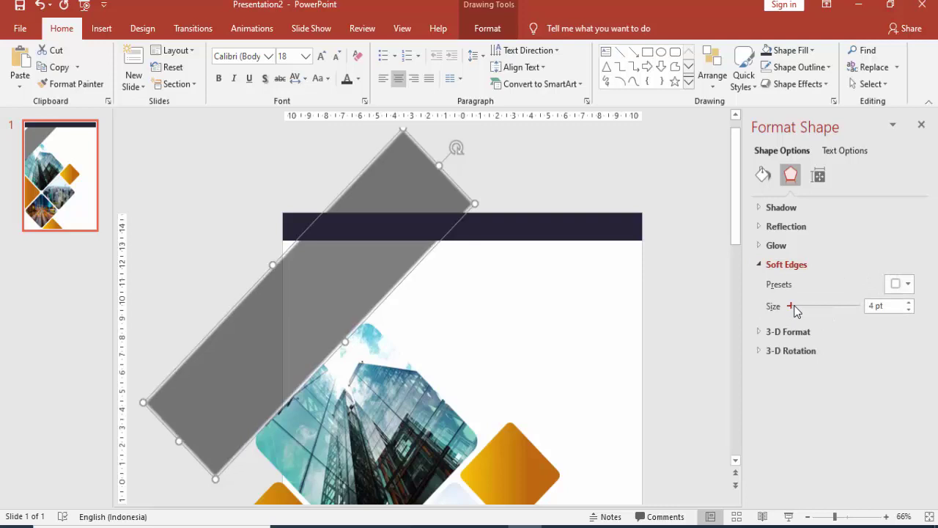
left_click(909, 310)
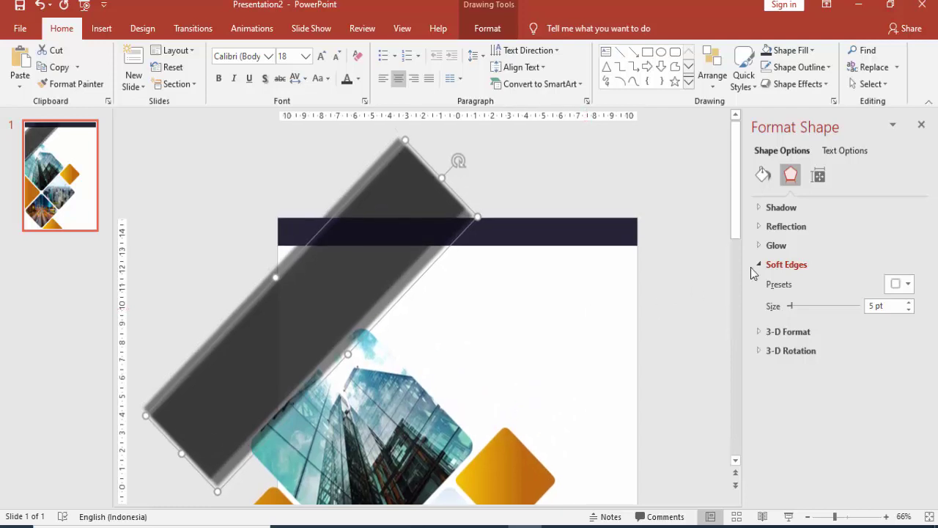
left_click(909, 311)
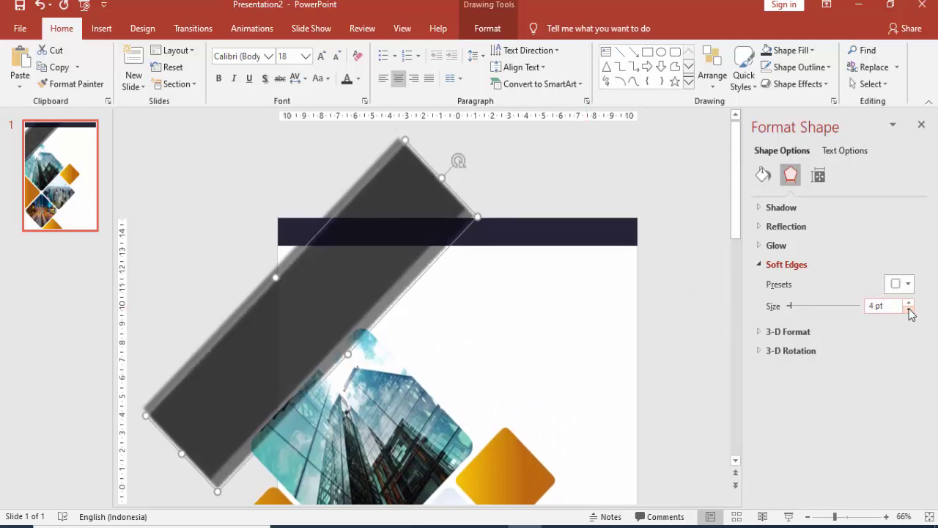
left_click(909, 310)
left_click(909, 310)
double_click(909, 310)
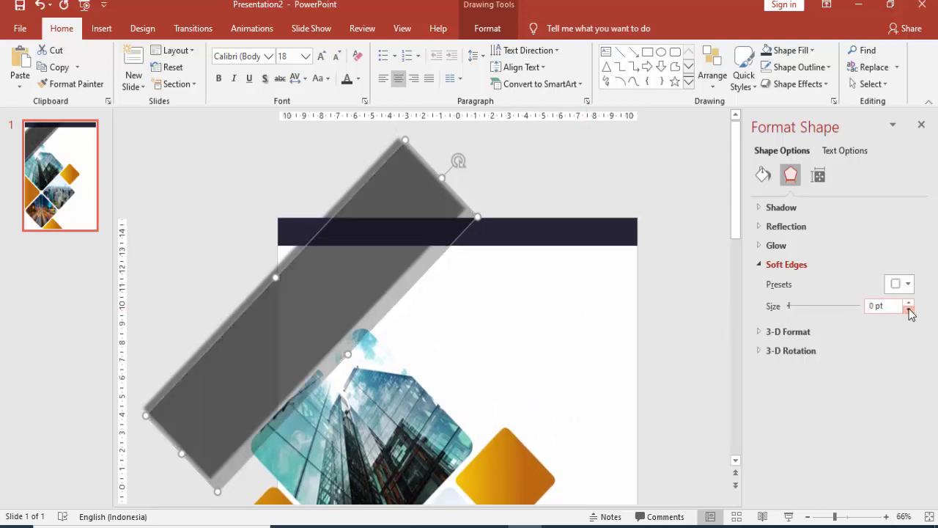
- Make the band opaque white with 0% transparency
left_click(763, 174)
left_click_drag(844, 361, 814, 363)
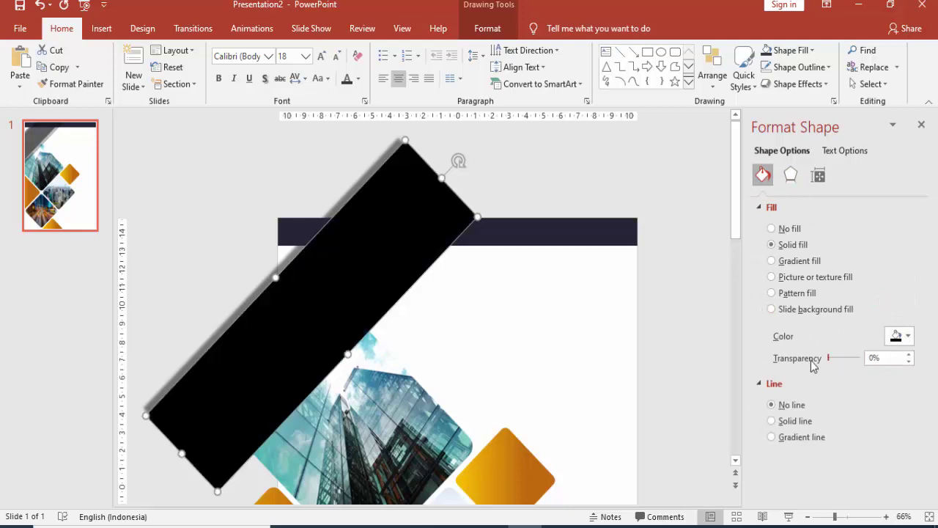
left_click(900, 336)
left_click(824, 370)
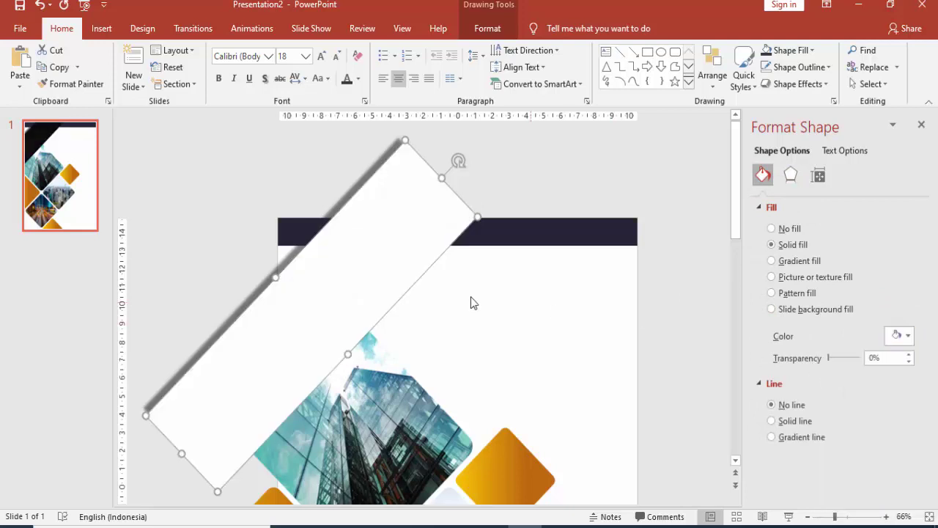
- Reposition the white band across the top-left corner and bring up its context menu
left_click_drag(392, 262, 378, 253)
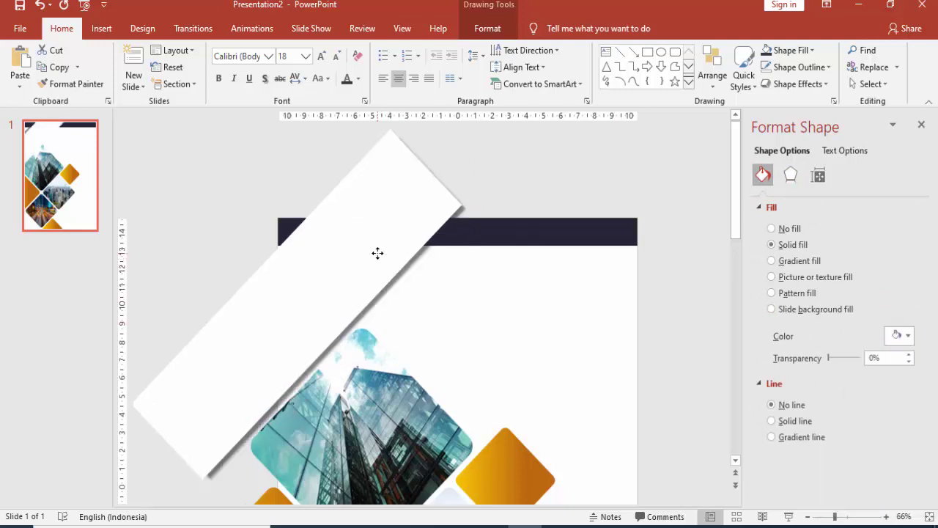
left_click_drag(378, 253, 384, 257)
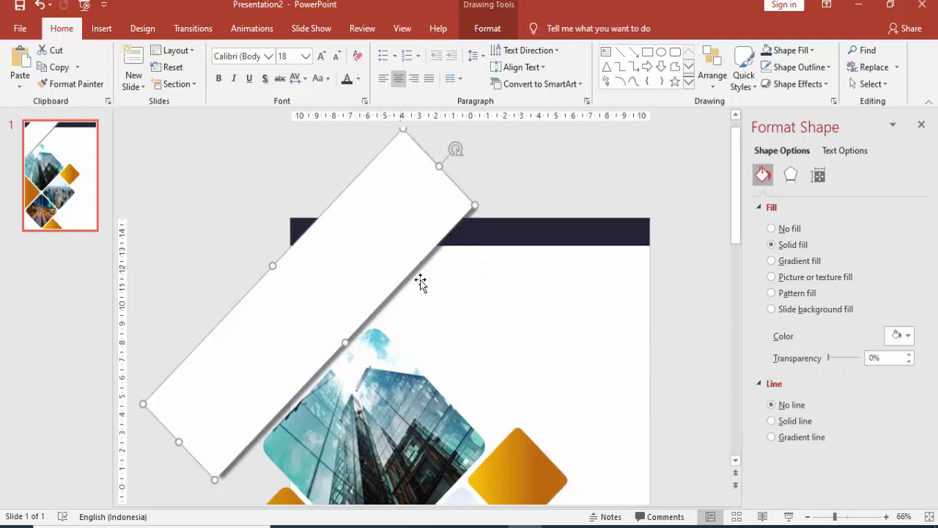
left_click_drag(360, 314, 352, 309)
right_click(352, 308)
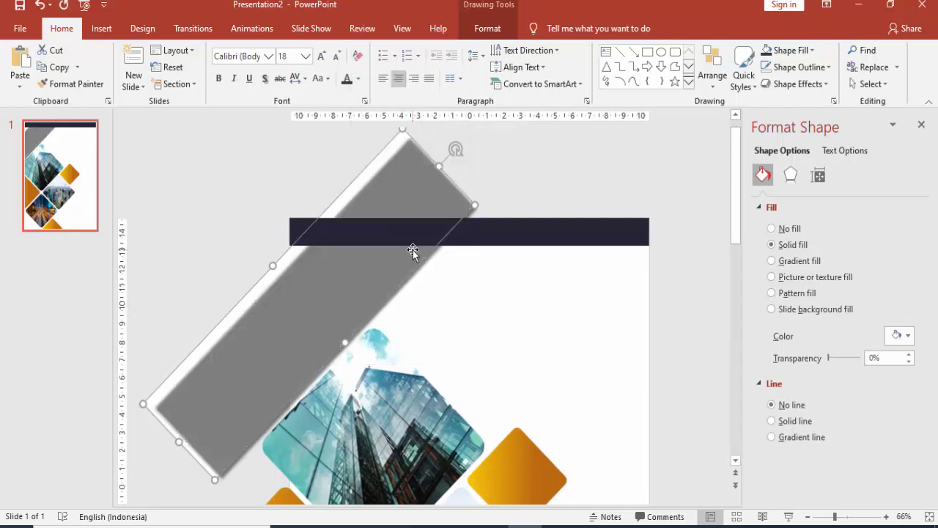
right_click(397, 273)
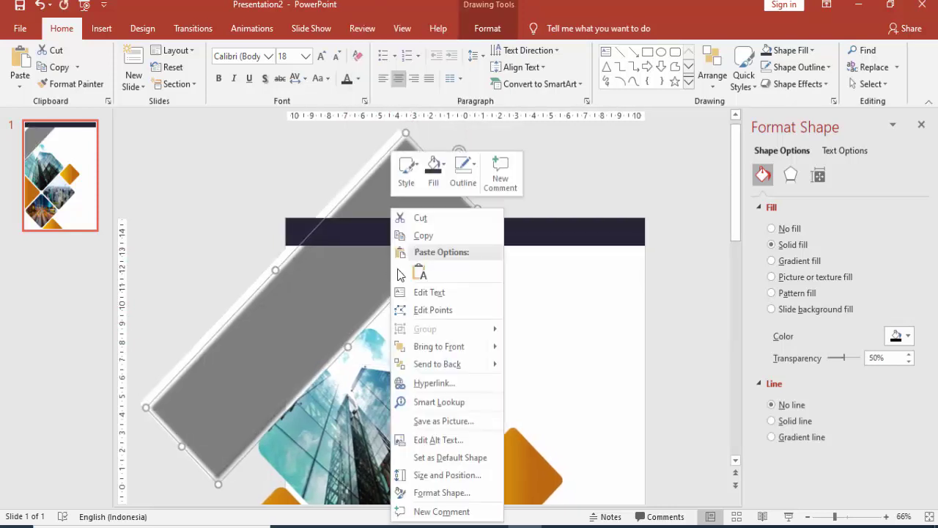
- Send the white band behind the other slide content and nudge it slightly
left_click(438, 363)
left_click(672, 333)
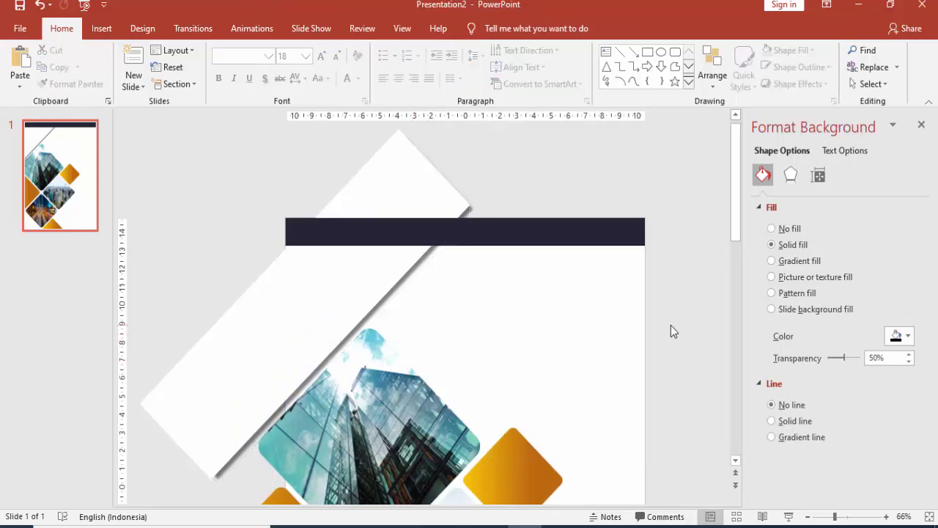
scroll(345, 371, "up", 4, "ctrl")
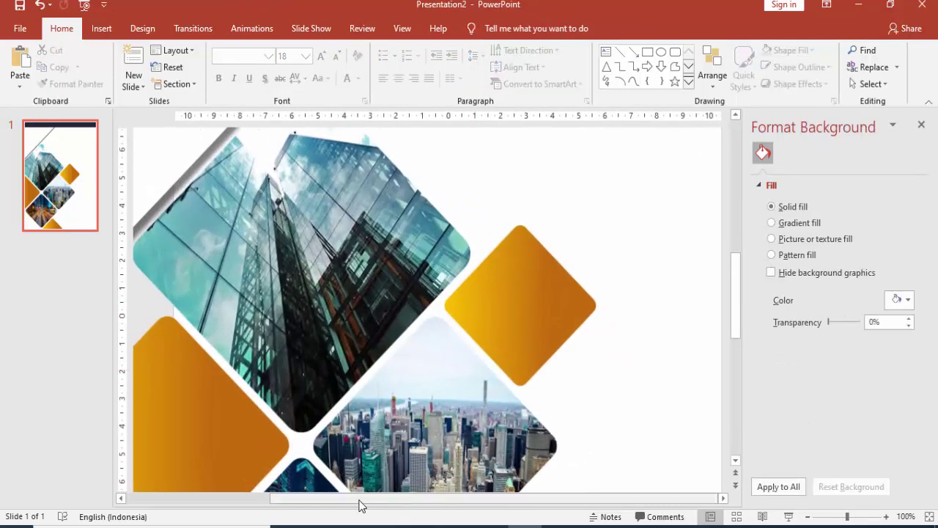
left_click(264, 498)
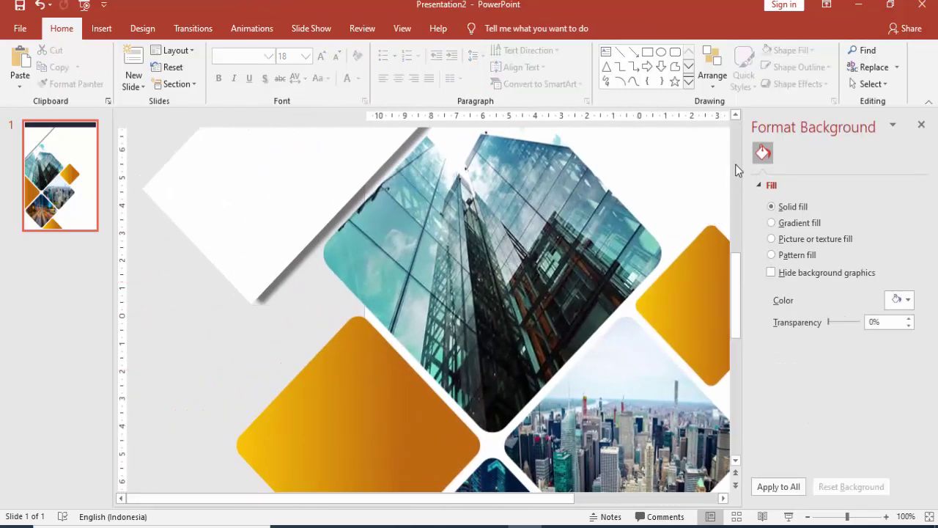
scroll(735, 168, "up", 3)
scroll(640, 322, "up", 2)
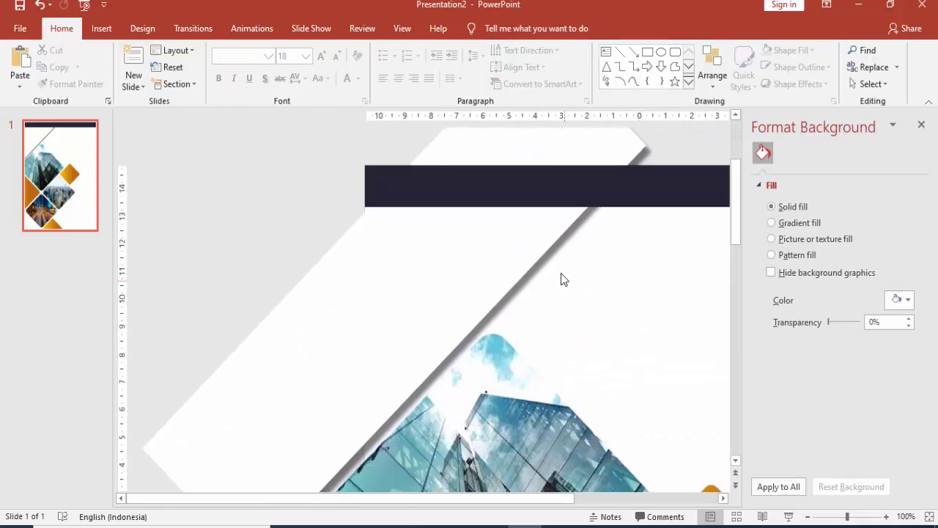
left_click(549, 268)
left_click_drag(541, 265, 544, 271)
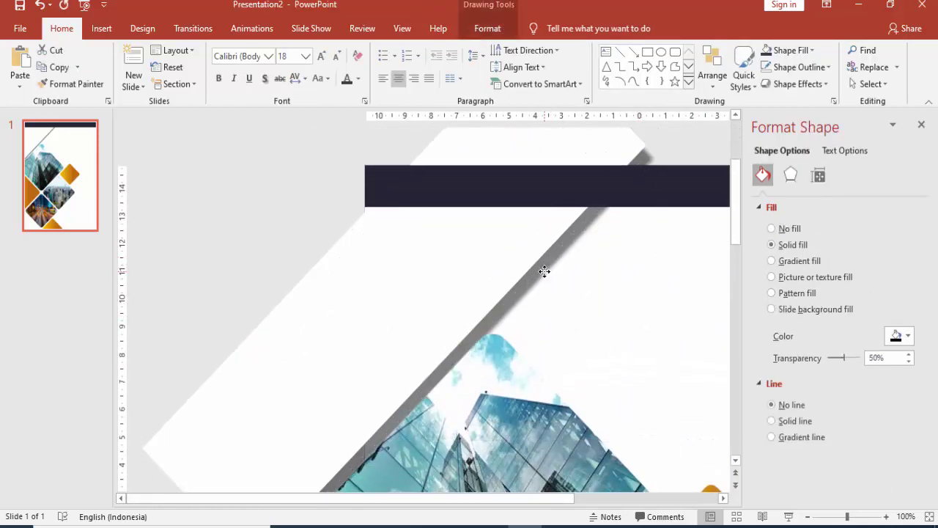
- Check the building photo's menu, then shift the band left and view the whole cover
left_click(501, 406)
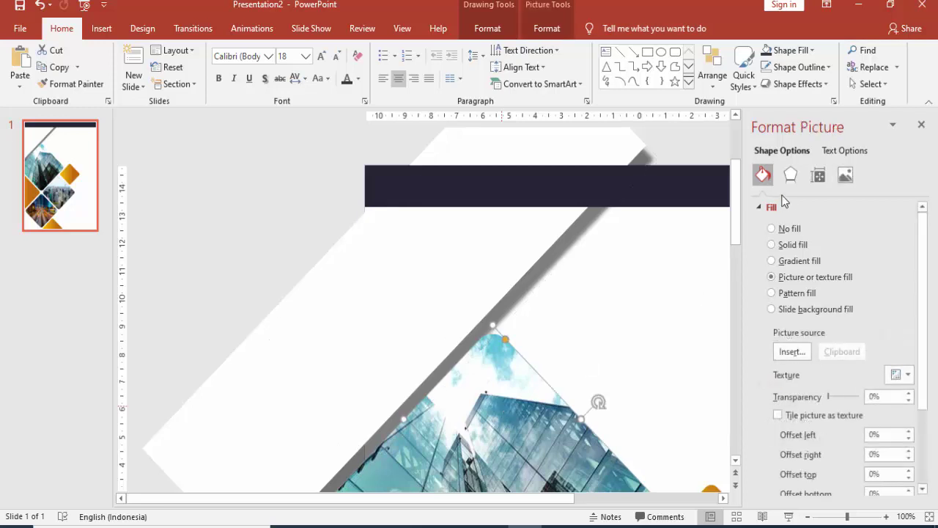
left_click_drag(731, 192, 736, 240)
right_click(533, 335)
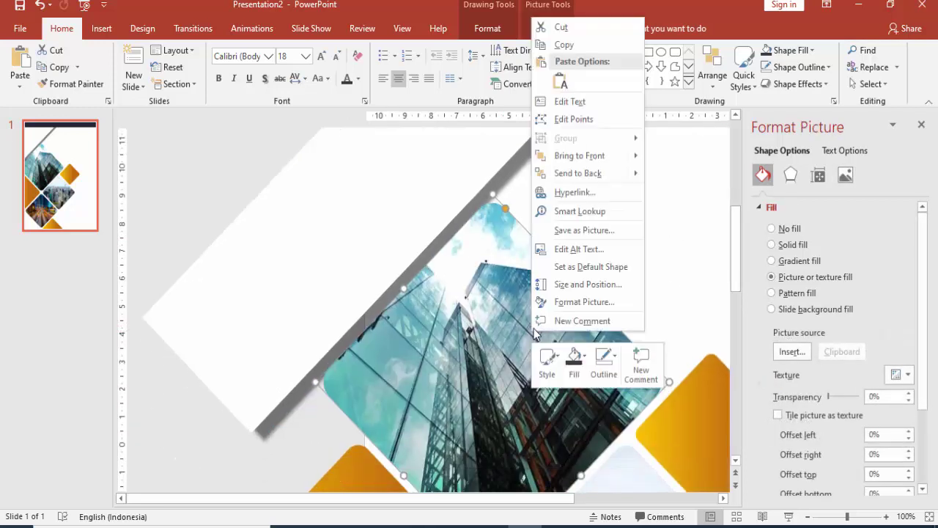
key("Escape")
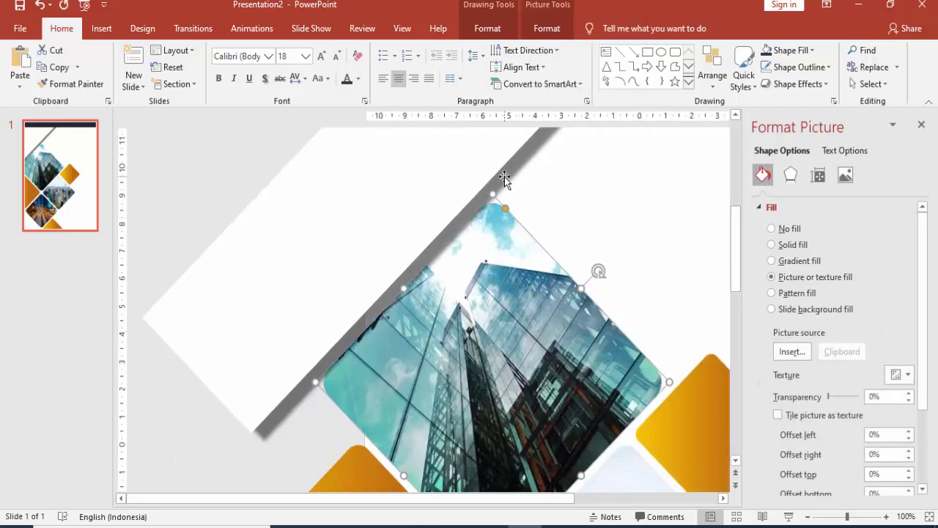
left_click(504, 177)
left_click_drag(505, 178, 447, 176)
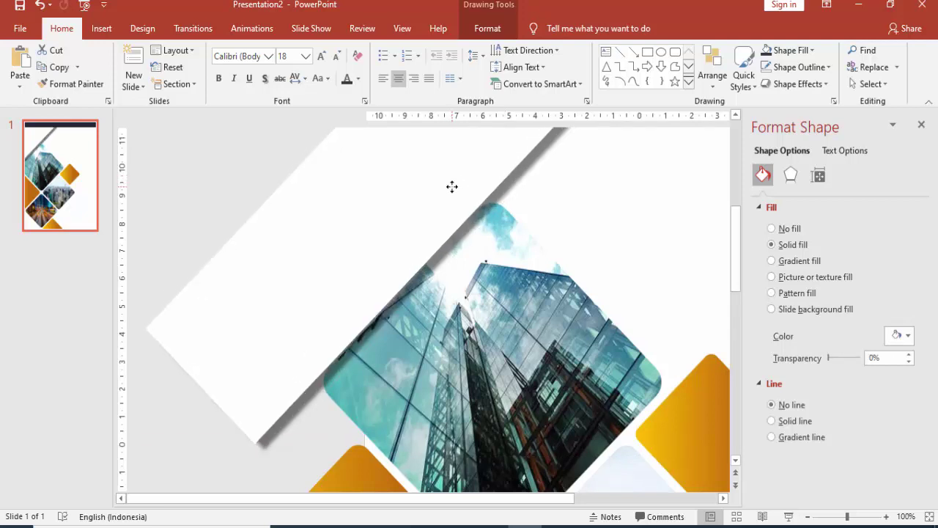
left_click_drag(452, 187, 451, 186)
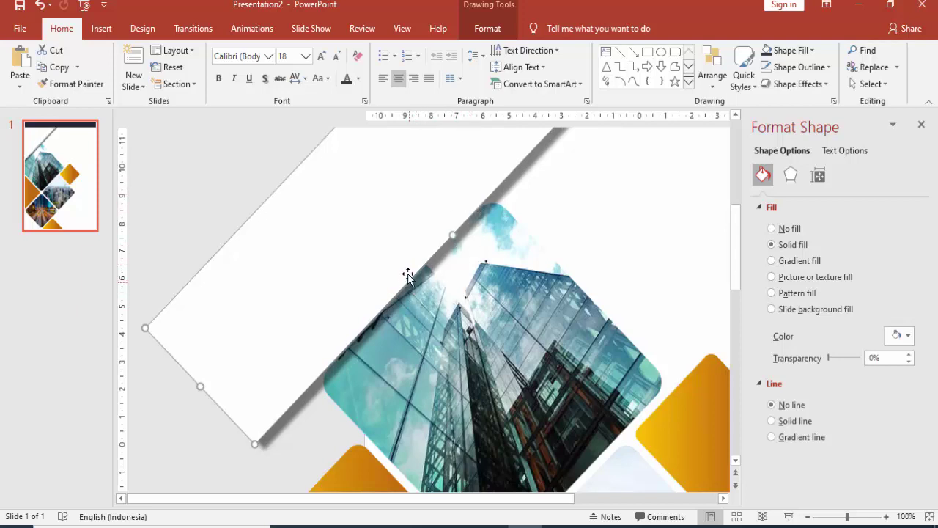
scroll(415, 272, "down", 5)
left_click(592, 266)
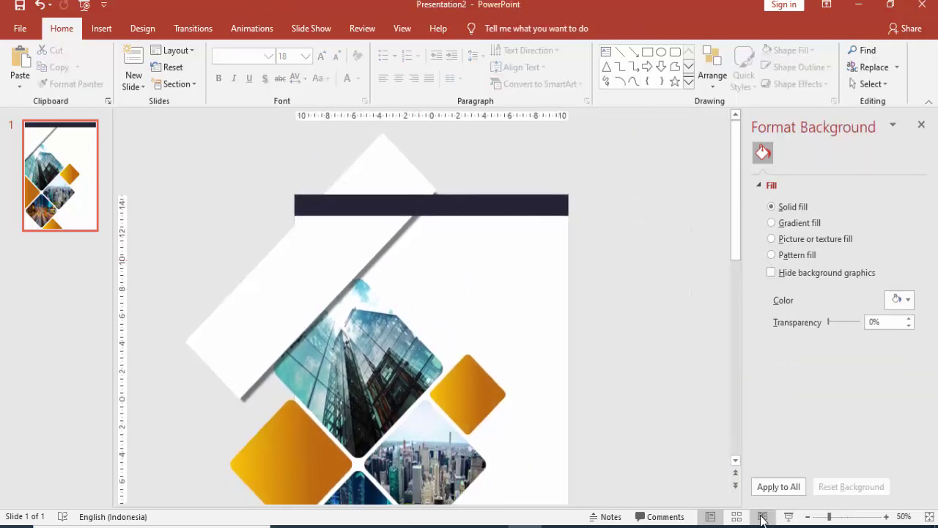
left_click(789, 516)
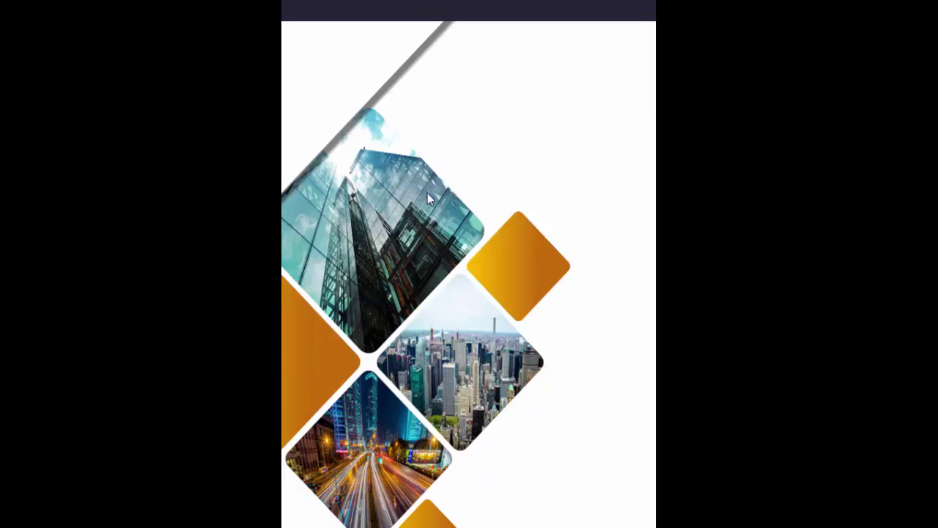
key("Escape")
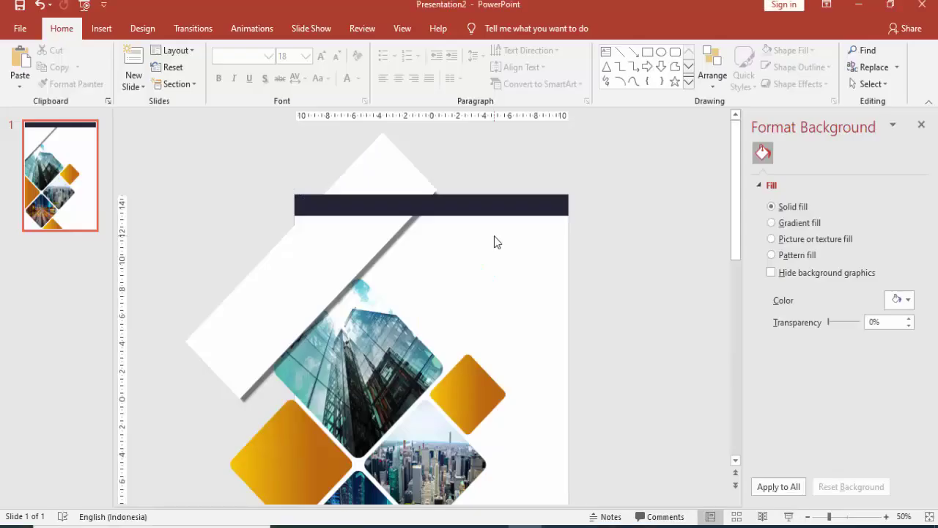
scroll(678, 300, "down", 2)
scroll(317, 188, "down", 2)
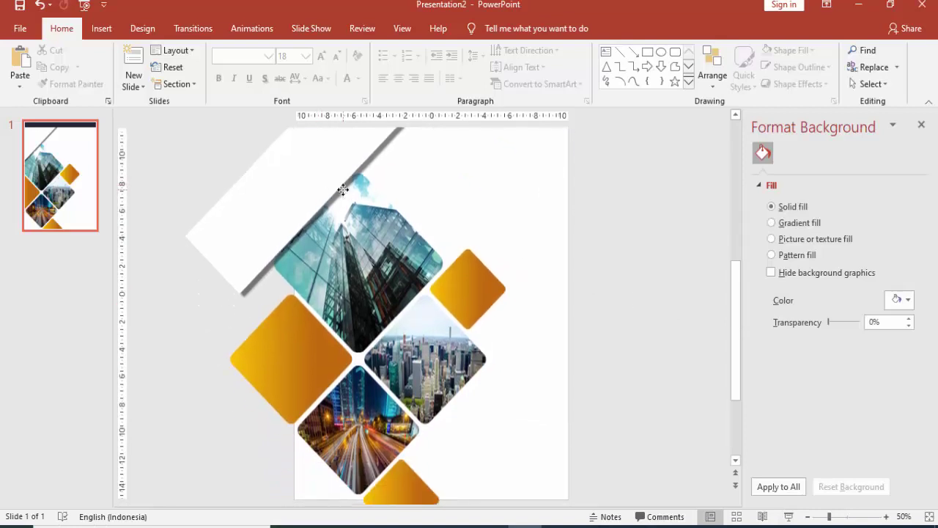
- Send the white diagonal band behind the photos and gold tiles, nudging it slightly up and left
left_click(343, 190)
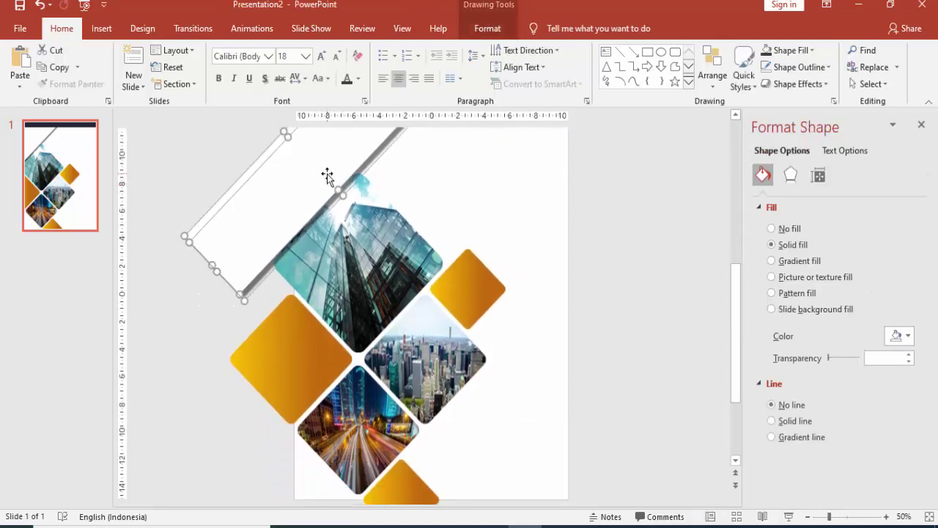
scroll(352, 206, "up", 2)
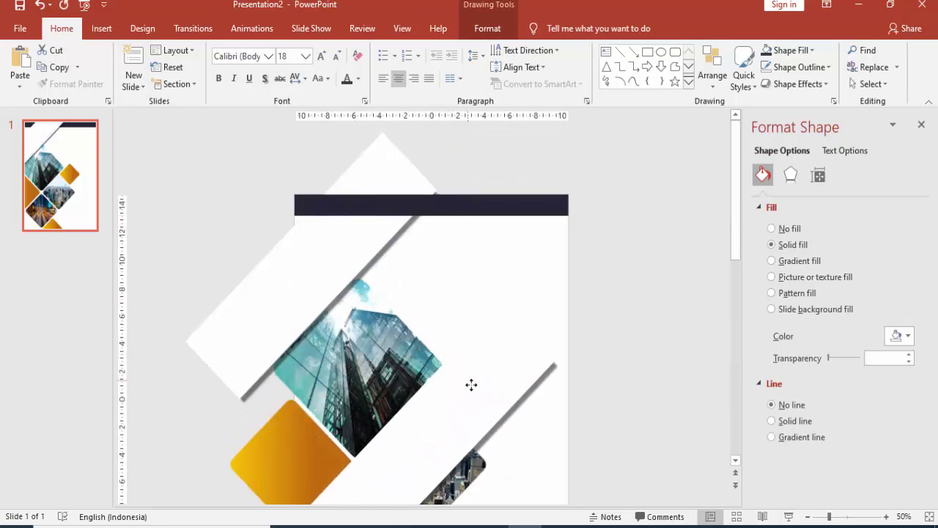
left_click_drag(477, 400, 477, 405)
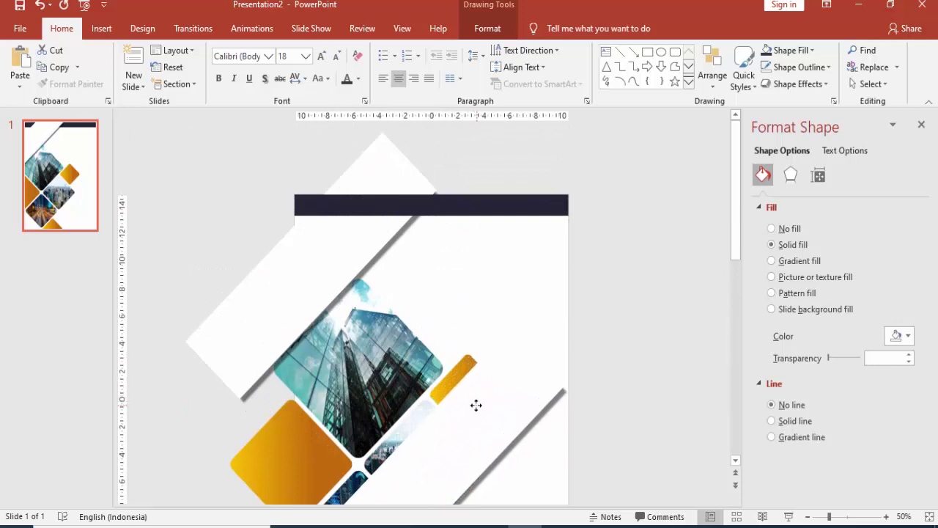
scroll(737, 325, "down", 3)
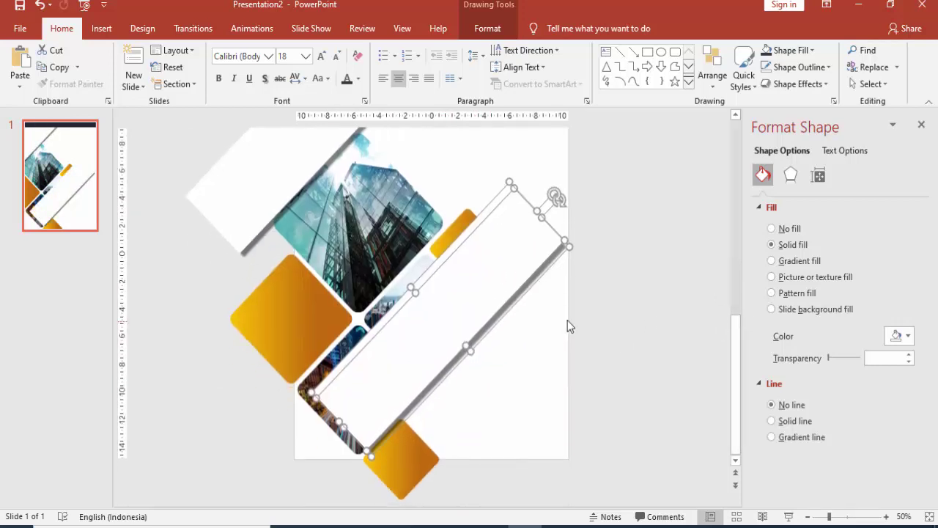
right_click(500, 285)
left_click(522, 398)
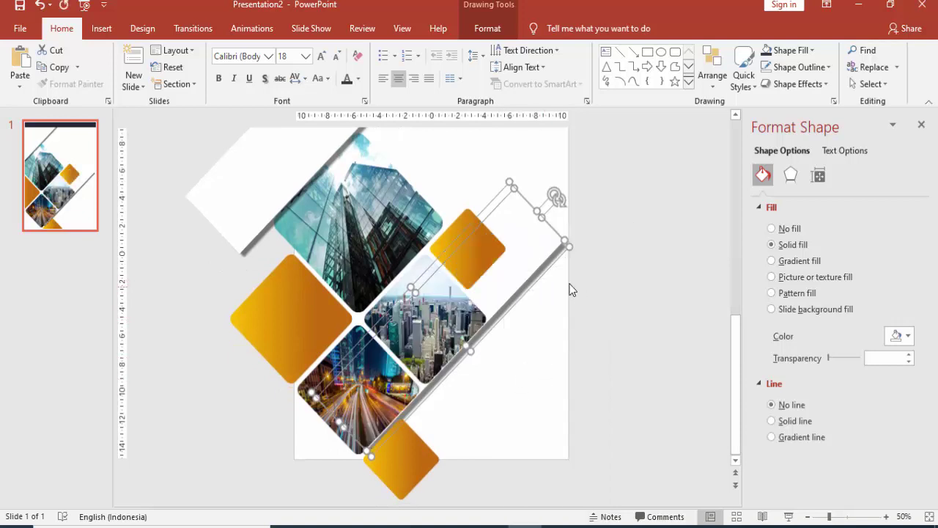
key("Left")
key("Up")
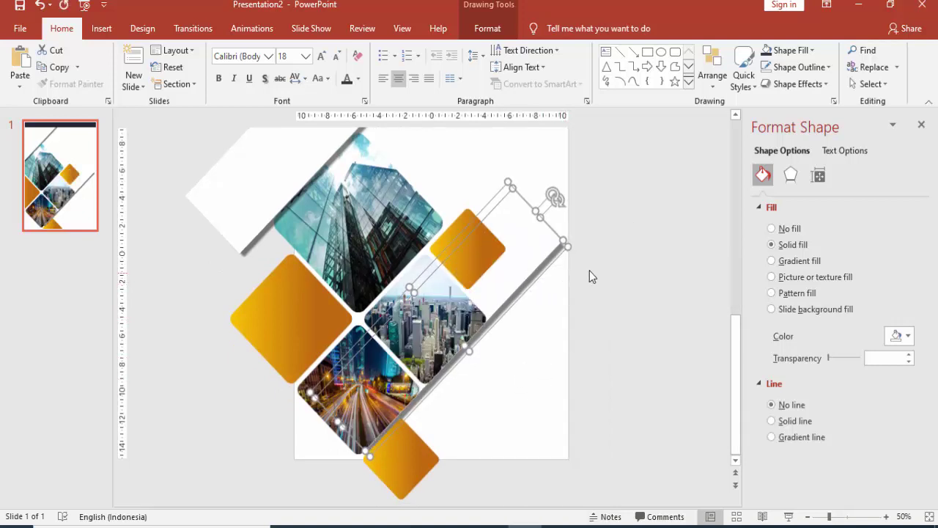
- Stretch the band and its shadow shape out to the top-right and bottom-left slide corners
left_click(528, 243)
left_click(534, 217)
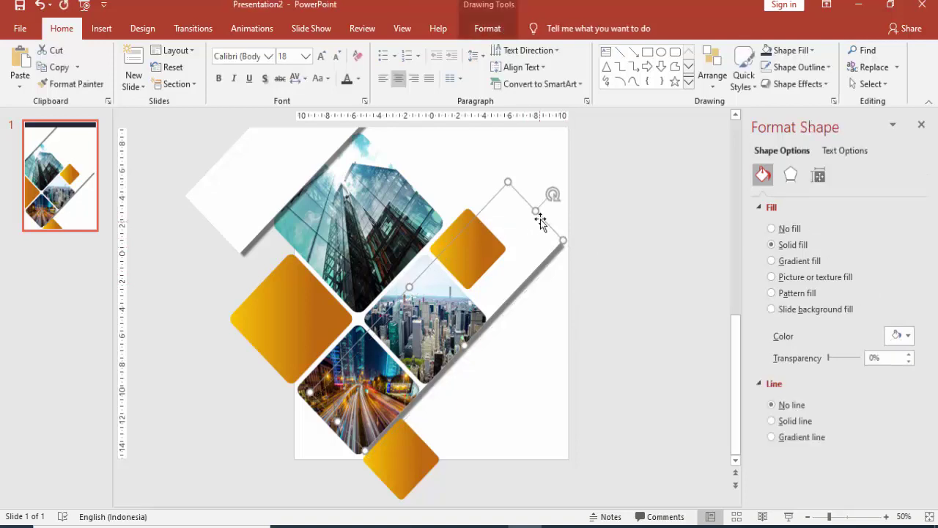
left_click_drag(538, 209, 596, 161)
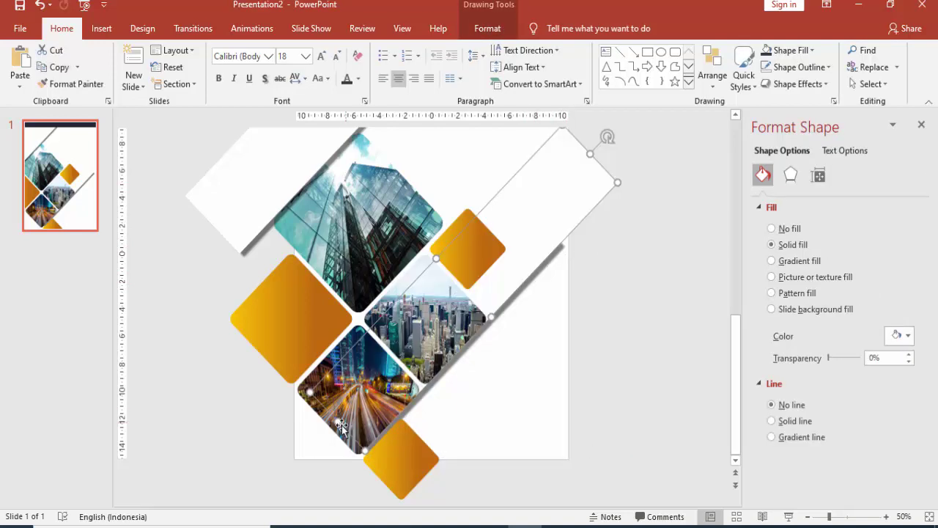
left_click_drag(336, 422, 262, 475)
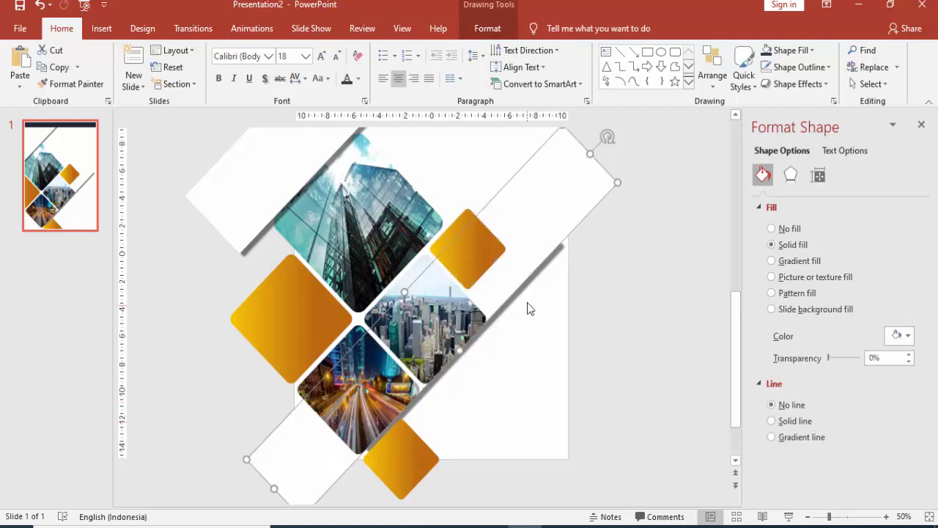
left_click(530, 283)
left_click_drag(541, 217, 594, 161)
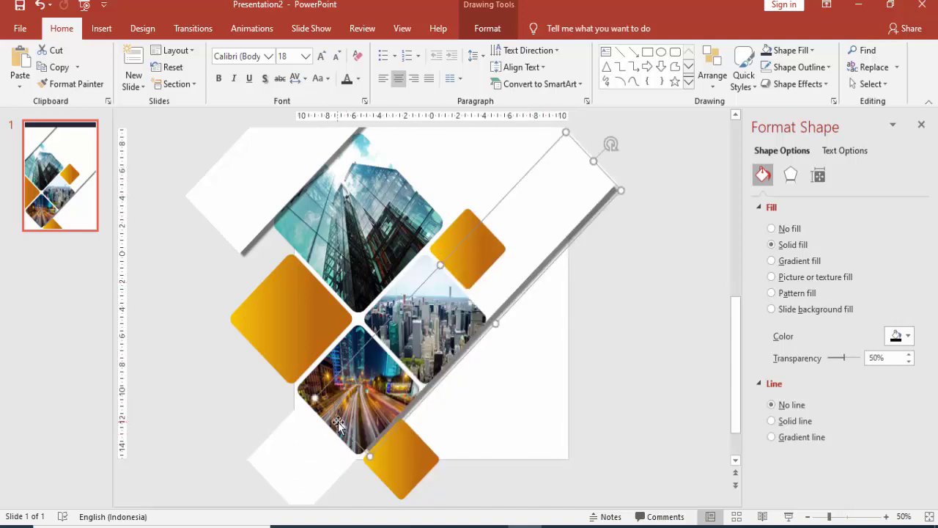
left_click_drag(338, 428, 309, 462)
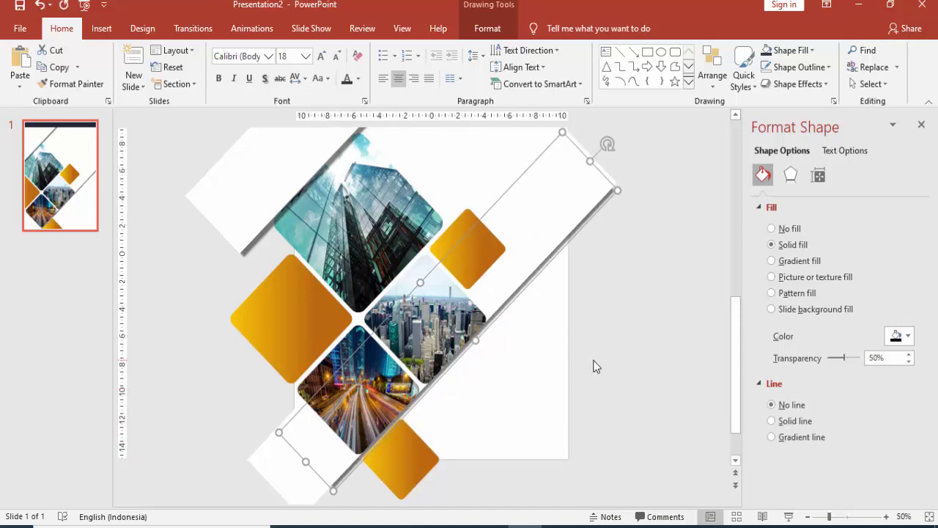
left_click(595, 329)
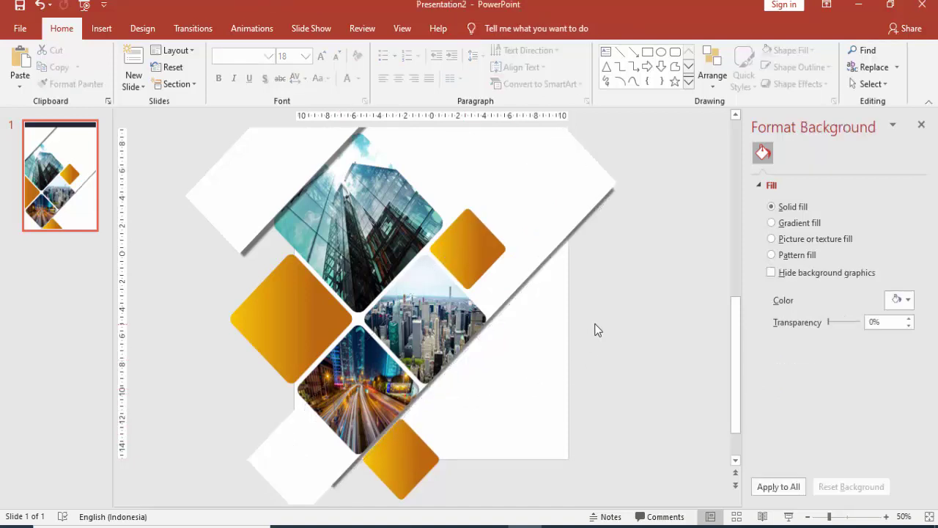
- Select the top-left white band with its shadow and drag a copy onto the photos' middle
left_click(246, 252)
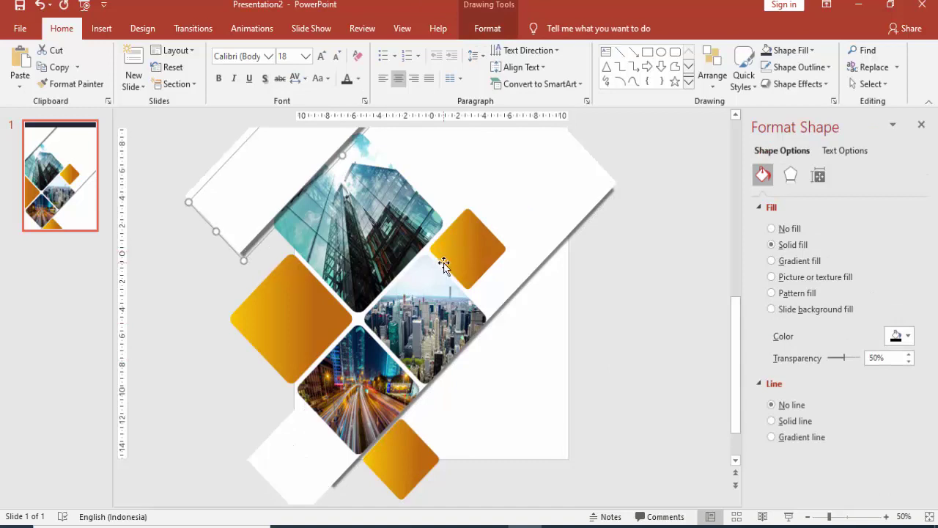
left_click(604, 288)
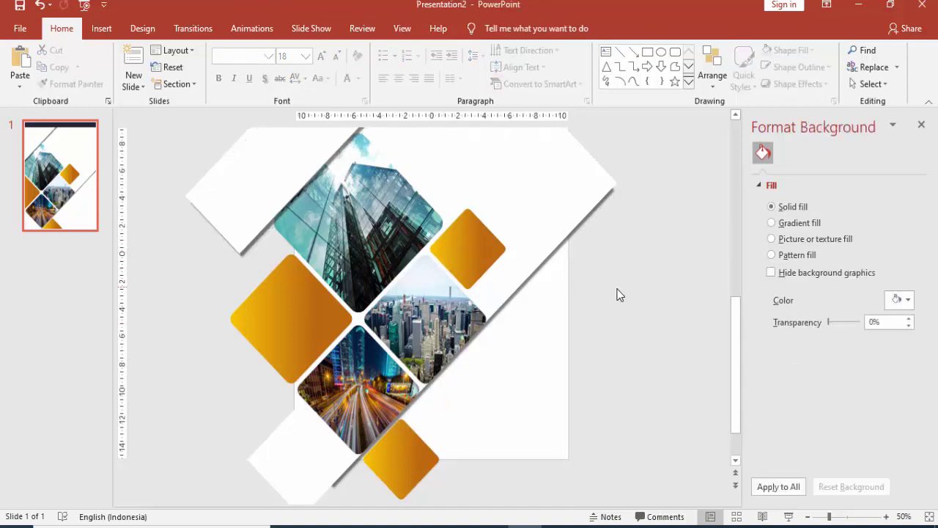
left_click(581, 232)
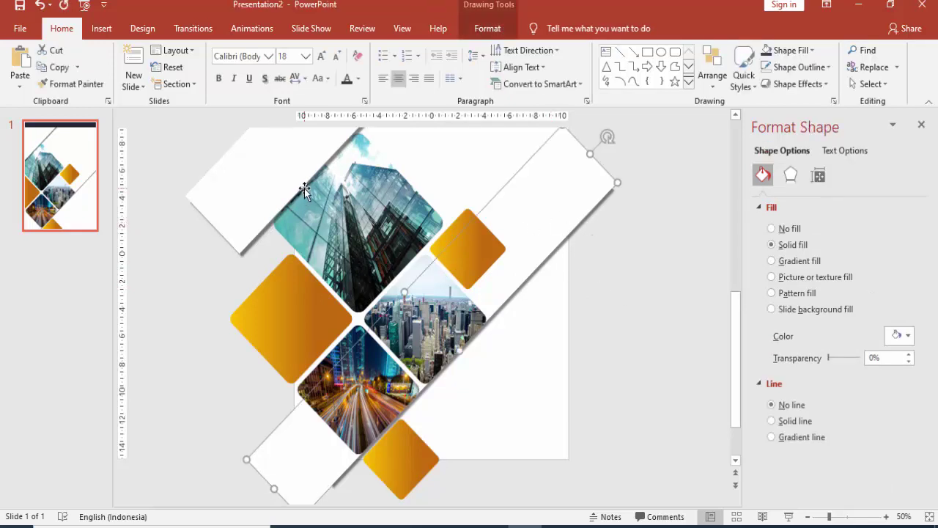
left_click(256, 185)
left_click(213, 167, "shift")
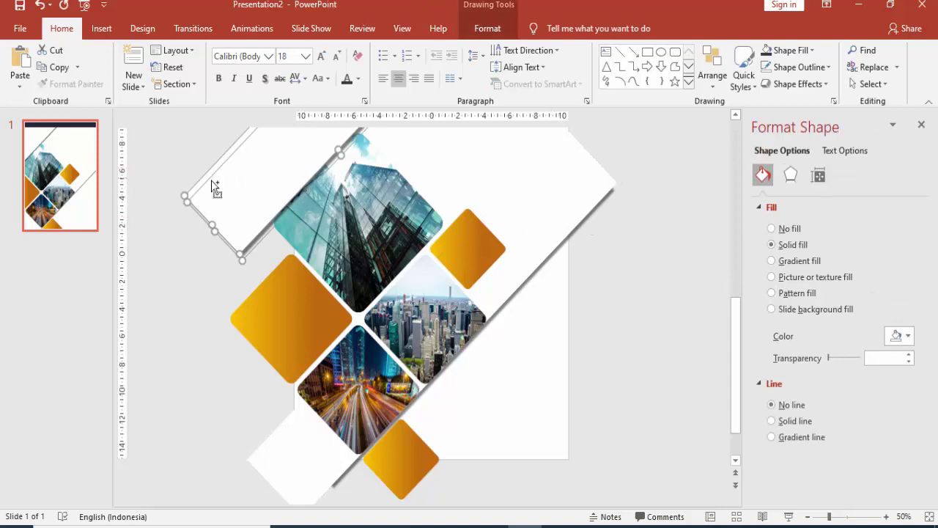
scroll(223, 206, "up", 3)
left_click_drag(341, 262, 396, 371)
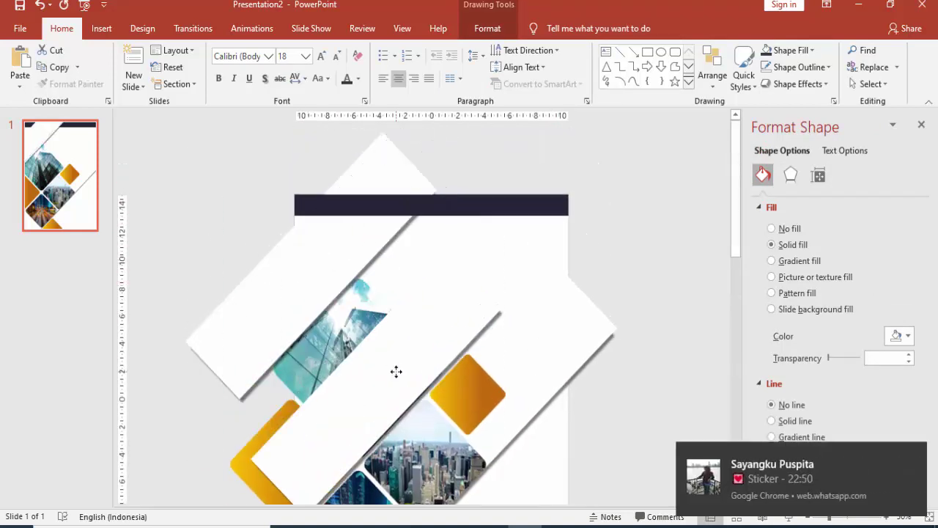
scroll(736, 293, "down", 2)
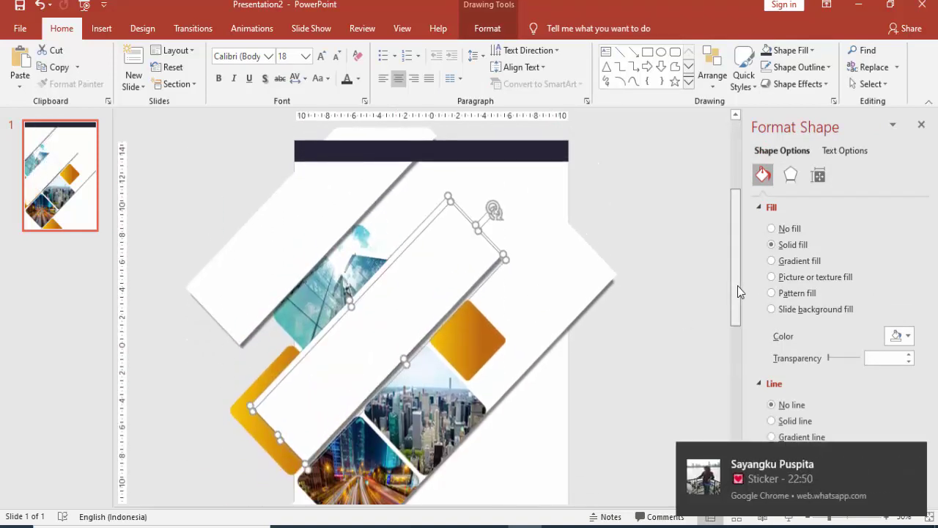
- Flip the copied band horizontally and move it to the cover's lower left
left_click(487, 28)
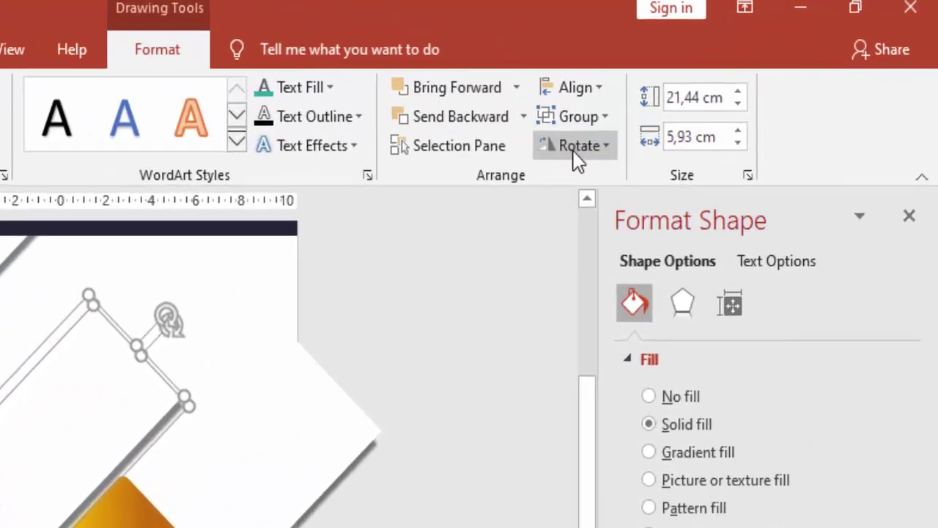
left_click(726, 87)
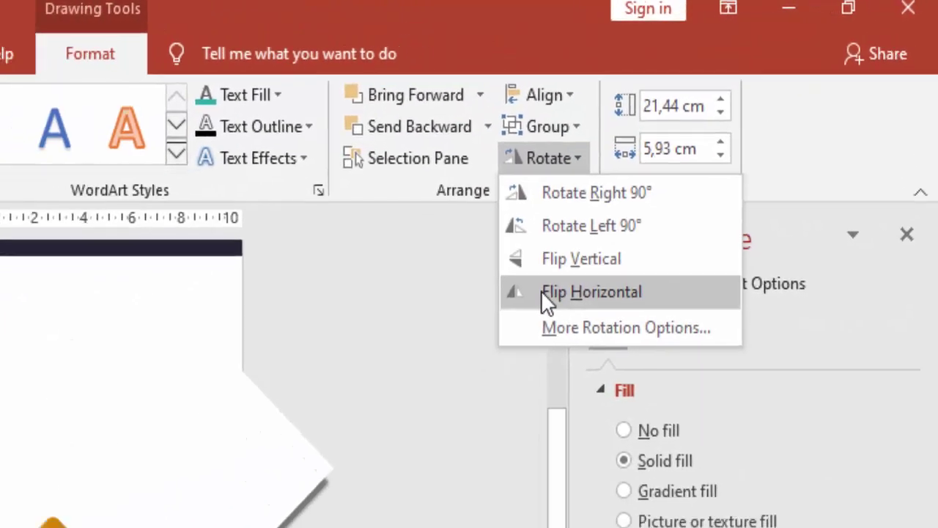
left_click(506, 326)
mouse_move(444, 374)
left_mouse_down()
mouse_move(393, 446)
mouse_move(392, 474)
left_mouse_up()
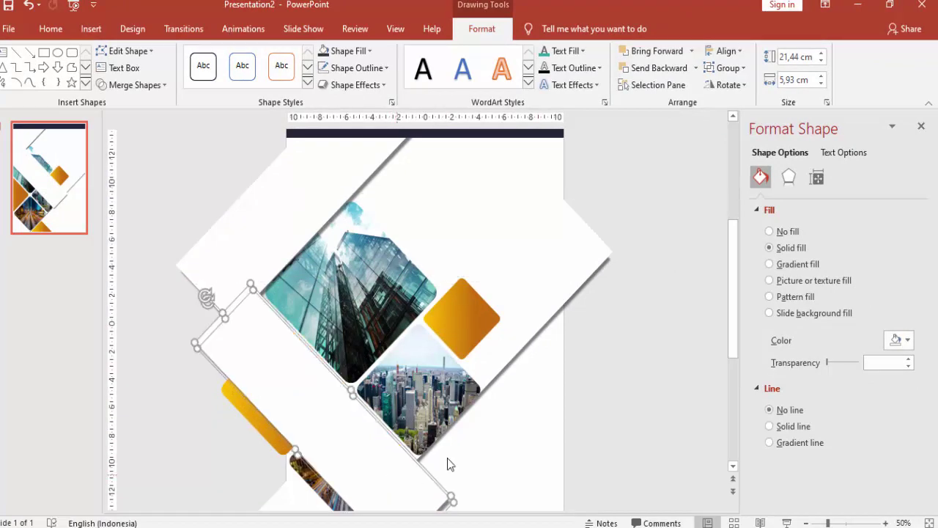
- Move the flipped band down-right, send it to the back, and nudge it up slightly
scroll(723, 411, "down", 2)
left_click_drag(427, 425, 454, 460)
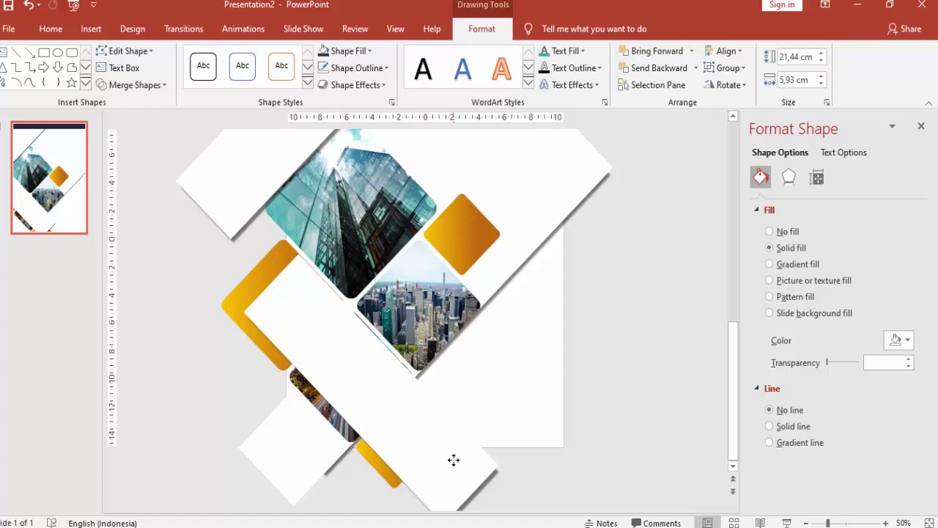
left_click_drag(454, 460, 453, 458)
right_click(472, 461)
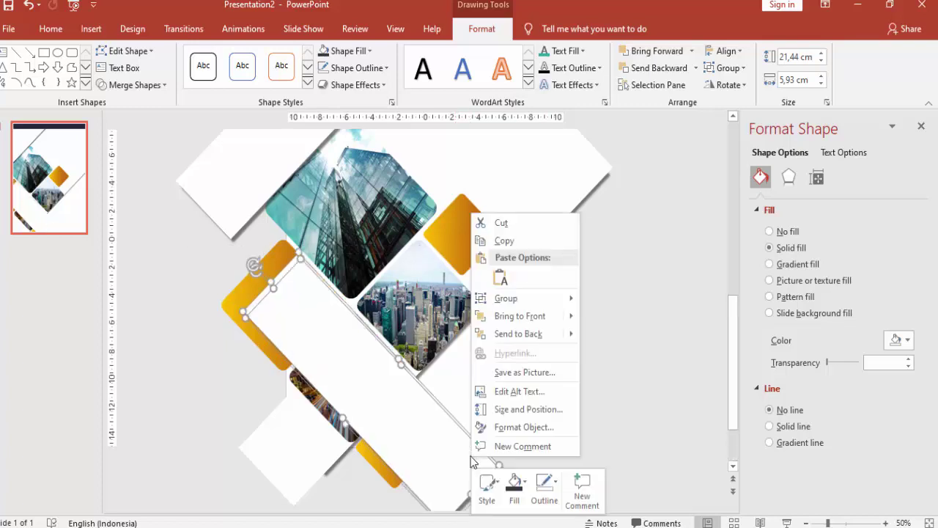
left_click(519, 334)
left_click(518, 480)
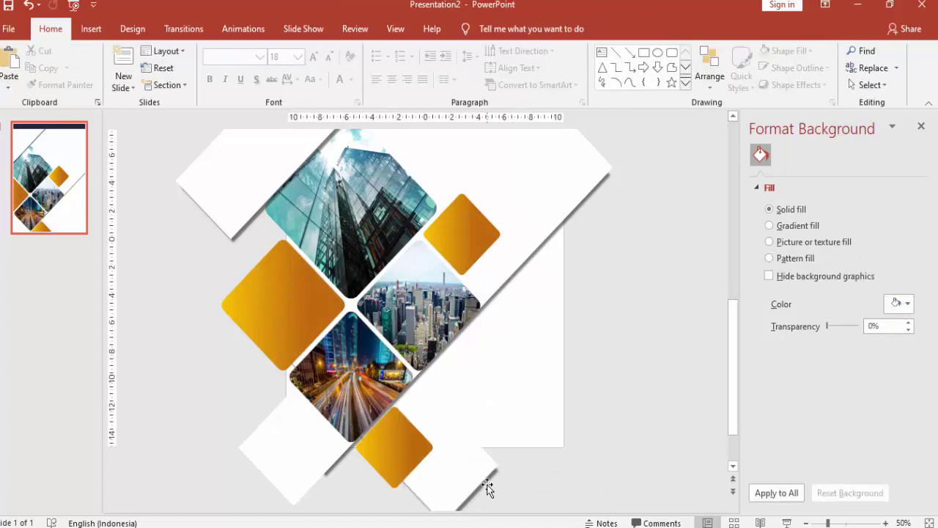
left_click(487, 489)
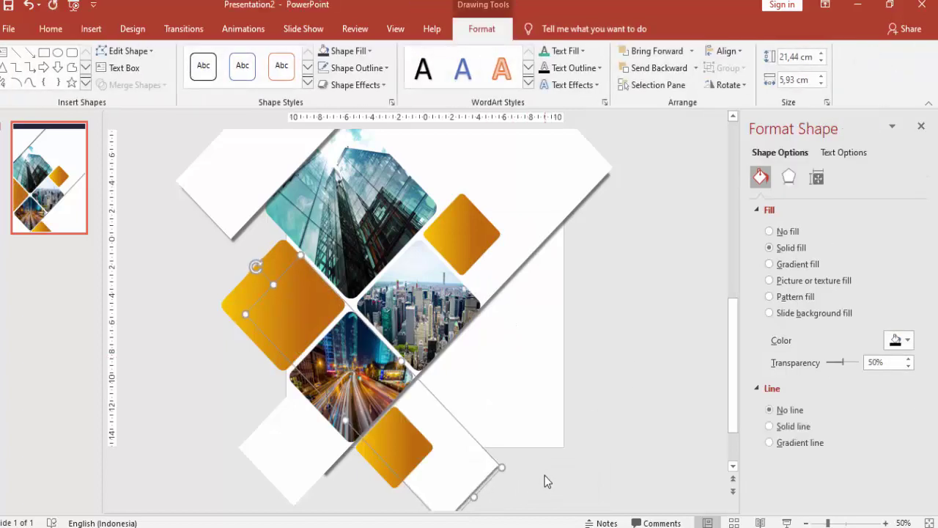
key("Up")
key("Up")
key("Up")
key("Up")
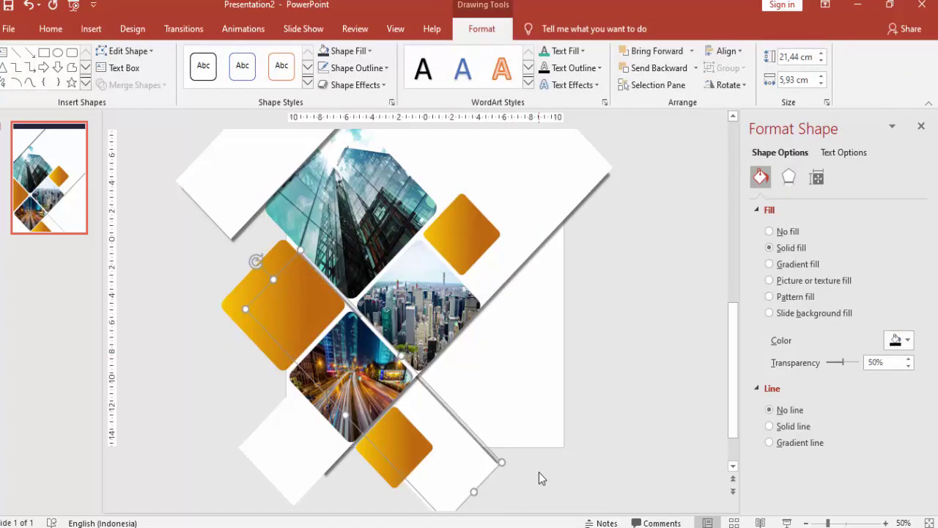
left_click(539, 472)
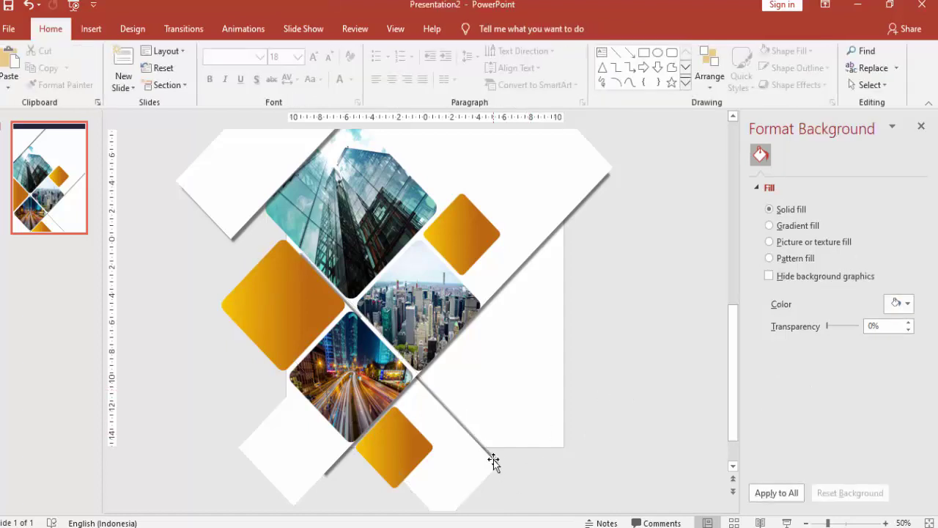
- Trim the band's shadow shape along the photo diamonds' upper-left edge
left_click(493, 460)
left_click_drag(271, 277, 237, 219)
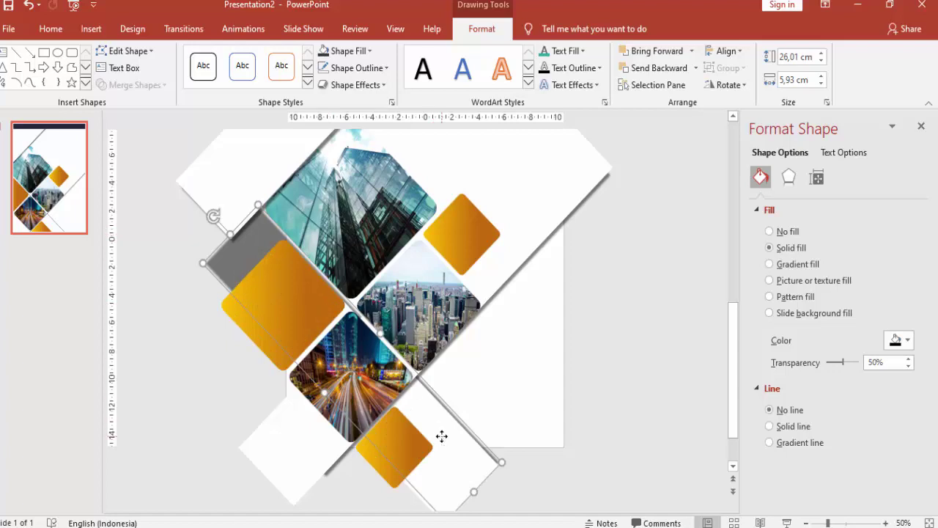
left_click_drag(269, 282, 237, 233)
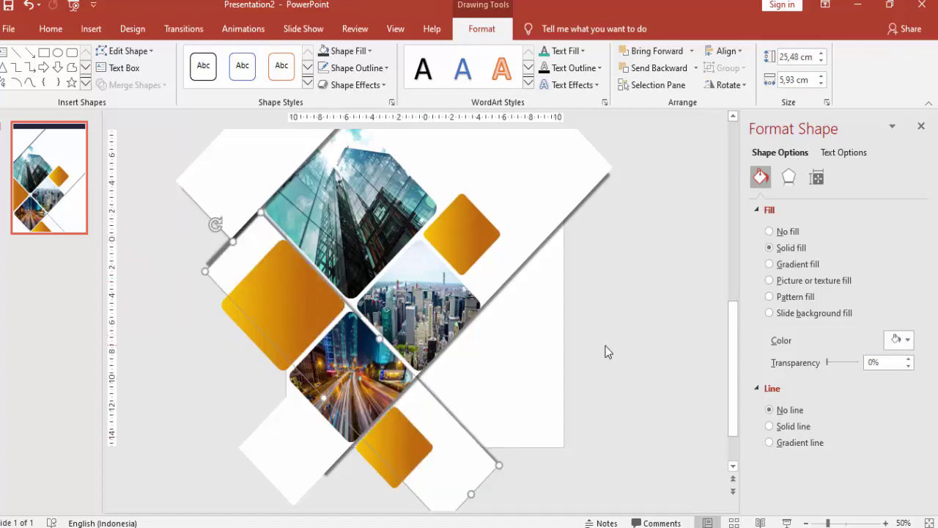
left_click(553, 352)
scroll(268, 404, "up", 3)
scroll(264, 405, "up", 2)
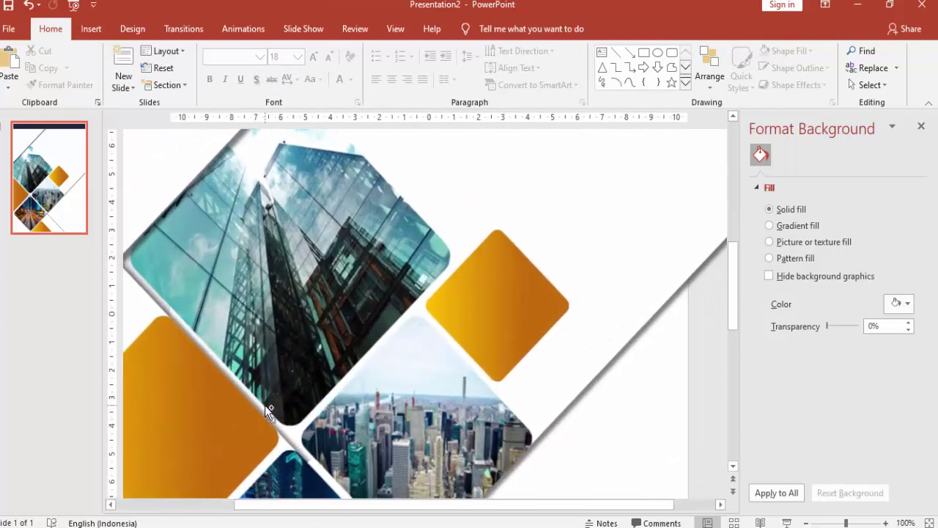
left_click(733, 407)
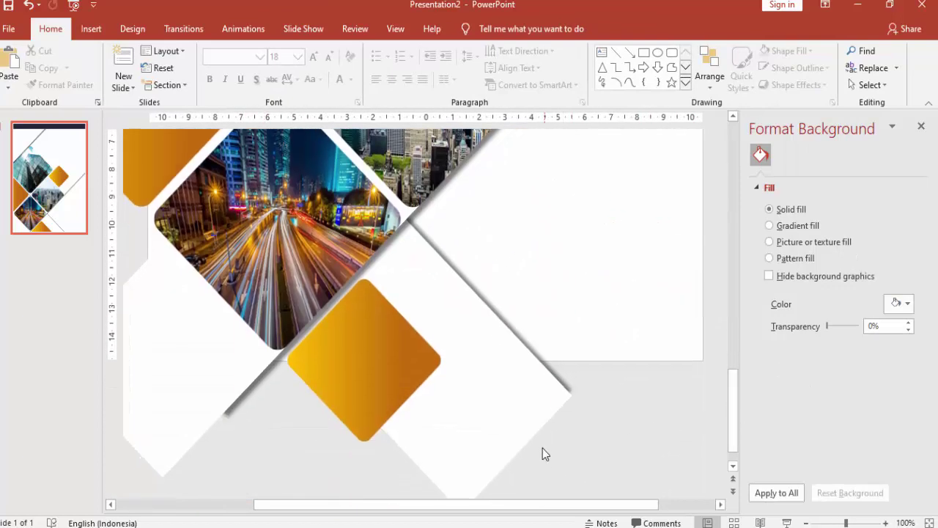
scroll(246, 167, "up", 3)
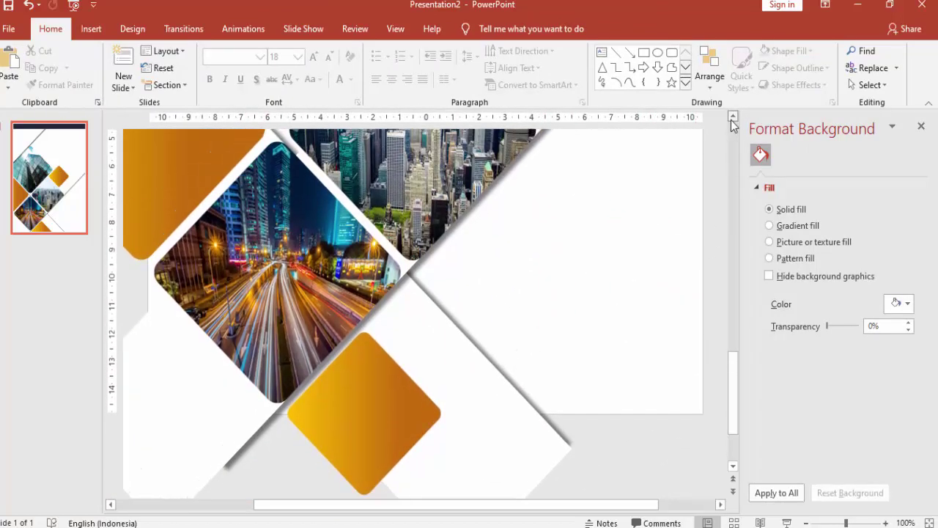
scroll(246, 167, "up", 2)
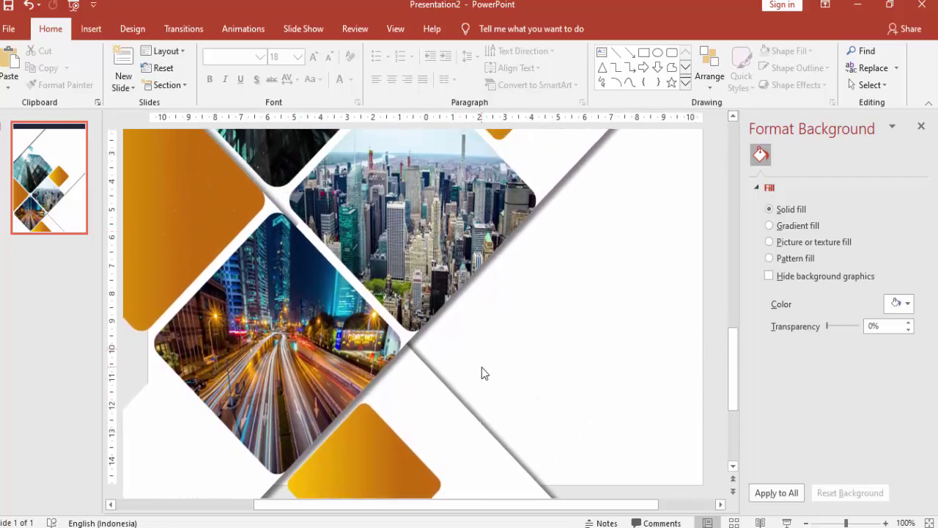
scroll(551, 386, "down", 3, "ctrl")
scroll(548, 382, "down", 2, "ctrl")
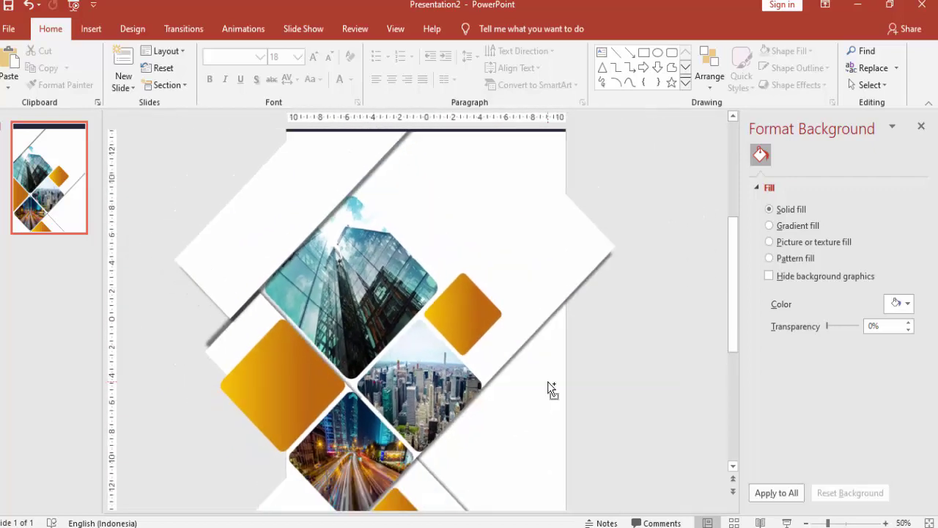
left_click(790, 517)
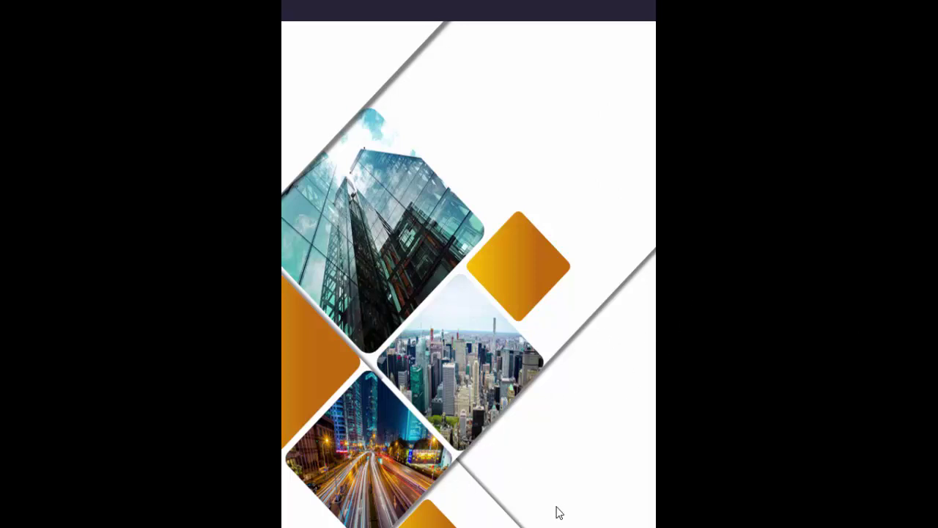
key("Escape")
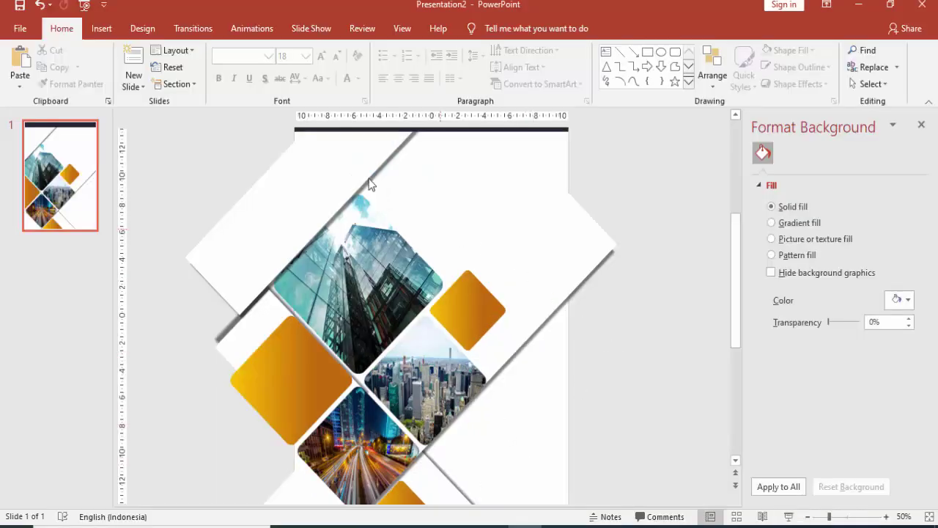
- Insert logo kaltara png from Local Disk (E:) > Pictures and place it at the top centre
left_click(101, 28)
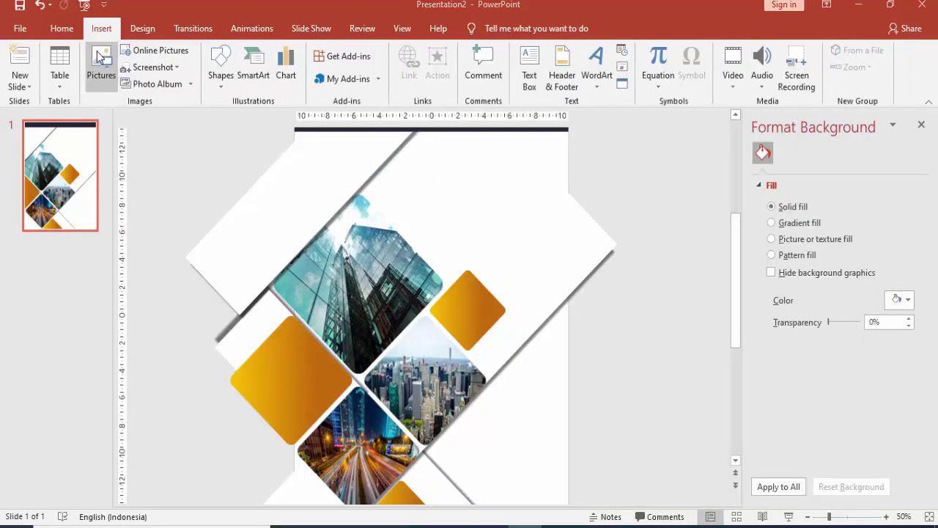
left_click(98, 54)
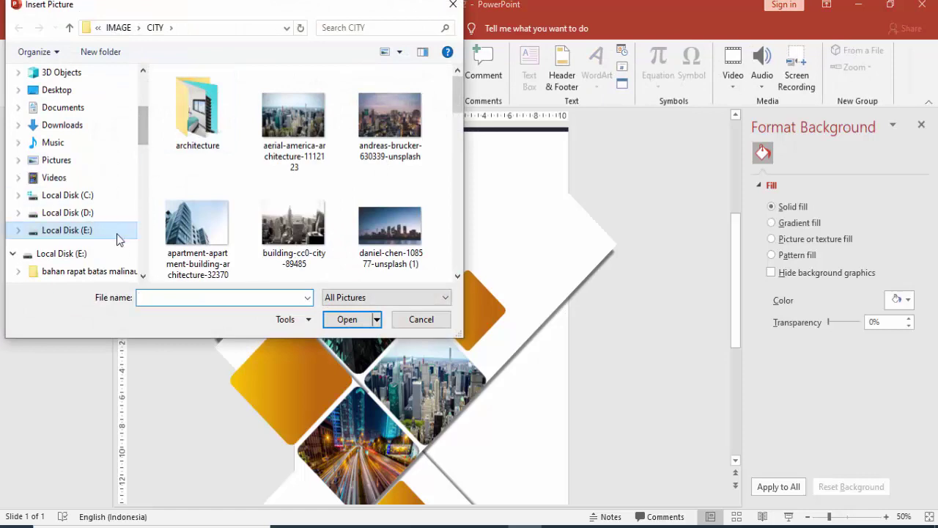
left_click(117, 234)
scroll(338, 213, "down", 5)
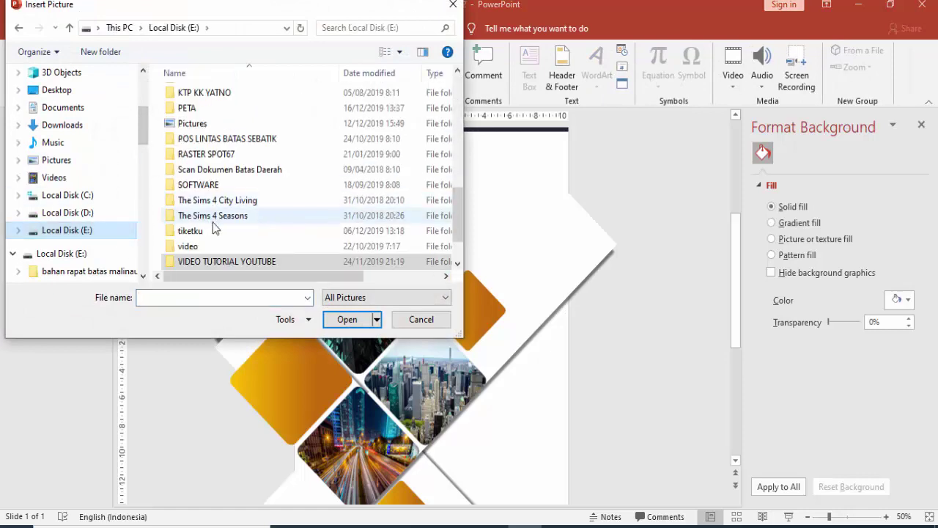
double_click(192, 123)
scroll(306, 197, "down", 4)
scroll(305, 196, "down", 5)
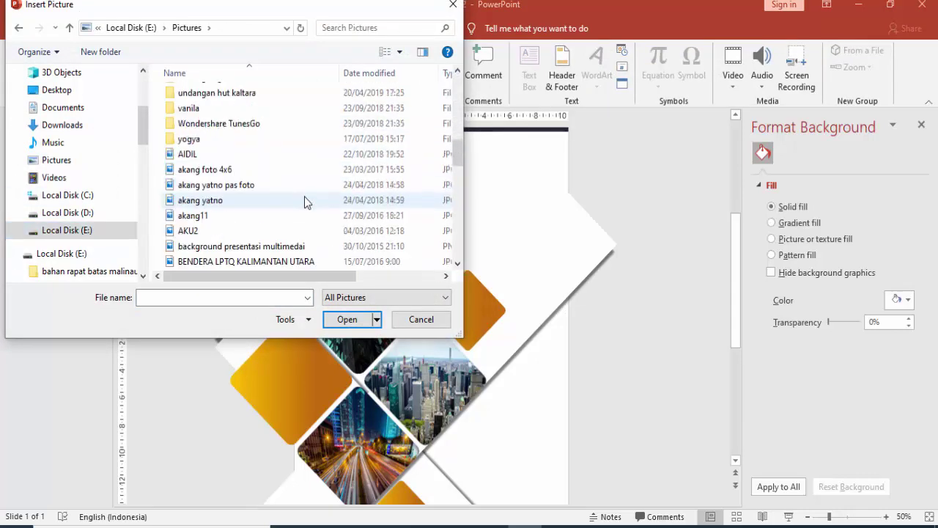
scroll(304, 196, "down", 1)
scroll(285, 210, "down", 1)
scroll(285, 211, "down", 2)
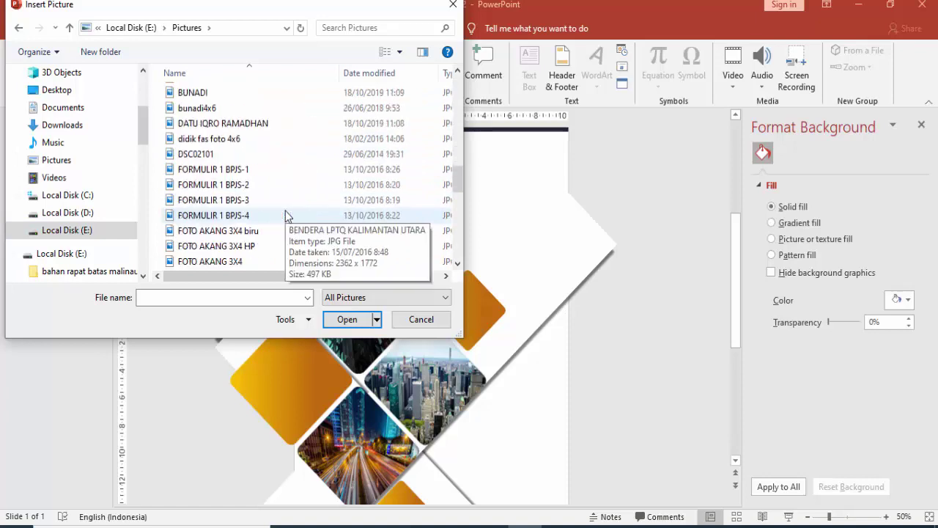
scroll(286, 215, "down", 1)
scroll(283, 217, "down", 1)
scroll(281, 220, "down", 1)
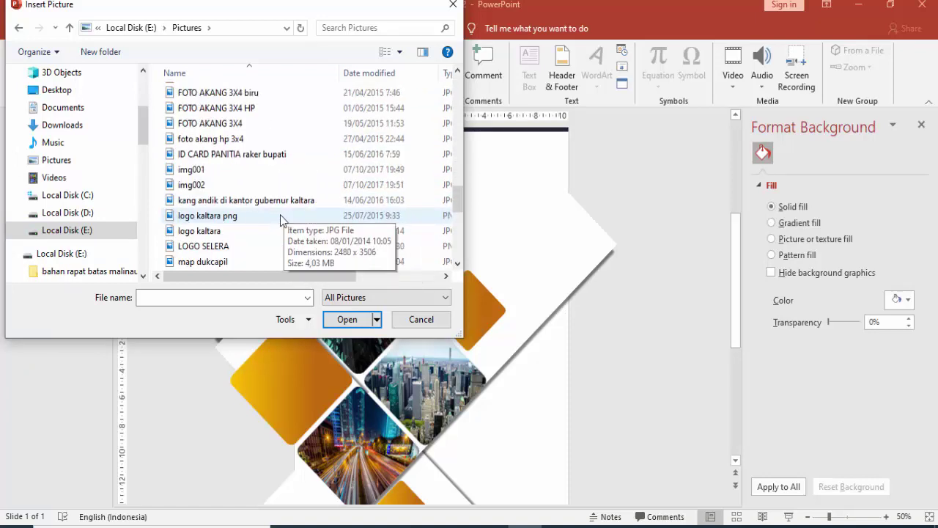
left_click(260, 215)
left_click(352, 319)
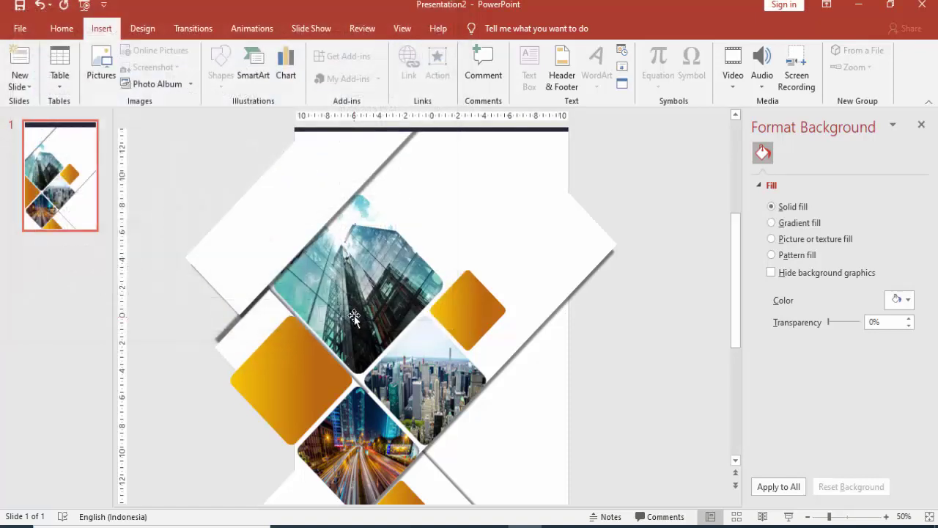
mouse_move(440, 313)
left_mouse_down()
mouse_move(468, 156)
mouse_move(478, 169)
left_mouse_up()
left_click(649, 154)
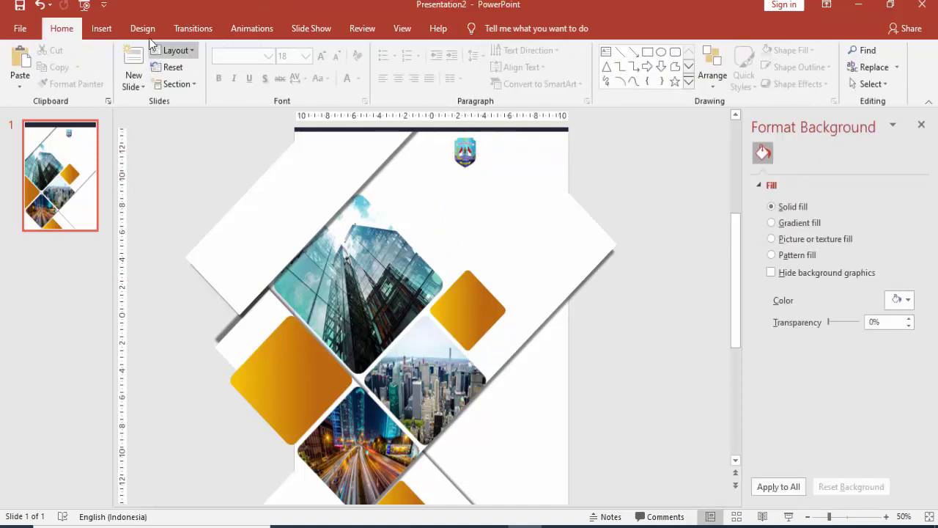
left_click(101, 28)
- Add a text box reading 'BAPPEDA & LITBANG' just under the logo
left_click(529, 68)
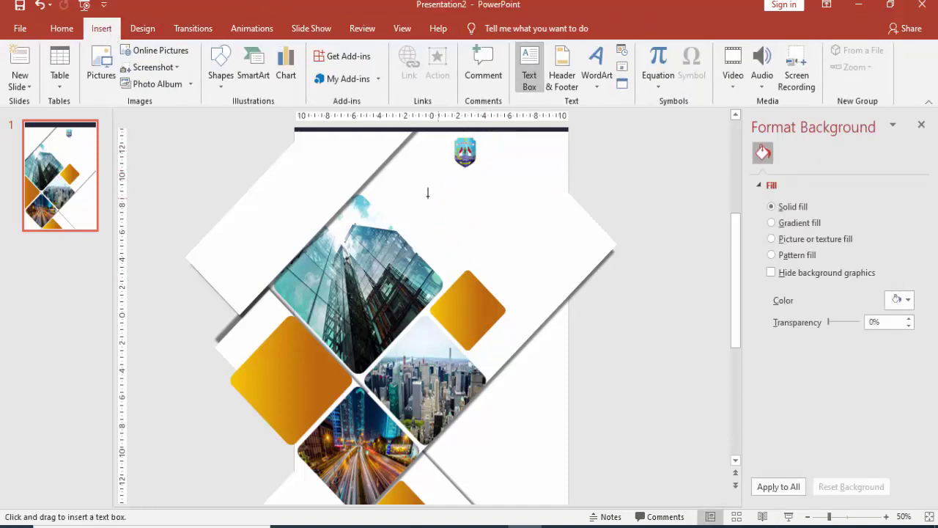
left_click(421, 183)
type("BA")
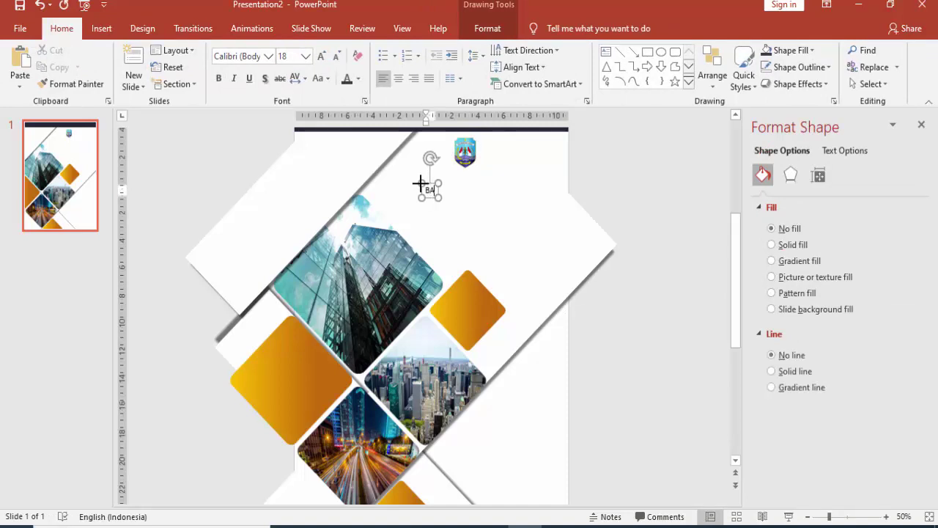
type("PPEDA &")
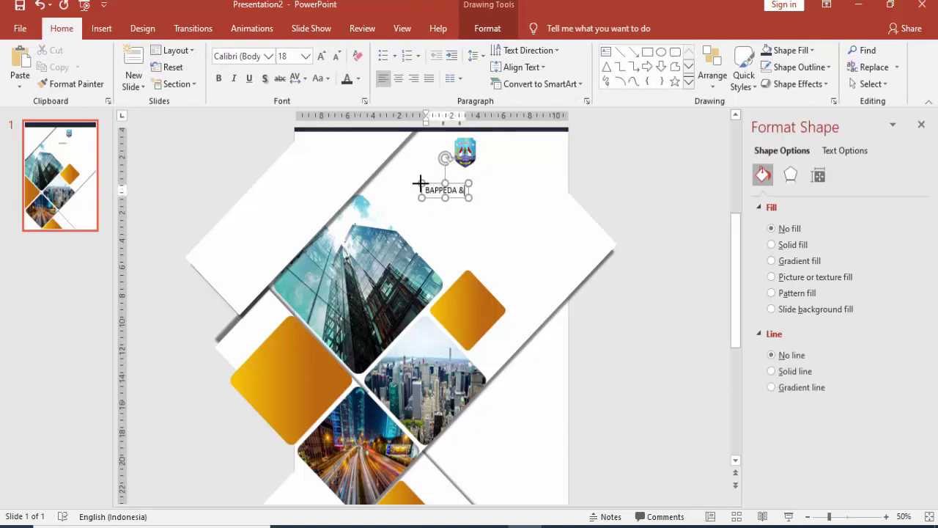
type(" LITBANG")
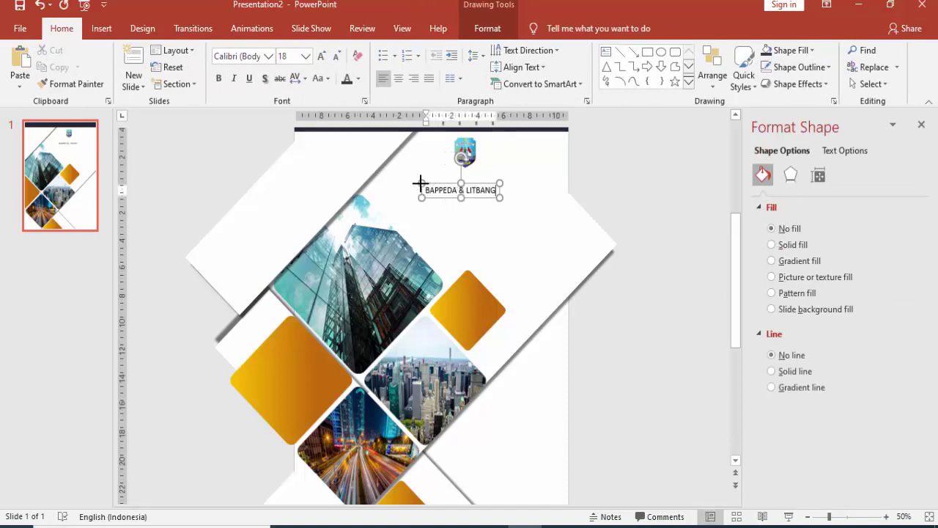
left_click_drag(473, 182, 477, 172)
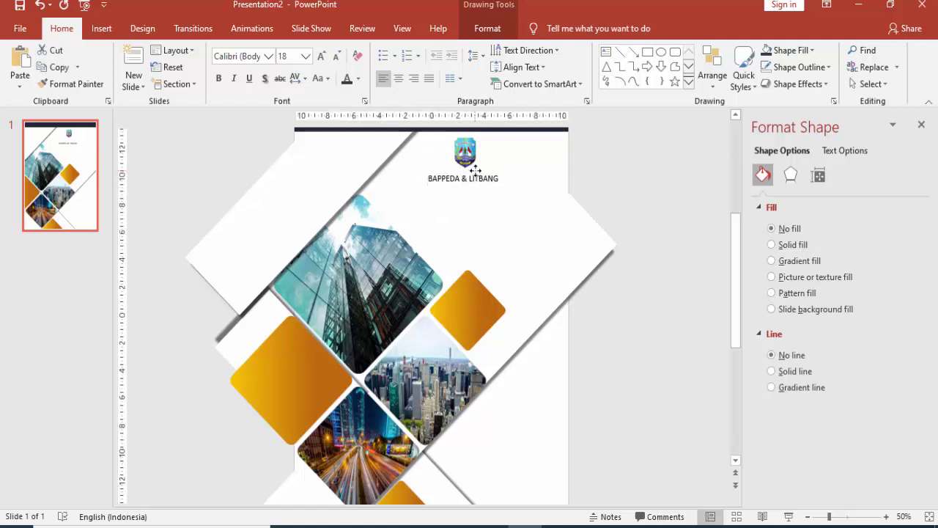
- Format the heading as Montserrat, bold, size 20
left_click(270, 56)
left_click(244, 57)
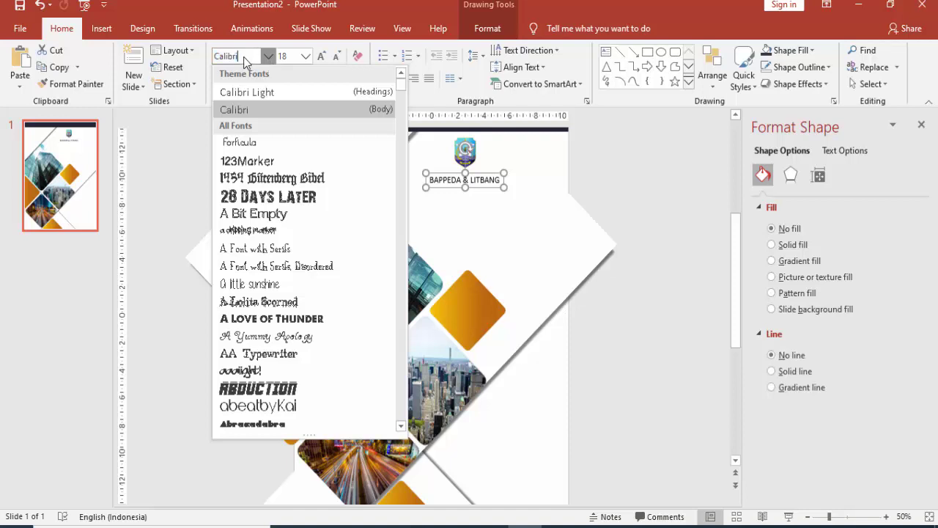
left_click_drag(244, 58, 212, 62)
type("Montserrat")
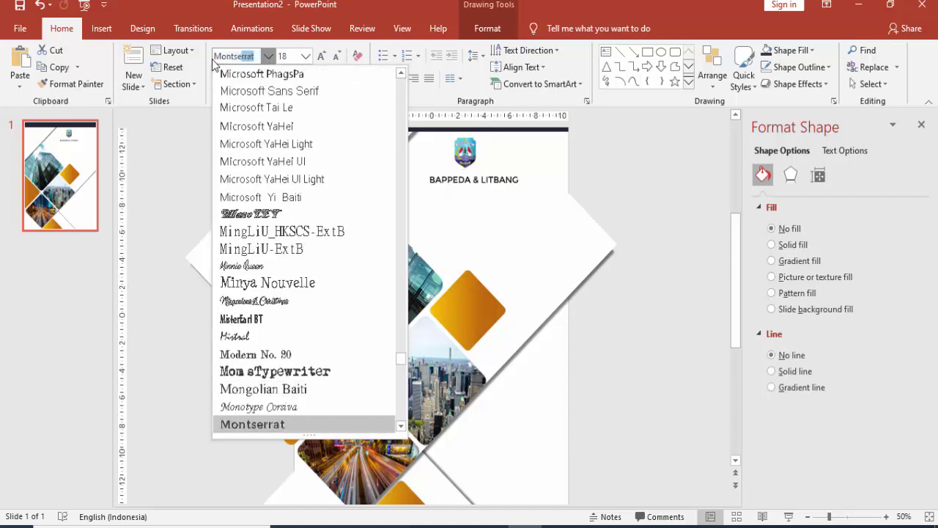
key("Return")
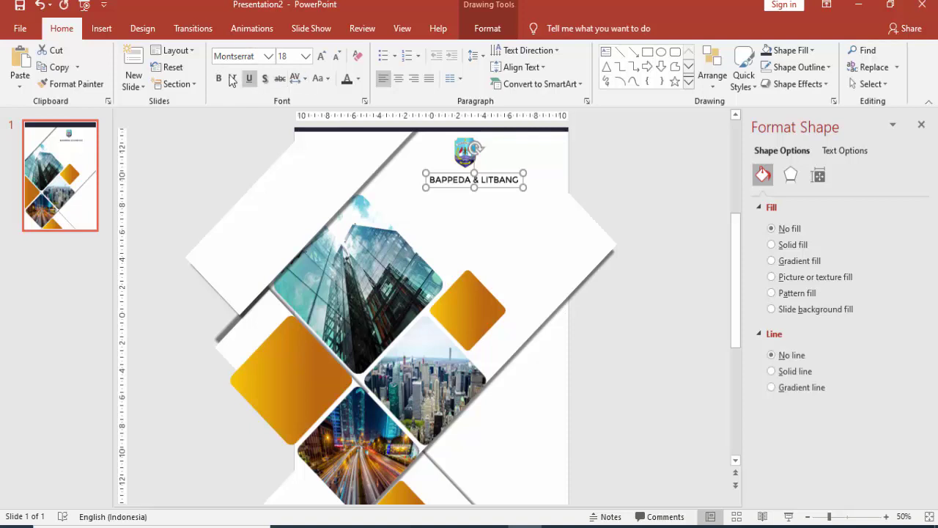
left_click(218, 80)
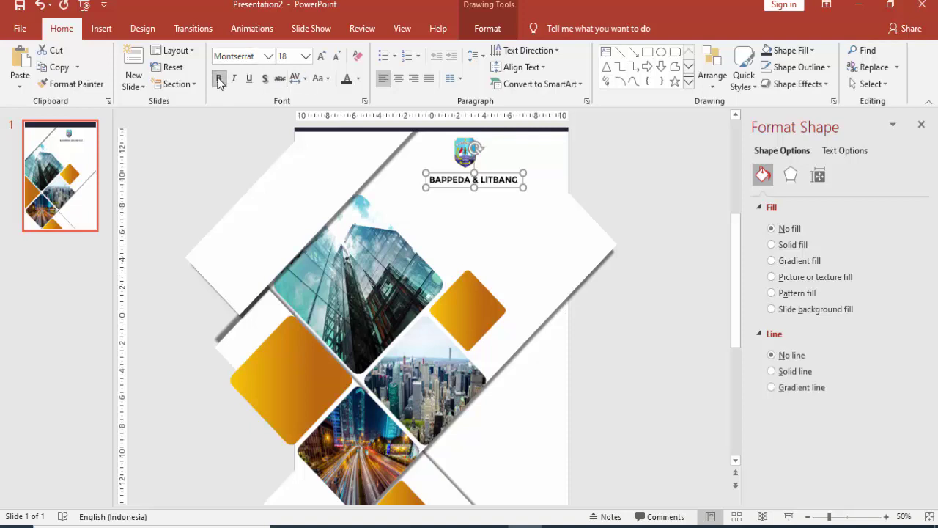
left_click(305, 56)
left_click(286, 196)
- Centre the heading under the logo and give it the dark font colour
left_click(431, 182)
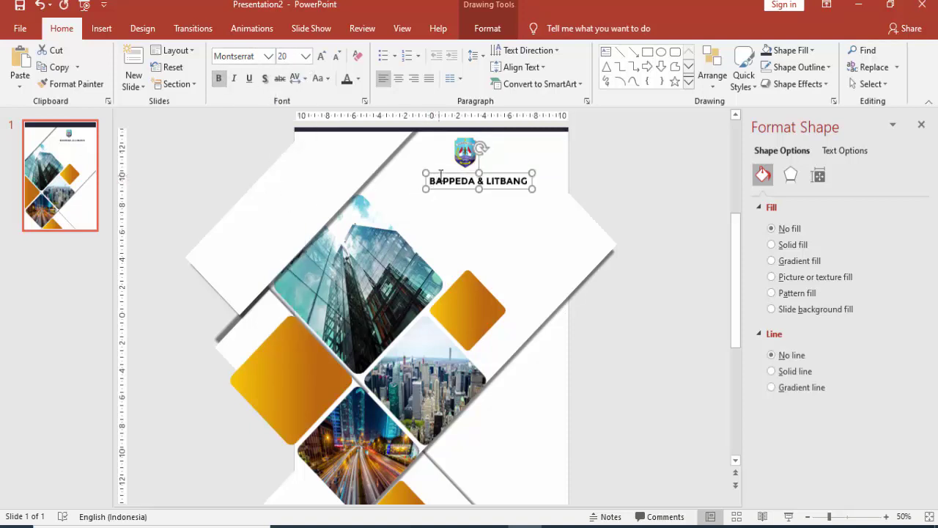
left_click_drag(438, 173, 428, 170)
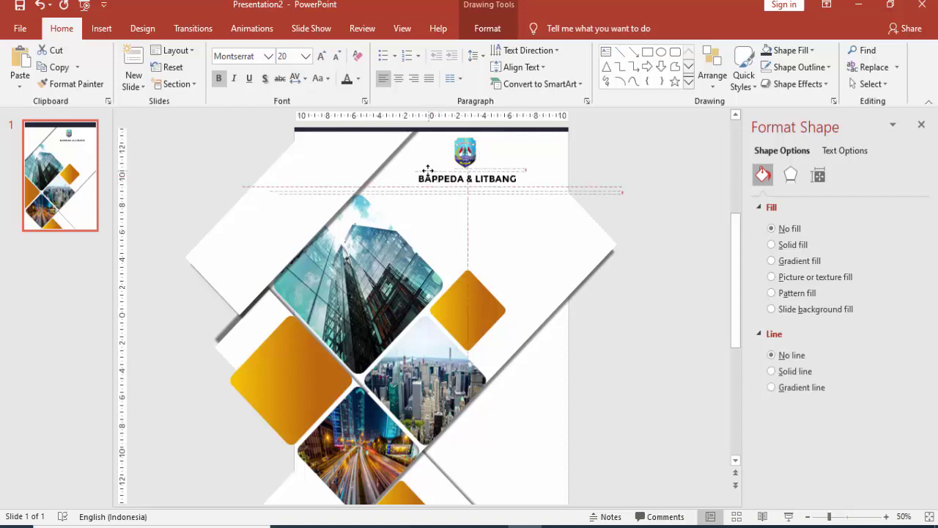
left_click(357, 78)
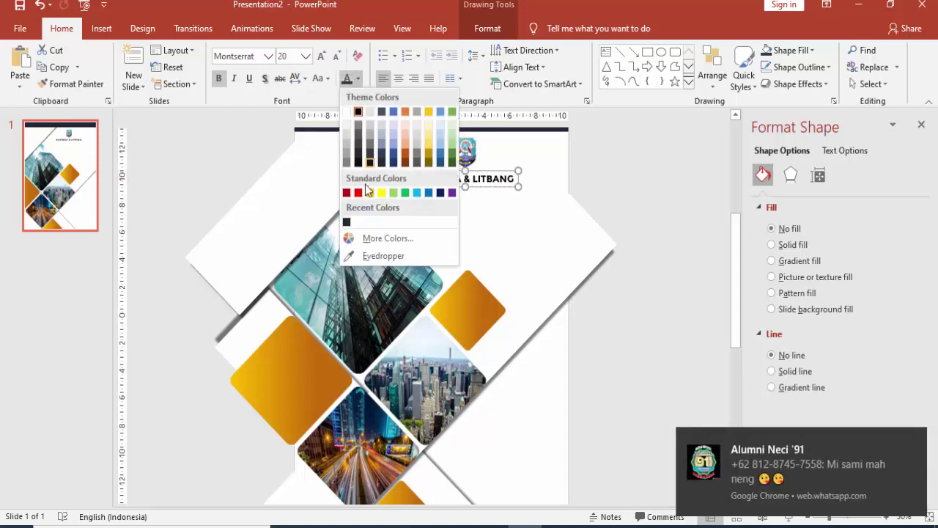
left_click(347, 222)
left_click(906, 443)
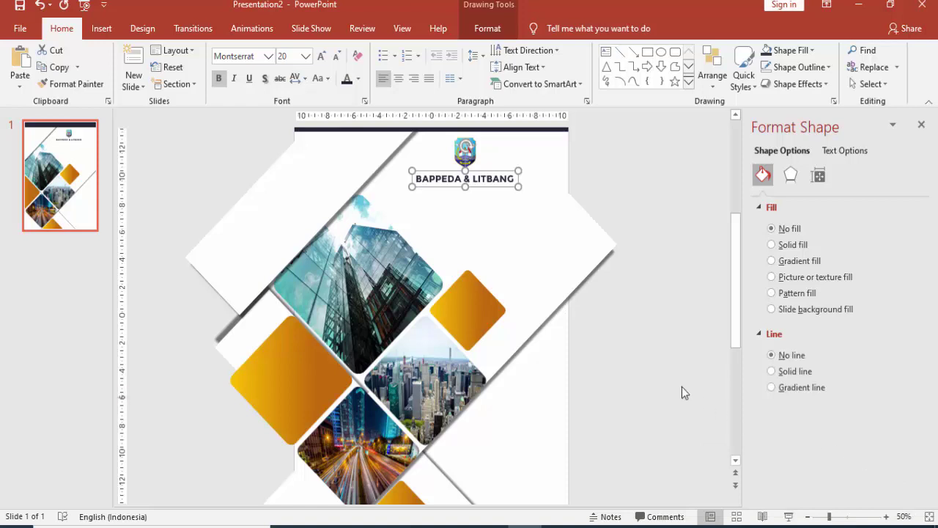
- Duplicate the heading below itself as a 16 pt line reading 'PROVINSI KALIMANTAN UTARA'
scroll(545, 259, "up", 3, "ctrl")
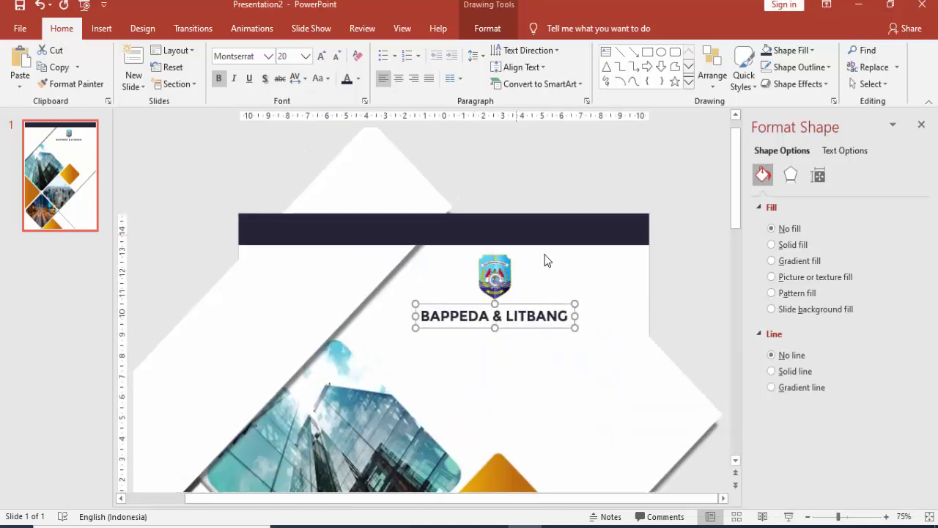
scroll(482, 323, "up", 2, "ctrl")
left_click_drag(475, 301, 470, 299)
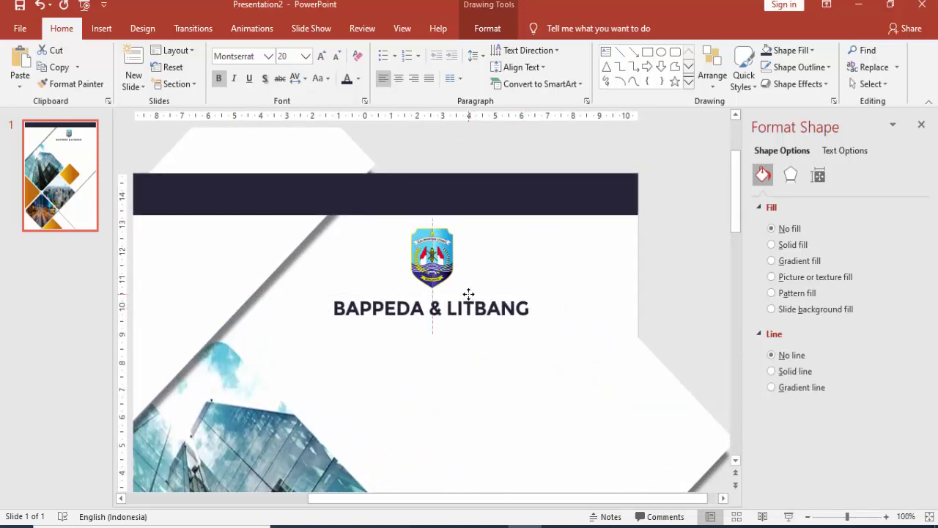
key("ctrl+d")
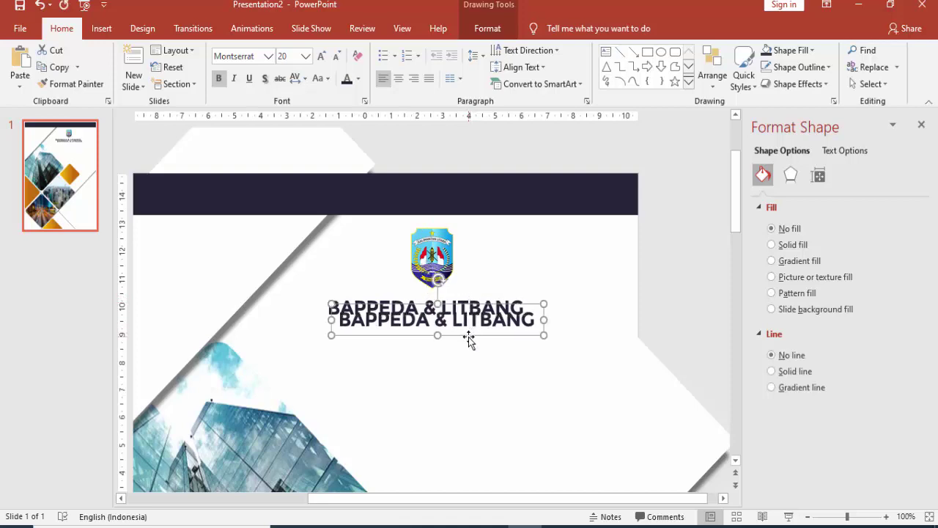
left_click_drag(469, 339, 459, 349)
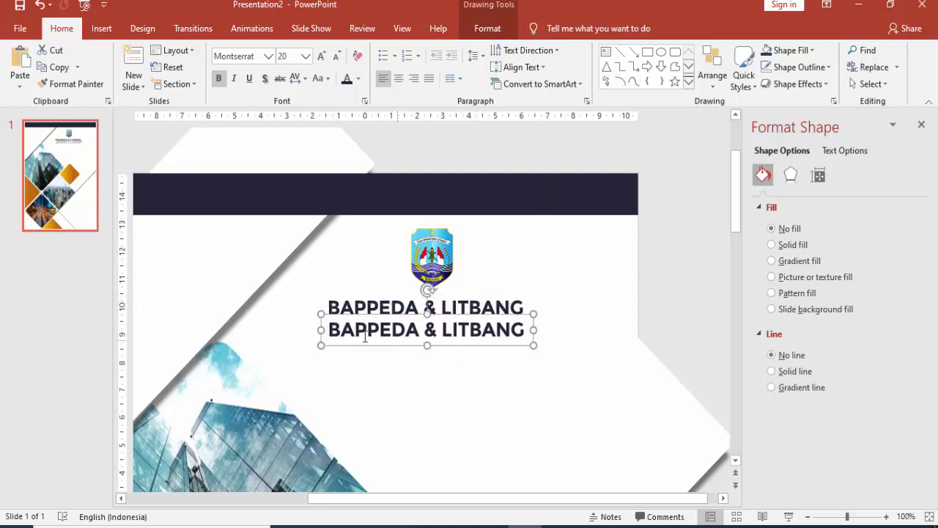
left_click(305, 56)
left_click(284, 169)
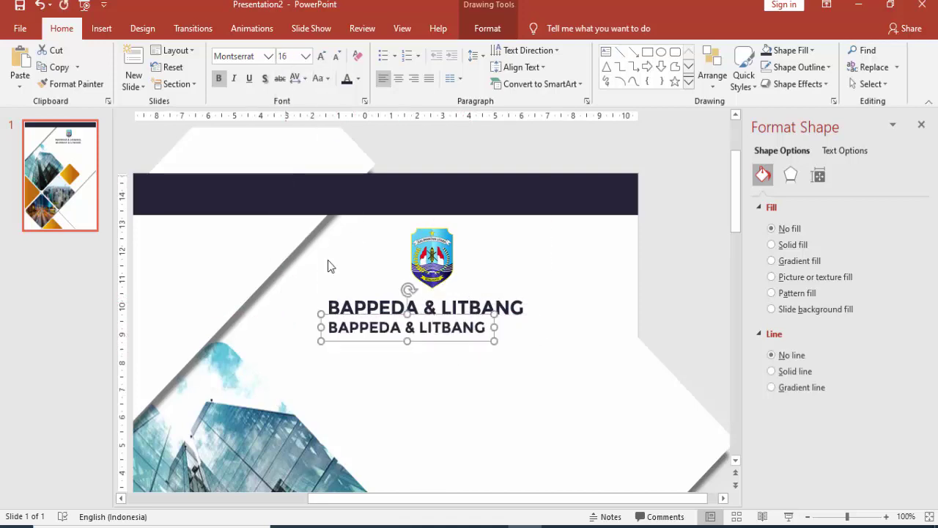
left_click_drag(329, 327, 472, 342)
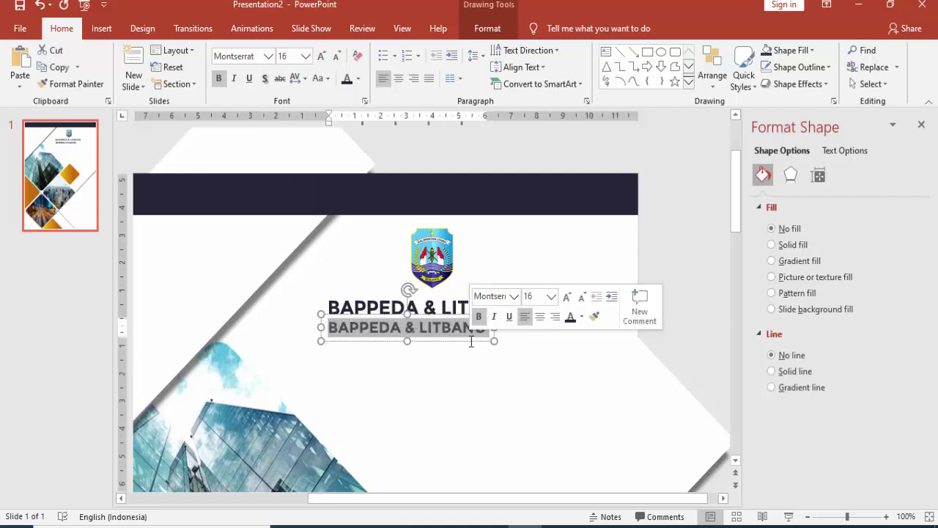
type("PROVINSI")
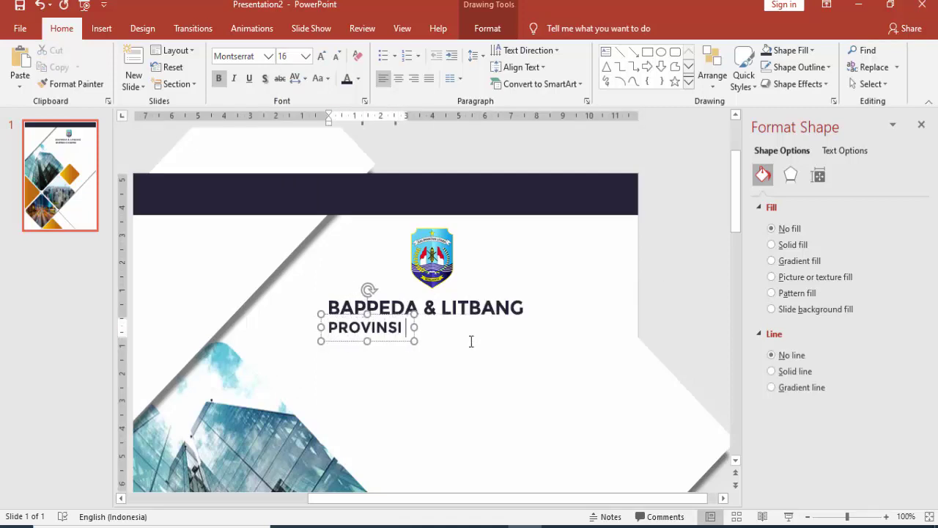
type(" KALIMANTAN UT")
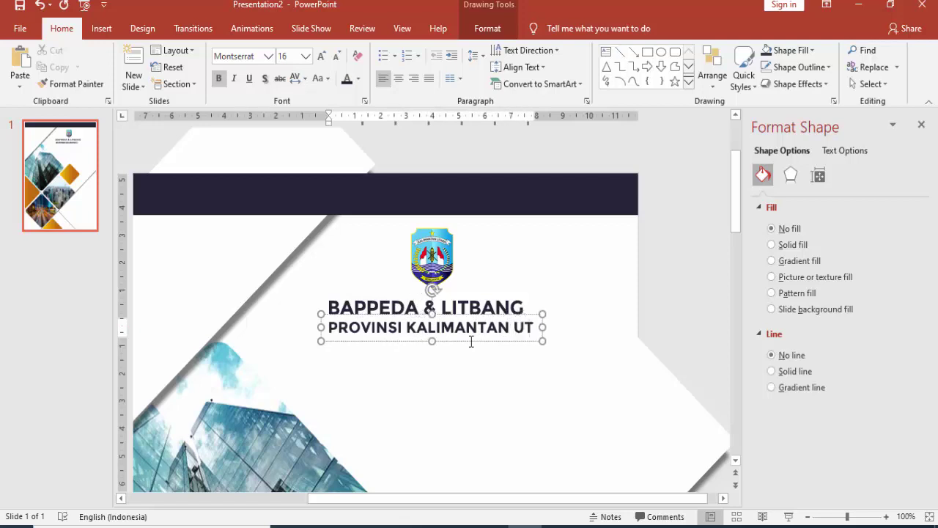
type("ARA")
left_click(525, 316)
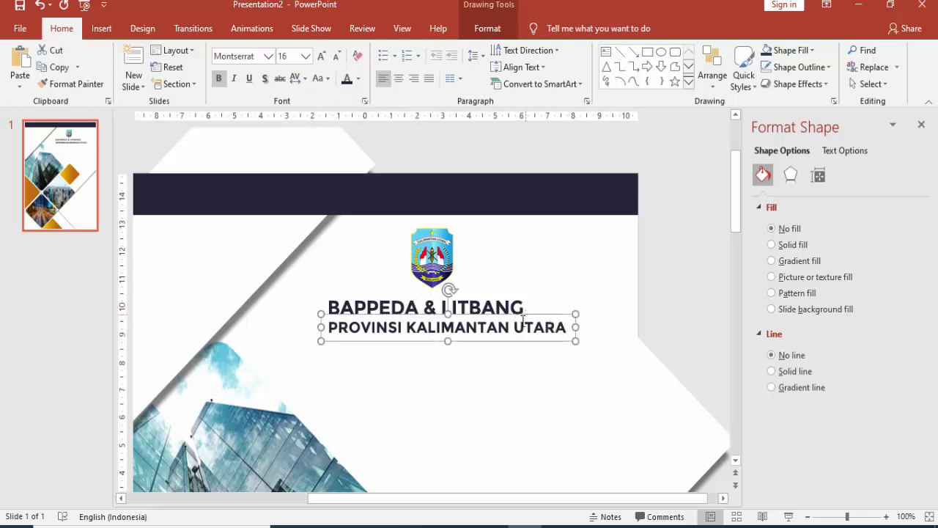
- Centre the text of both lines and align them with the logo on a common centre
left_click(504, 303, "shift")
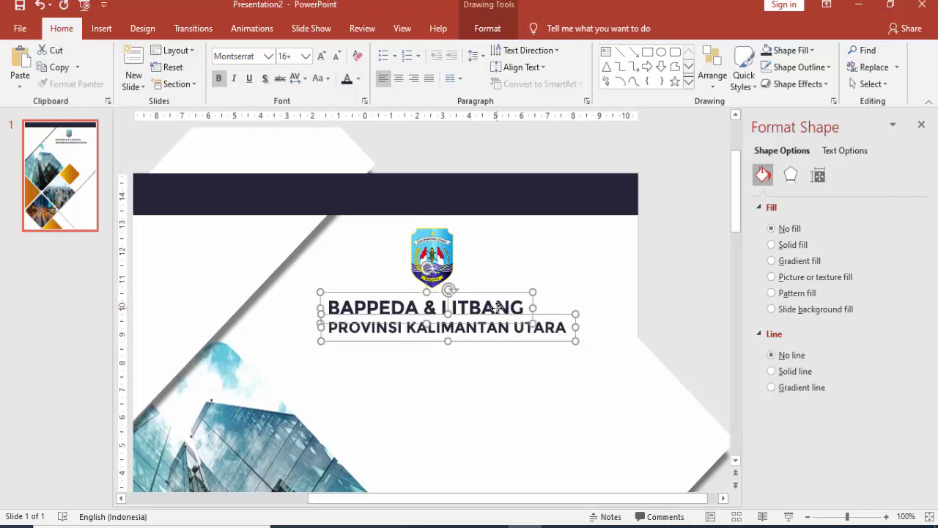
left_click(397, 81)
left_click(449, 242, "shift")
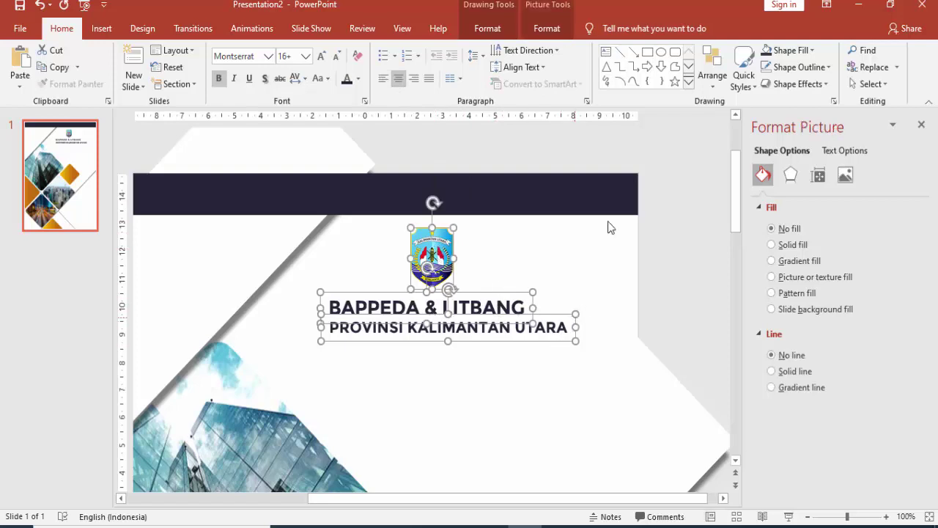
left_click(544, 30)
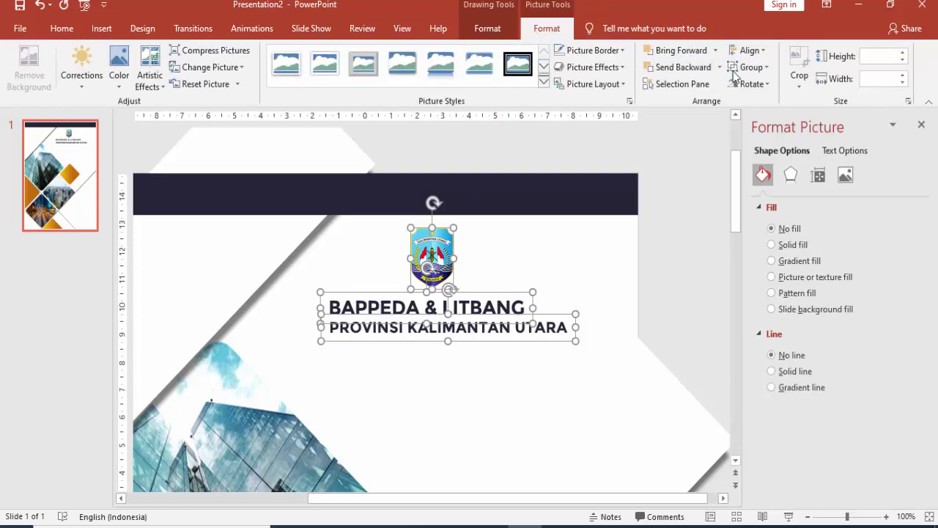
left_click(748, 50)
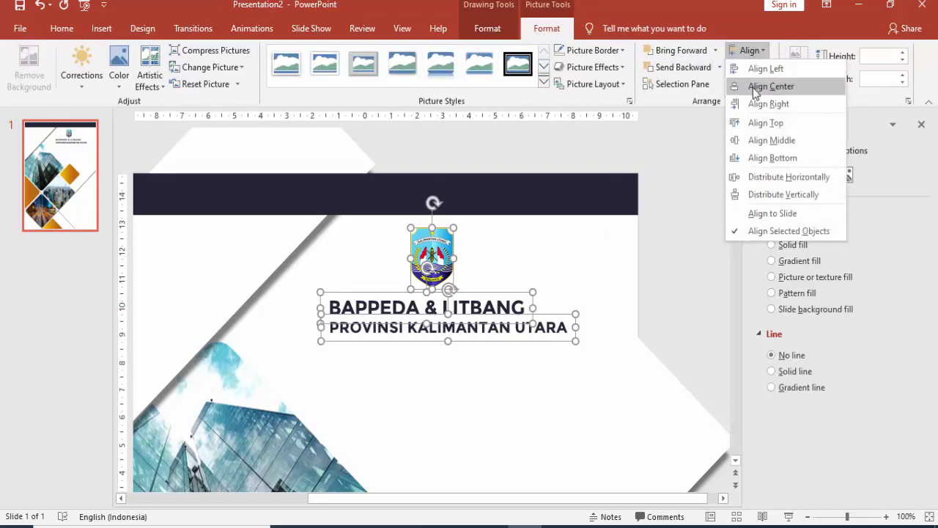
left_click(754, 88)
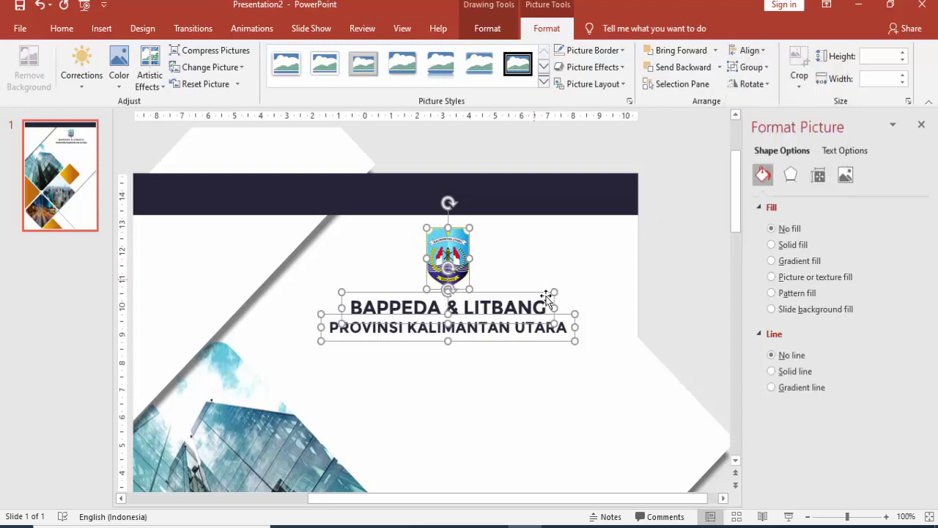
left_click(679, 283)
scroll(677, 281, "down", 3, "ctrl")
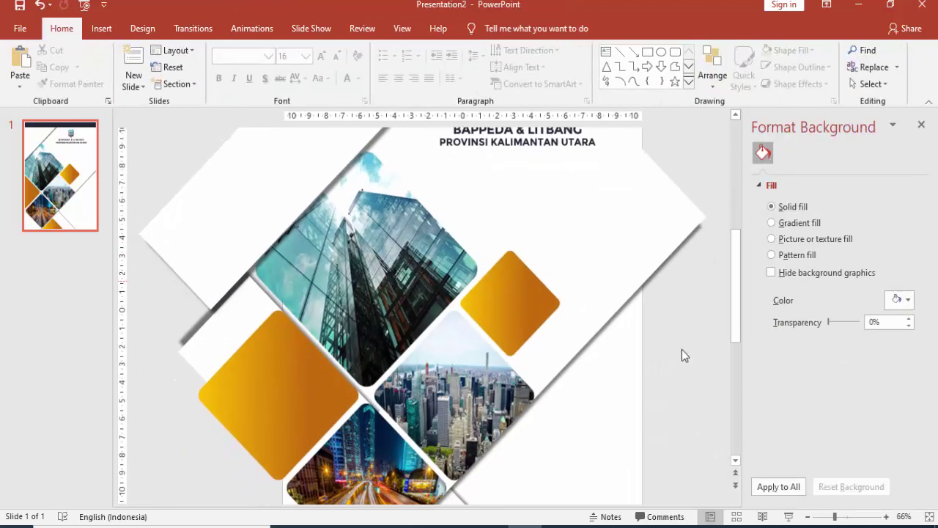
left_click(786, 516)
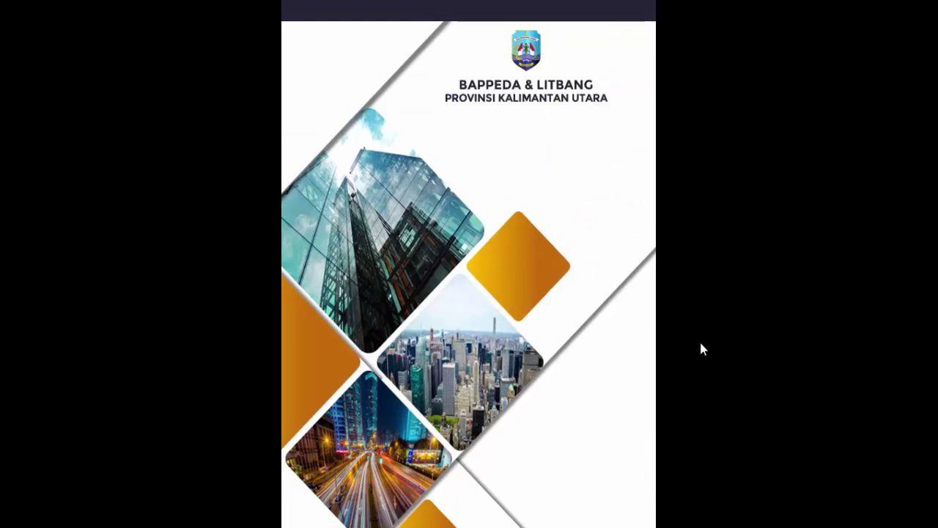
key("Escape")
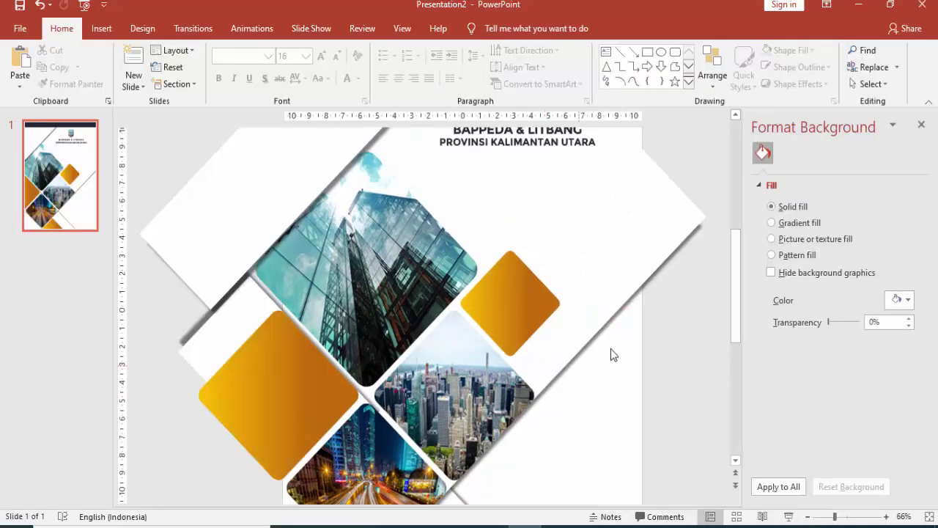
scroll(624, 352, "down", 3)
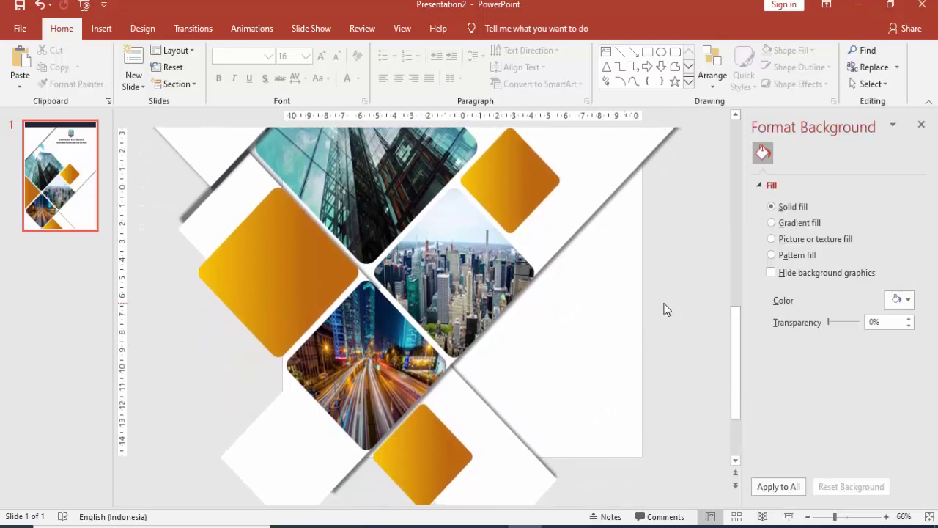
- Add a text box reading '2019' beside the photos in Gotham Bold
left_click(102, 29)
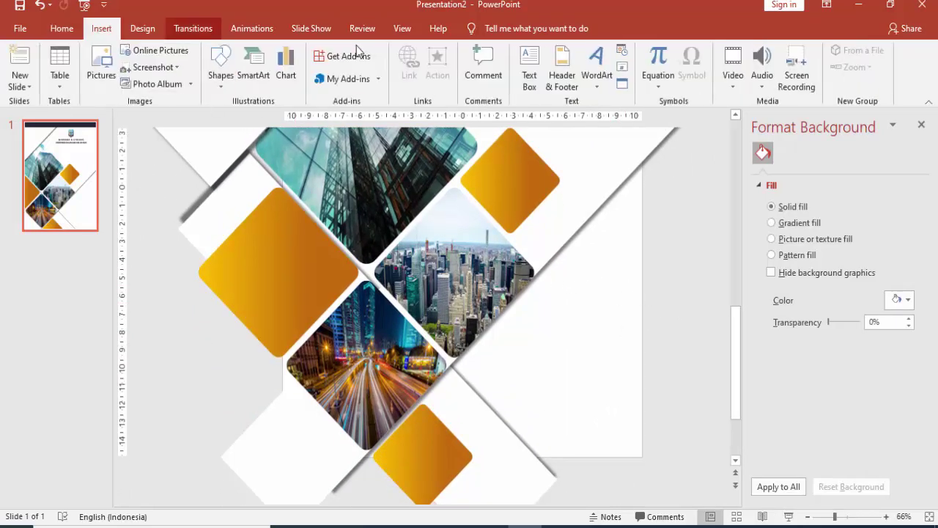
left_click(530, 69)
left_click(557, 299)
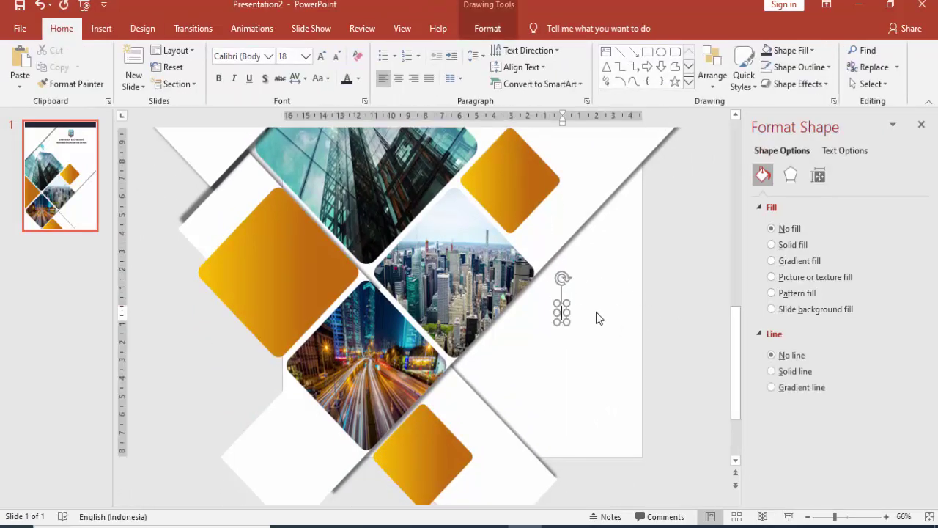
type("201")
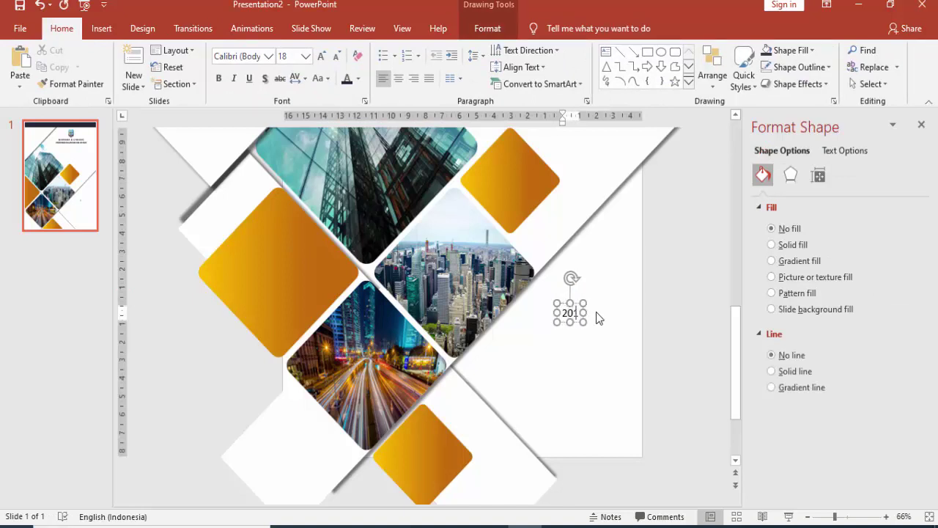
type("9")
left_click(580, 305)
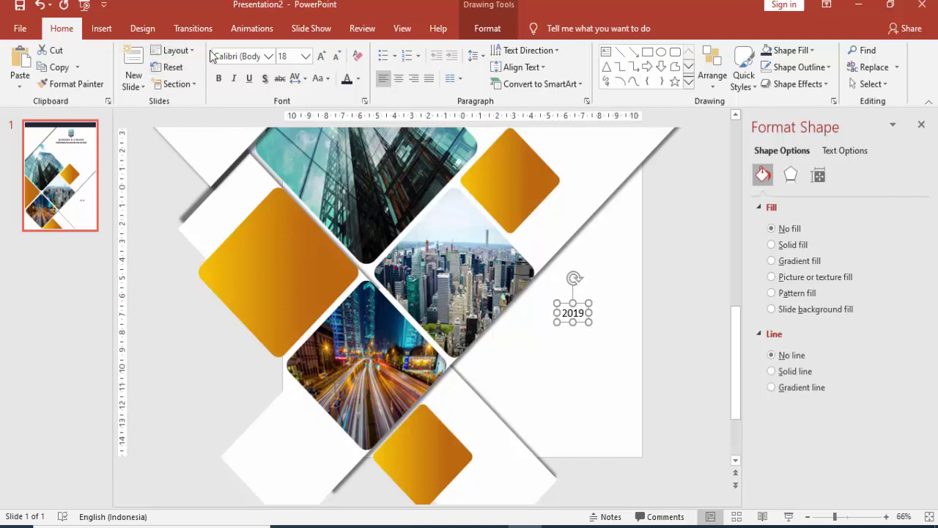
left_click(236, 59)
type("Gotham Bold")
key("Return")
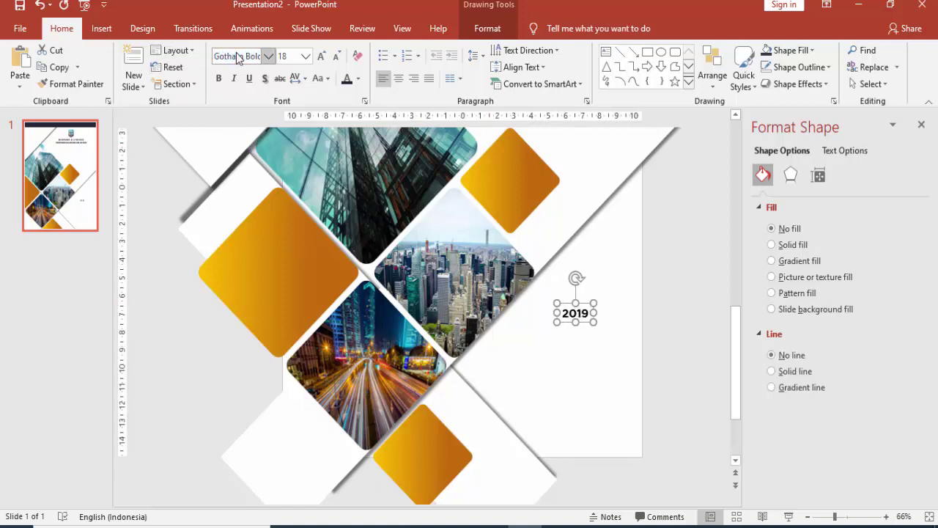
- Size 2019 at 60 pt and colour it teal sampled from the upper photo
left_click(306, 55)
left_click(284, 351)
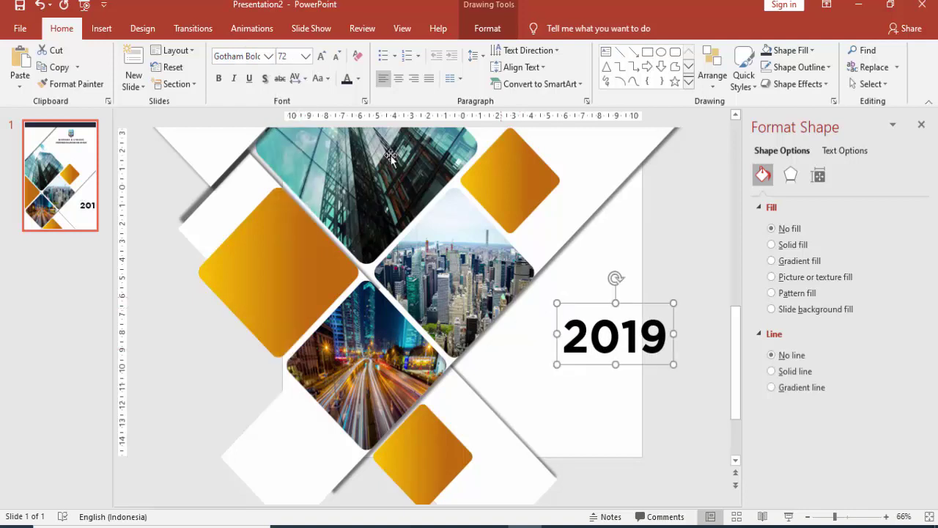
left_click(306, 55)
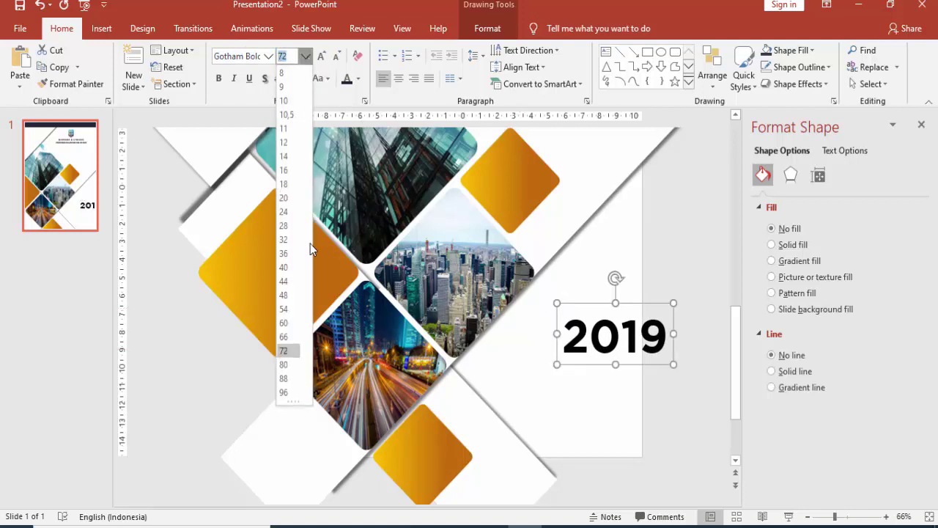
left_click(293, 322)
left_click_drag(583, 306, 552, 301)
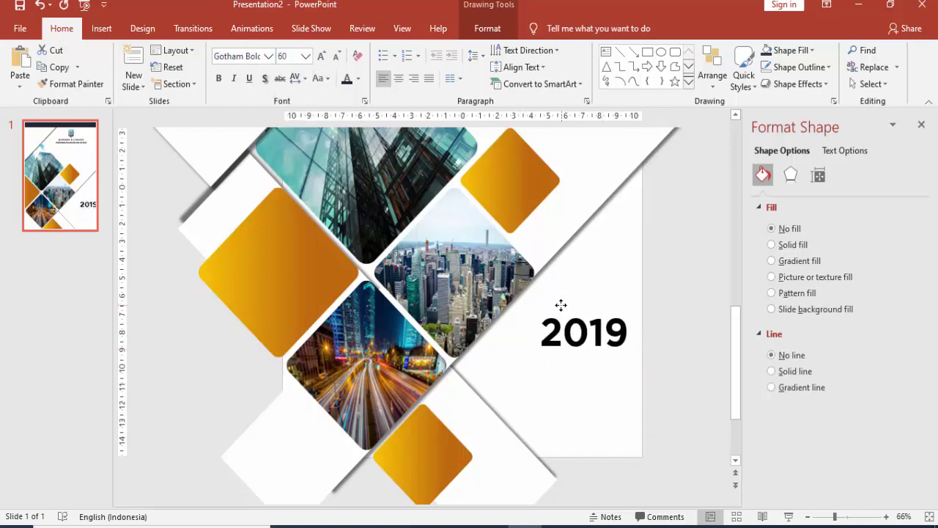
left_click(358, 79)
left_click(381, 256)
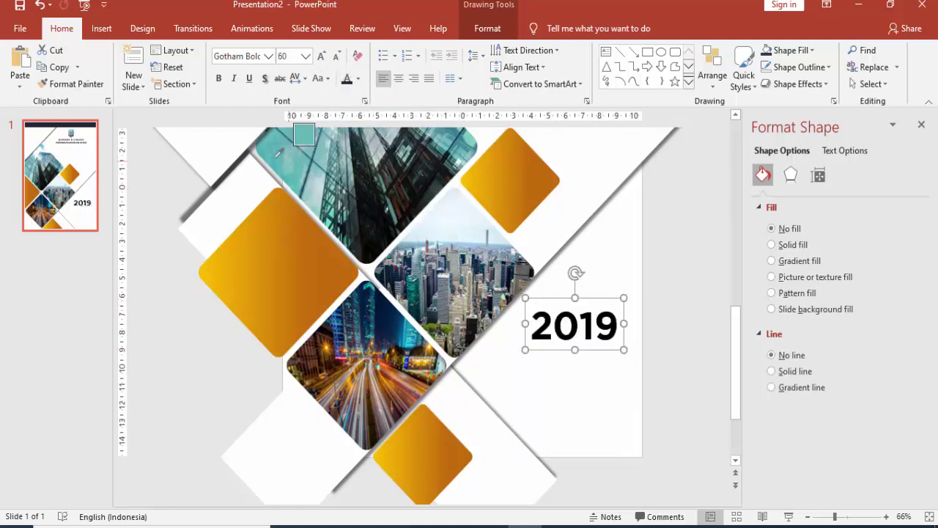
left_click(269, 145)
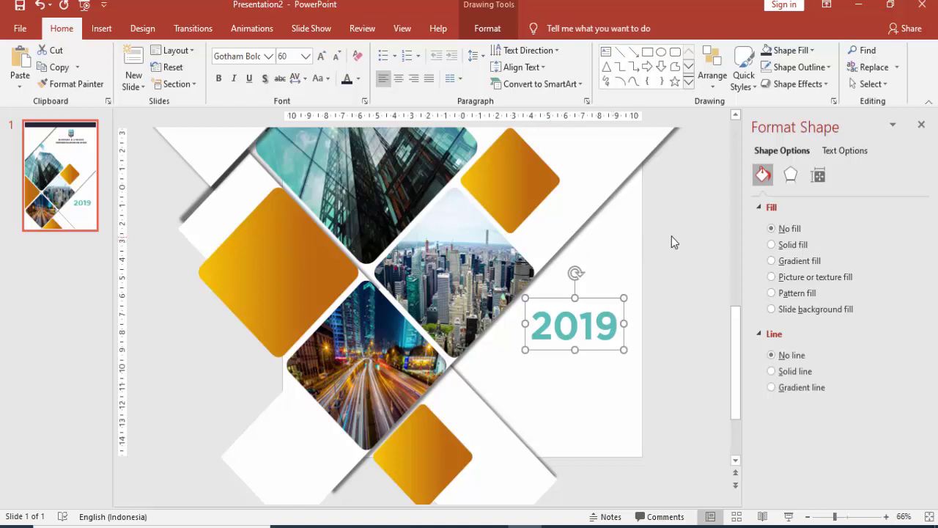
left_click(672, 235)
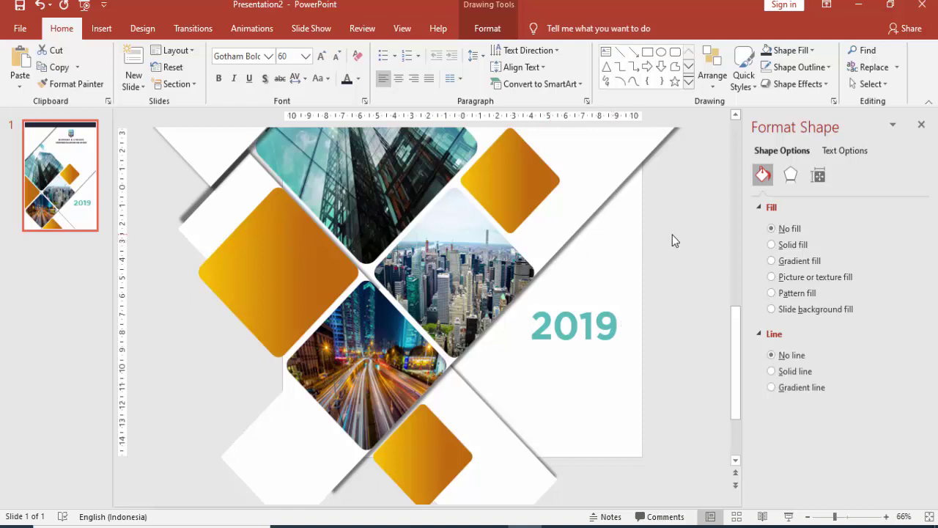
- Duplicate 2019 below itself at 20 pt and type 'LAPORAN TAHUANAN' into the copy
left_click(602, 311)
left_click_drag(593, 302, 585, 332)
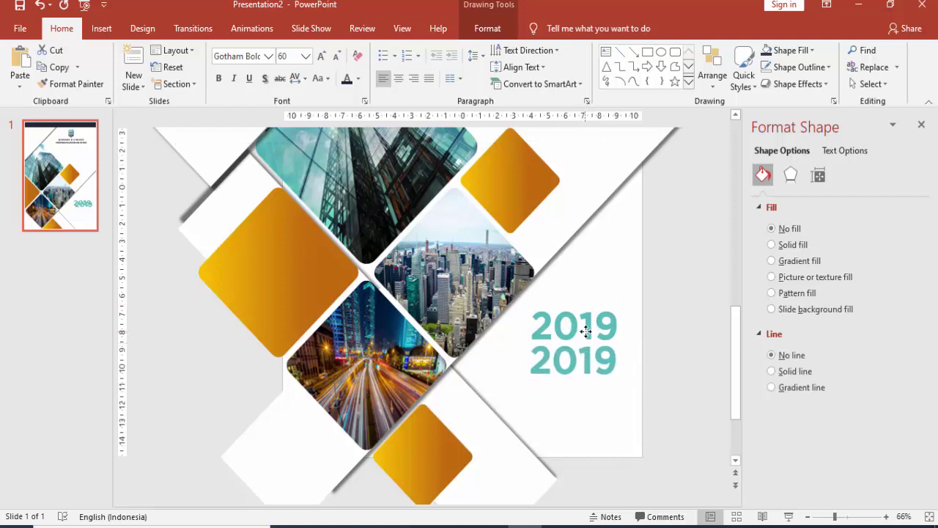
left_click(305, 56)
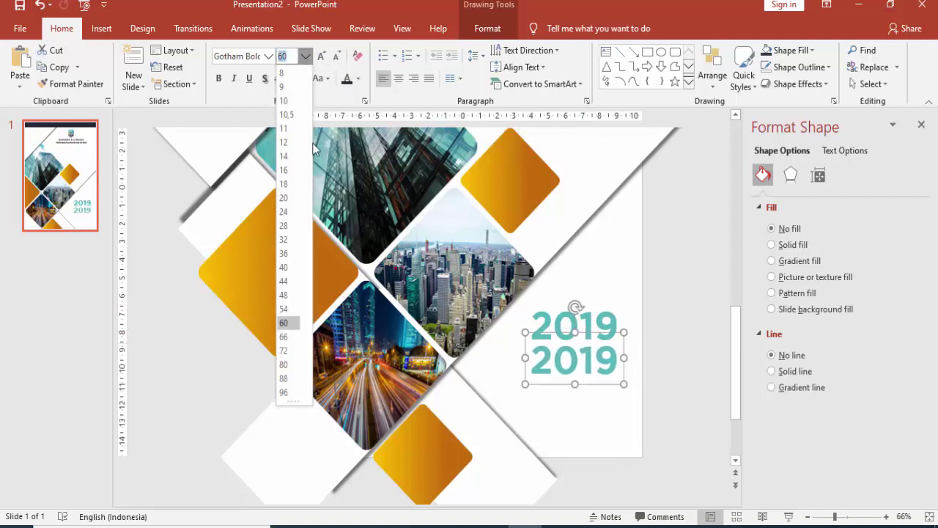
left_click(283, 198)
right_click(536, 353)
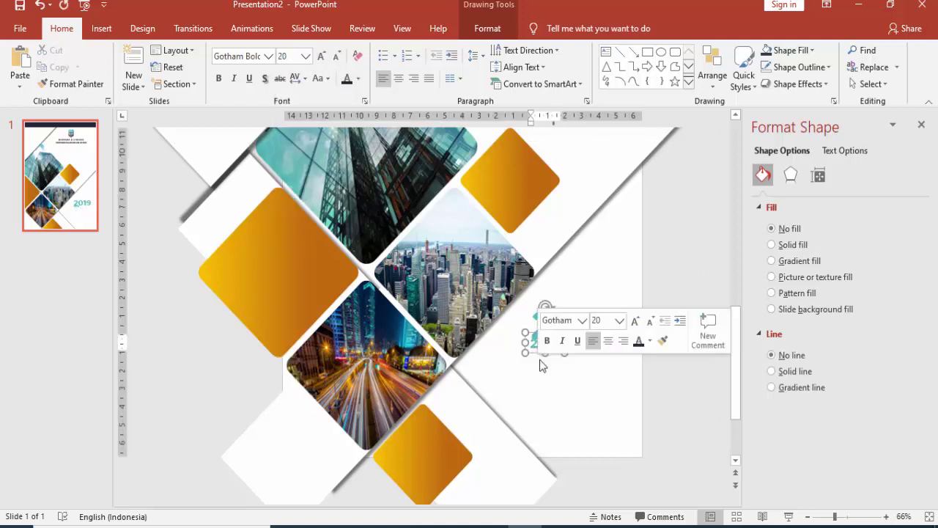
left_click_drag(533, 357, 566, 380)
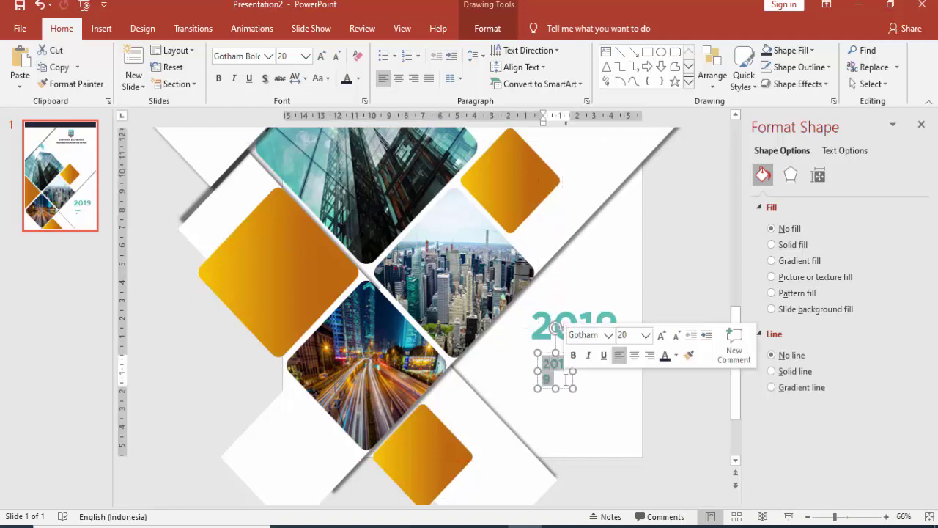
type("LAPORAN")
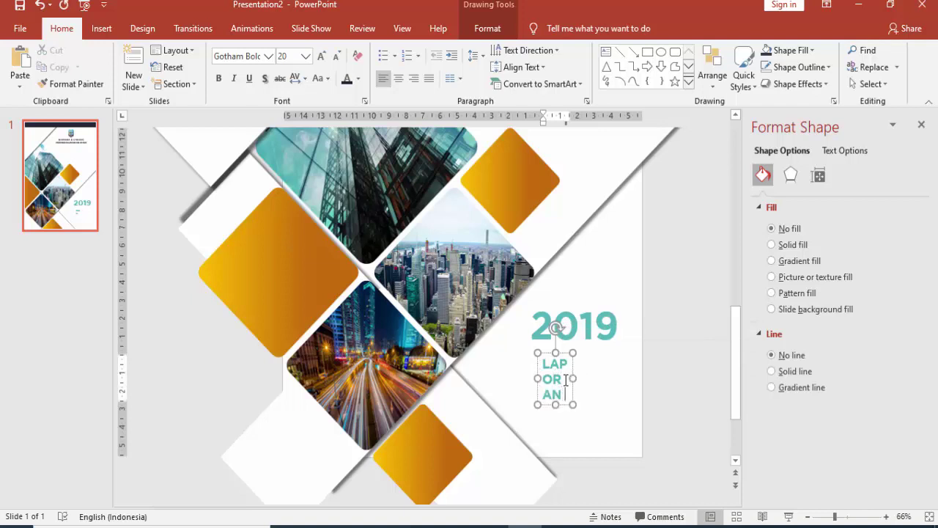
type(" TAHUANAN")
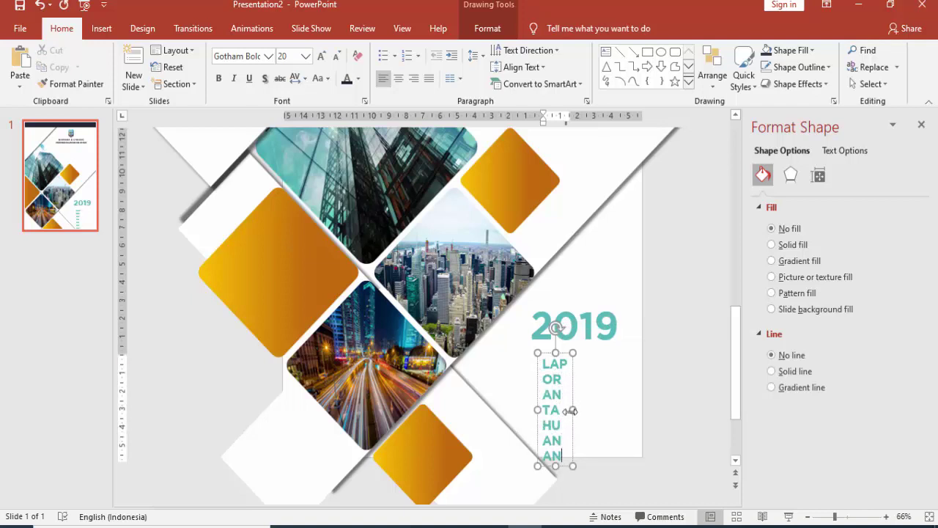
- Correct it to 'LAPORAN TAHUNAN', right-align it on one line under 2019, and make it black
left_click_drag(572, 409, 675, 385)
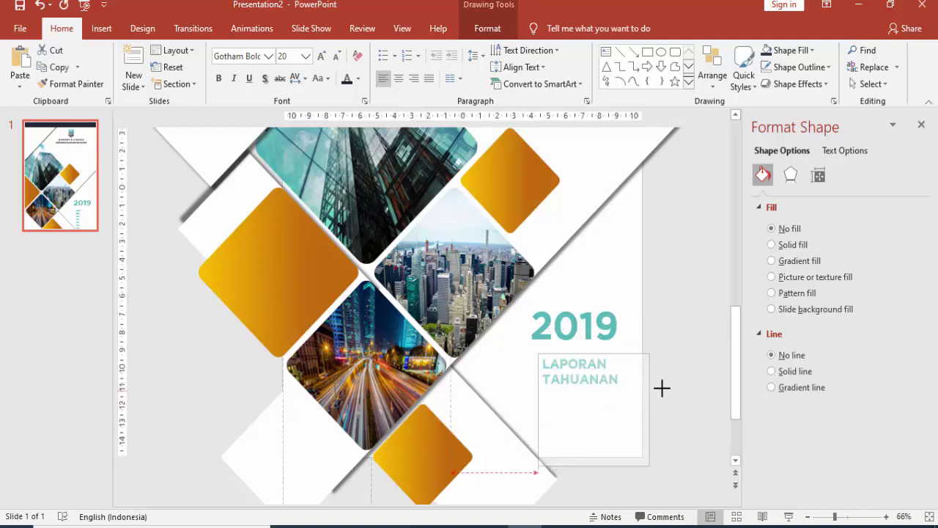
left_click(588, 380)
key("BackSpace")
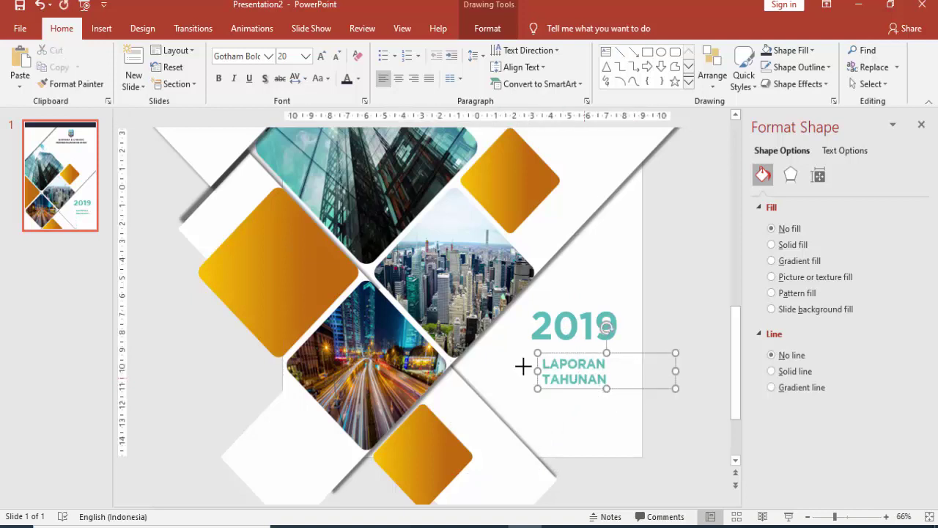
left_click_drag(538, 371, 475, 364)
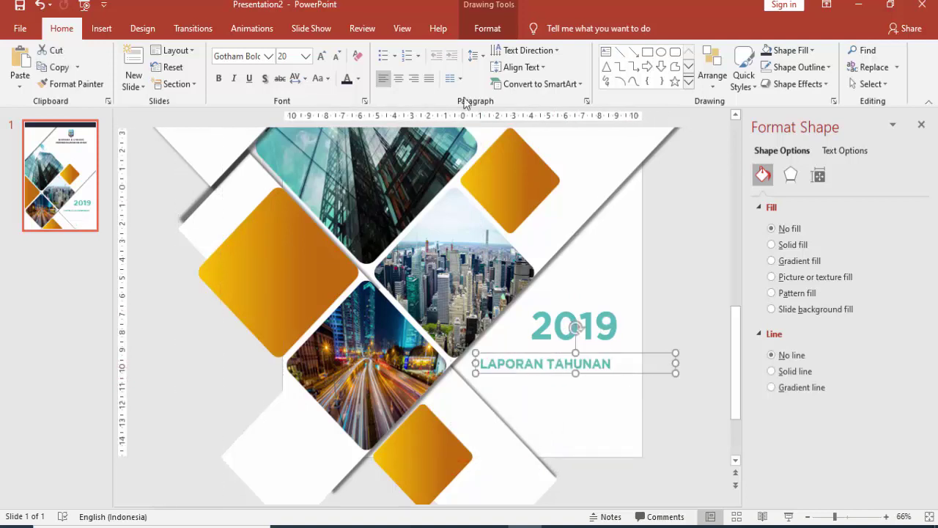
left_click(414, 78)
left_click(607, 335)
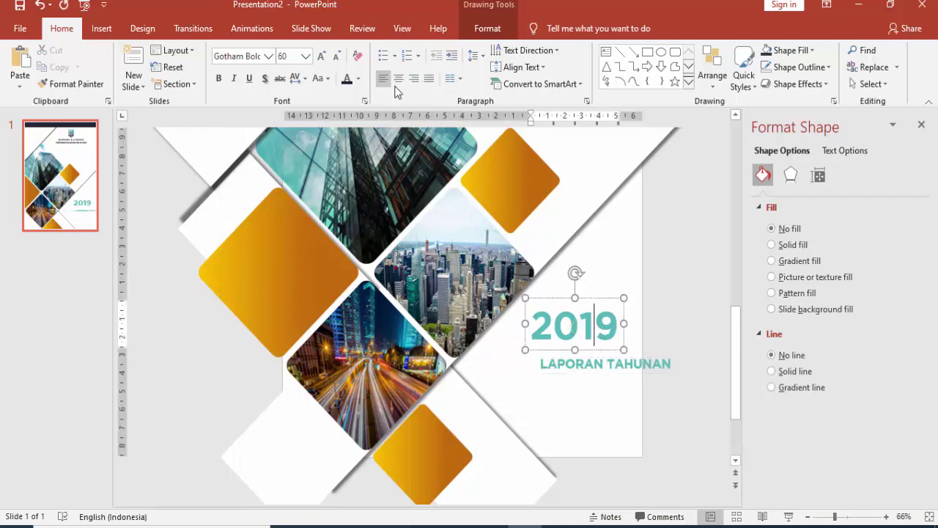
left_click_drag(638, 352, 585, 347)
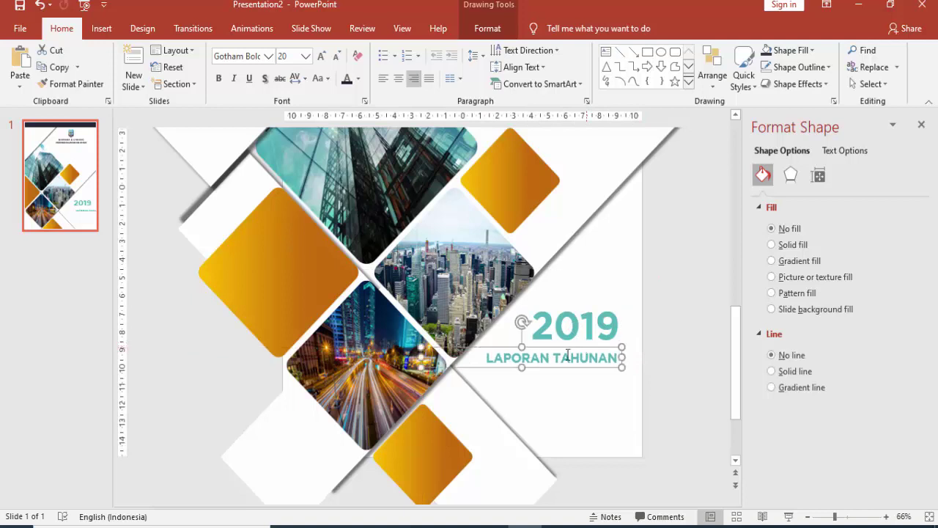
key("Escape")
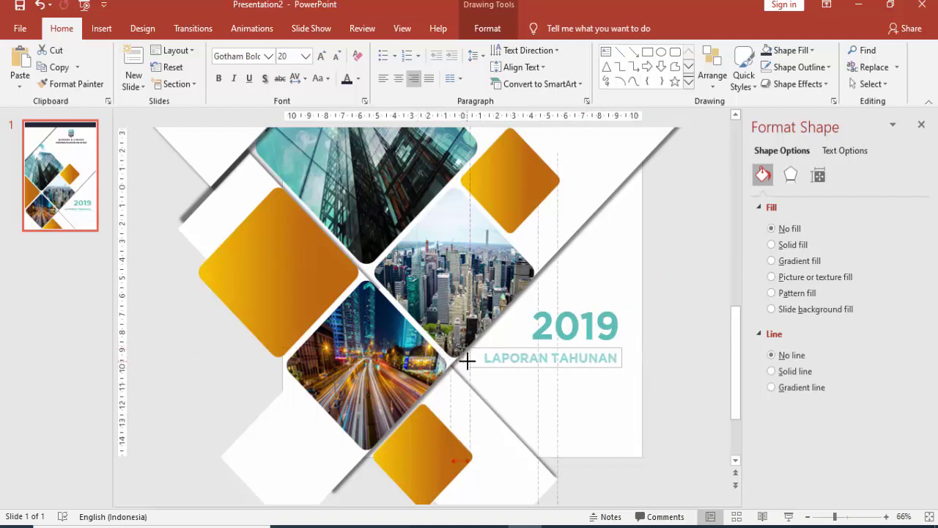
left_click_drag(472, 359, 481, 360)
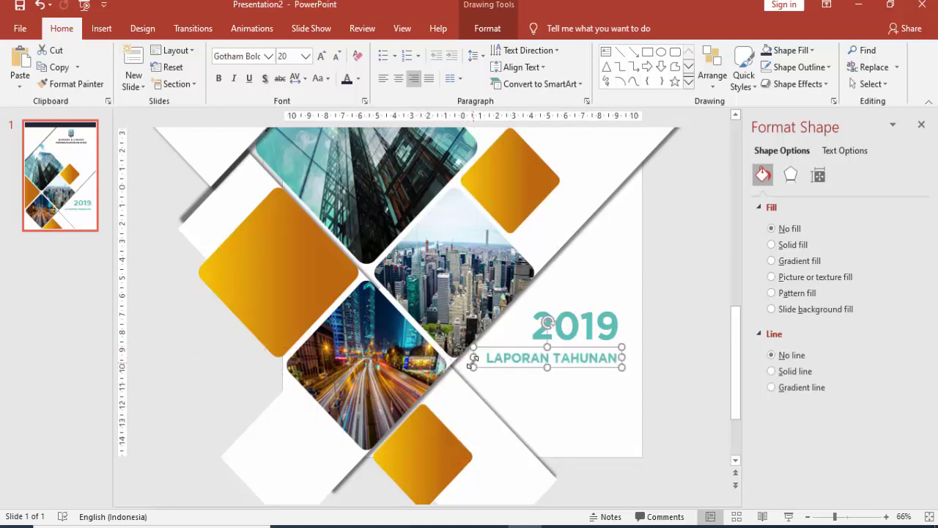
left_click(348, 78)
left_click(683, 331)
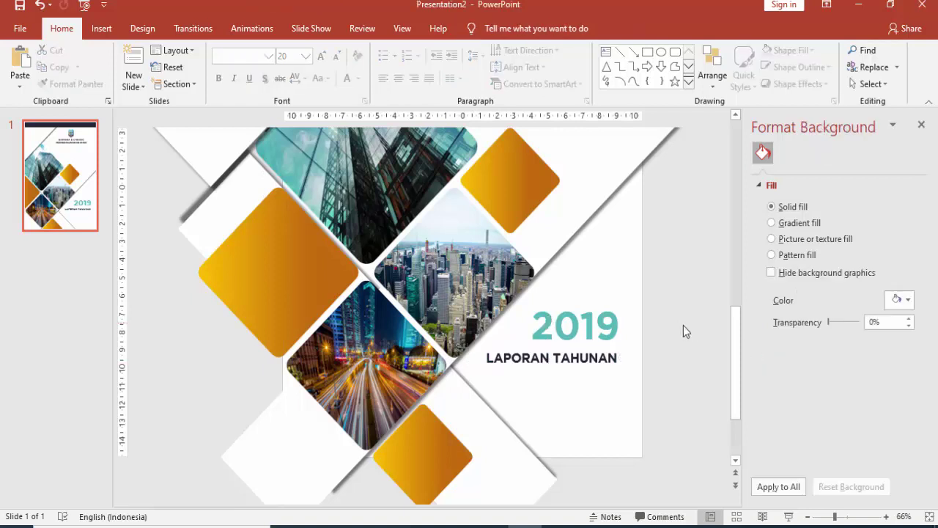
- Copy the title line below itself and change the copy to 'PERENCANAAN KOTA'
left_click(609, 354)
left_click_drag(628, 356, 608, 385)
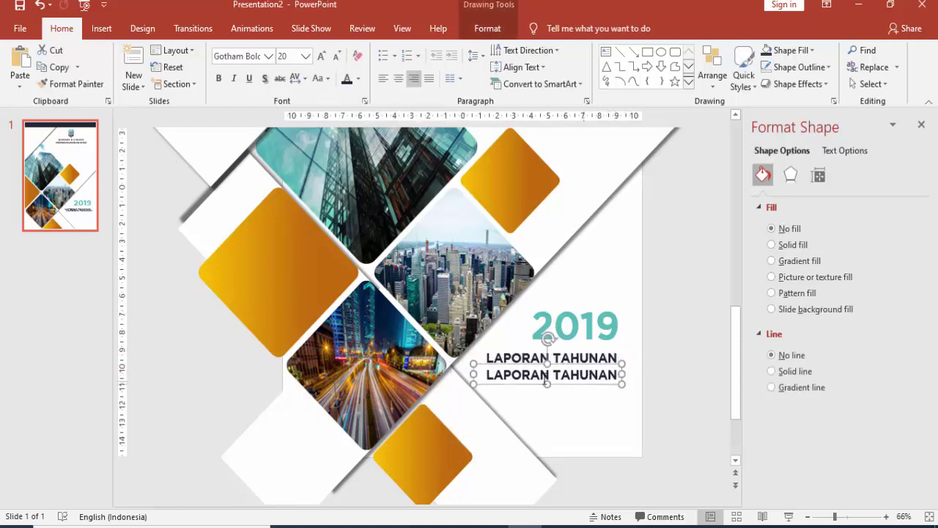
left_click(547, 377)
left_click_drag(487, 375, 616, 376)
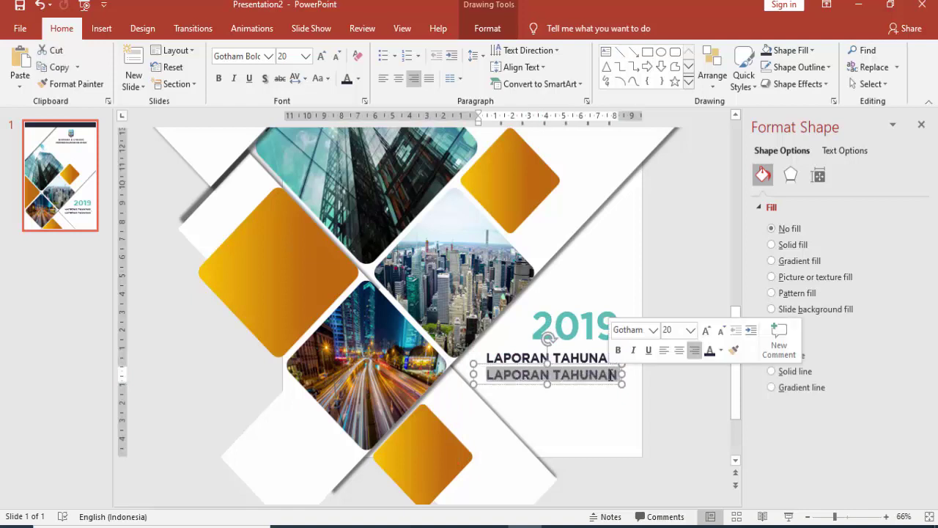
type("PERENC")
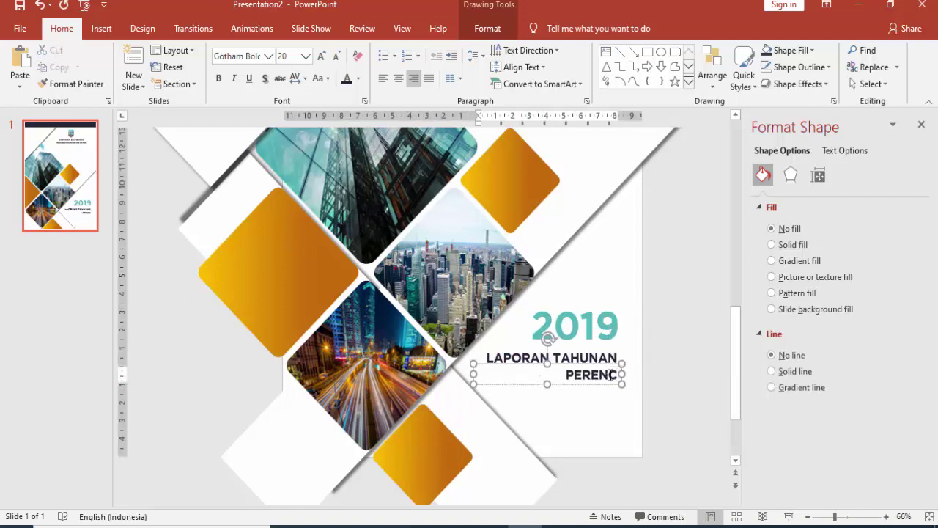
type("ANAAN KOTA")
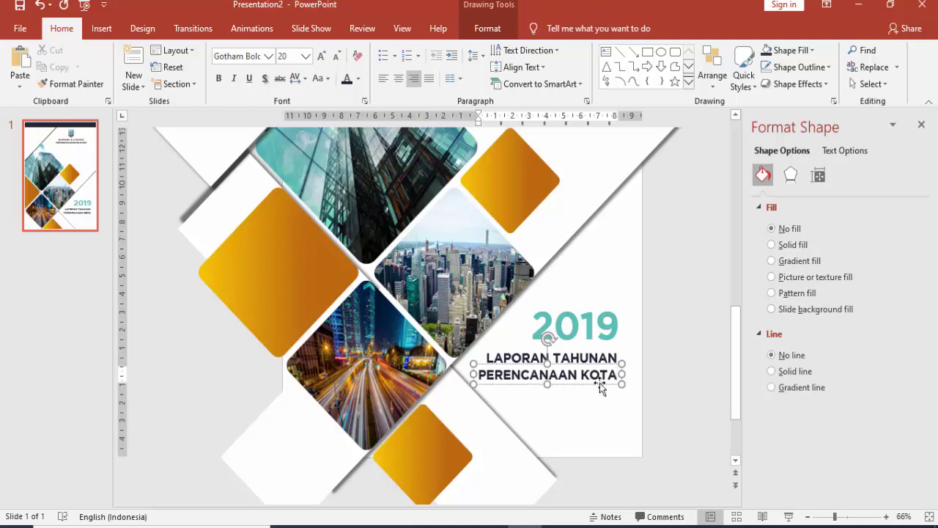
left_click(665, 360)
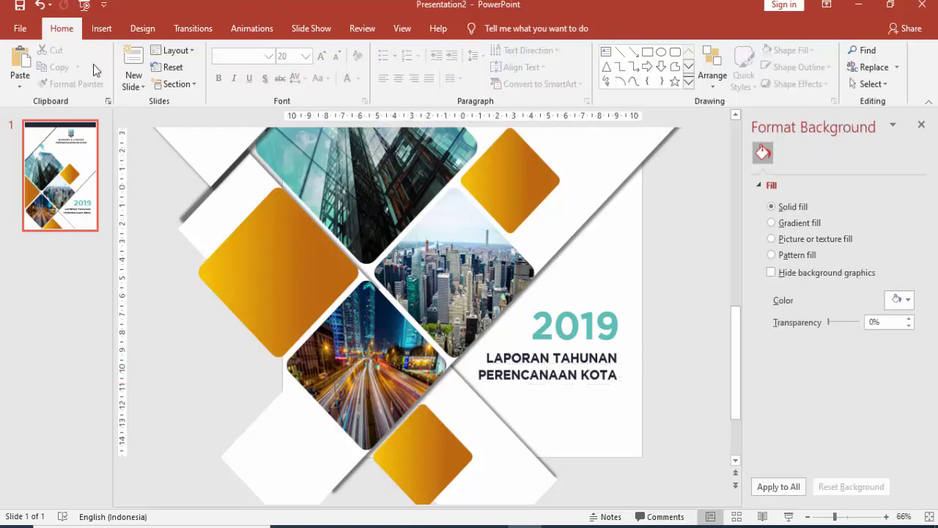
- Draw a long rectangle below PERENCANAAN KOTA with a teal fill and no outline
left_click(101, 28)
left_click(220, 66)
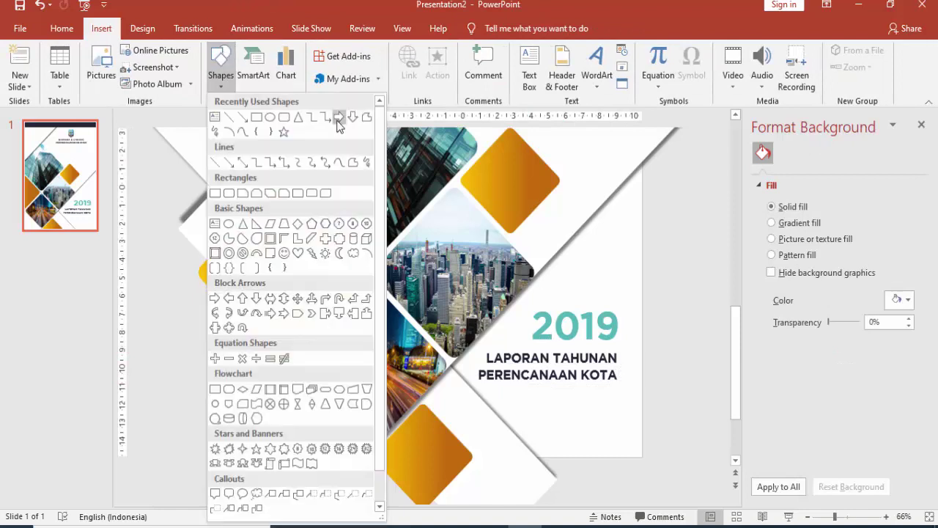
left_click(283, 118)
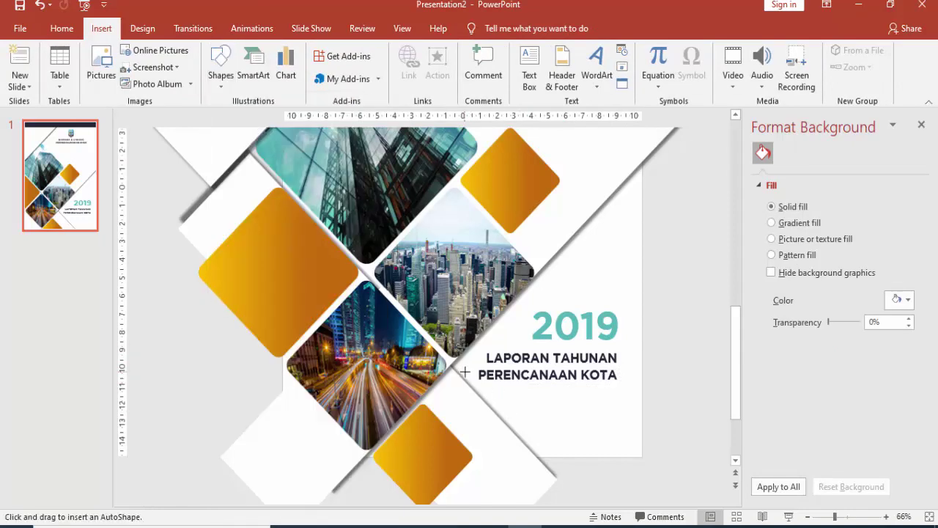
left_click_drag(464, 372, 622, 392)
left_click(771, 405)
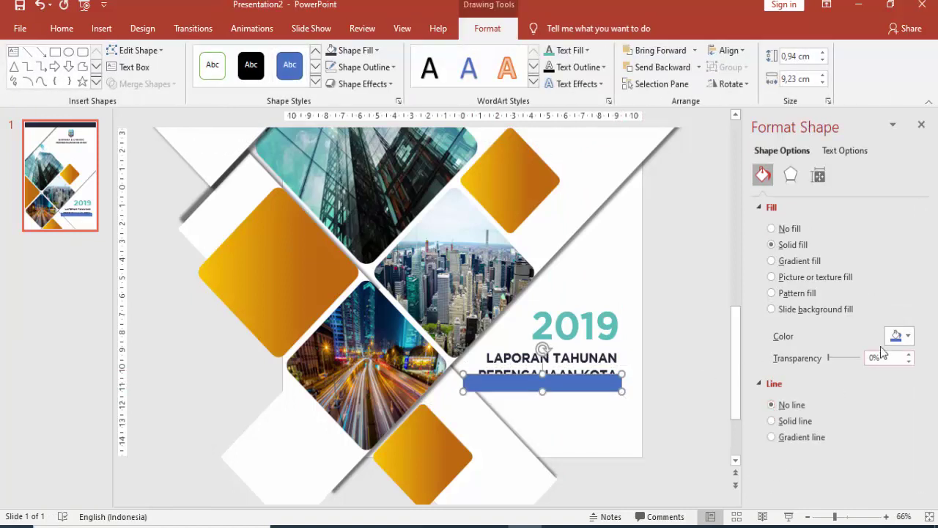
left_click(896, 336)
left_click(834, 481)
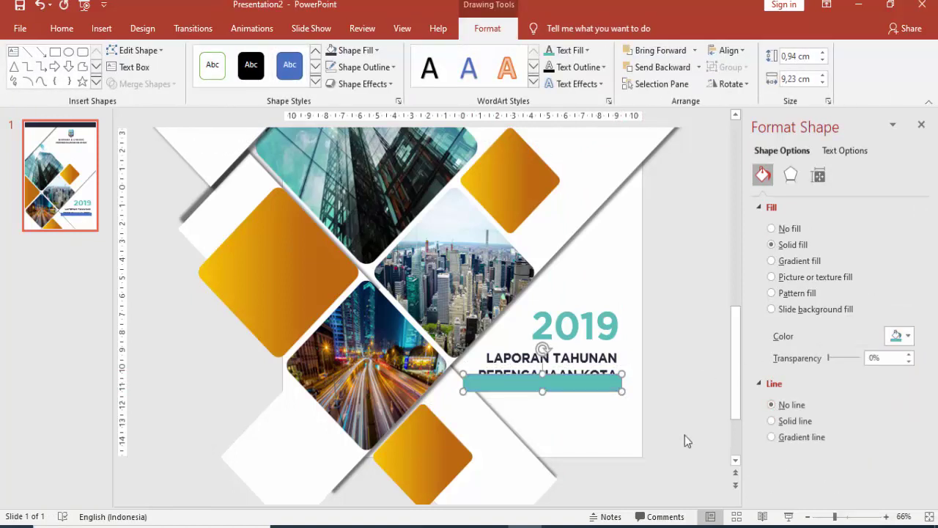
- Send the teal band behind the text and fit it under PERENCANAAN KOTA
right_click(588, 386)
left_click(632, 241)
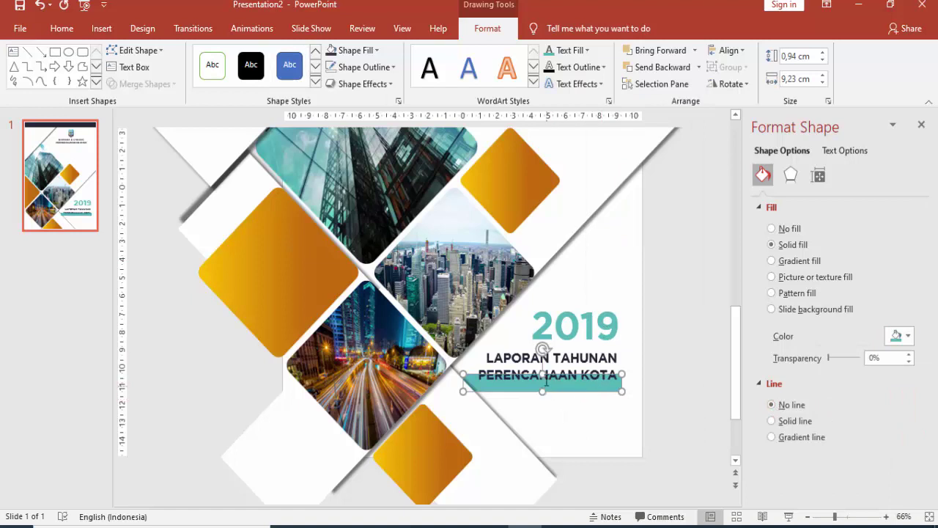
mouse_move(546, 380)
left_mouse_down()
mouse_move(582, 377)
mouse_move(582, 386)
left_mouse_up()
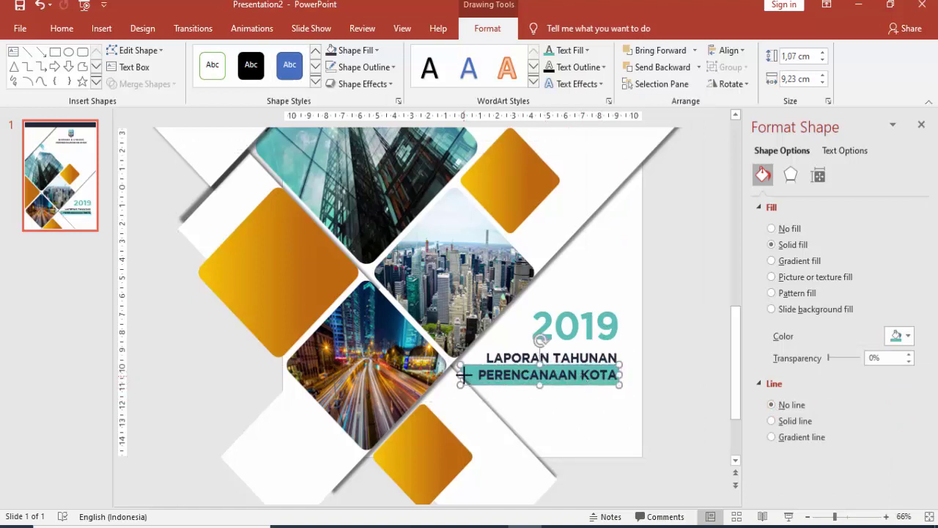
left_click_drag(464, 375, 474, 375)
left_click(628, 377)
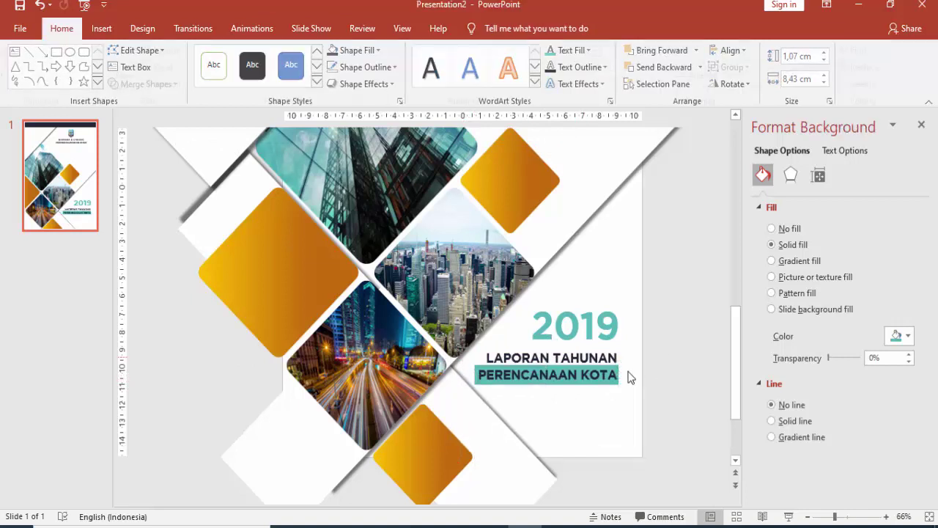
- Make the PERENCANAAN KOTA lettering white and preview the cover as a slide show
left_click(578, 381)
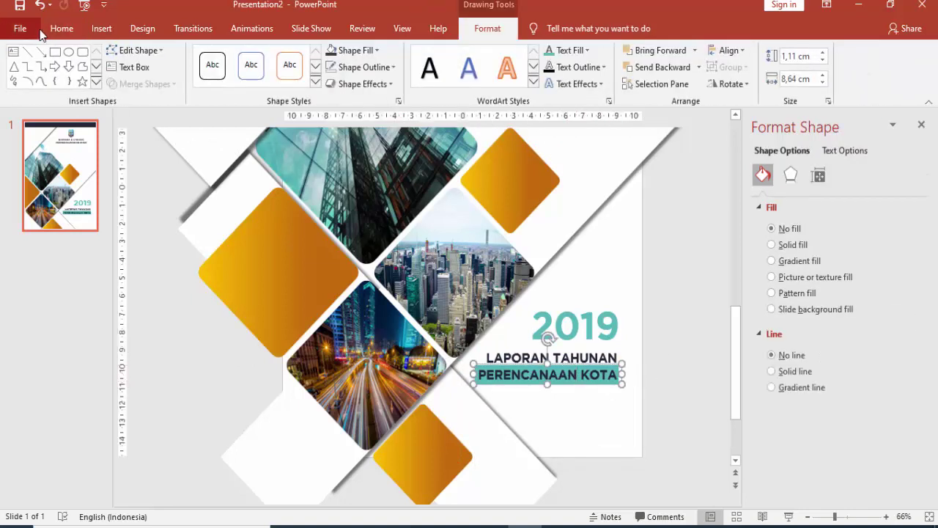
left_click(62, 28)
left_click(358, 78)
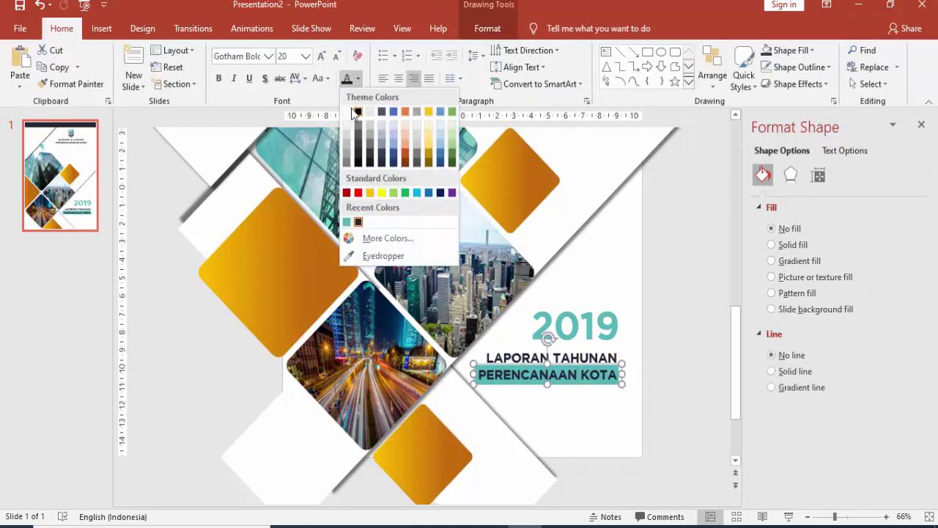
left_click(355, 111)
left_click(677, 268)
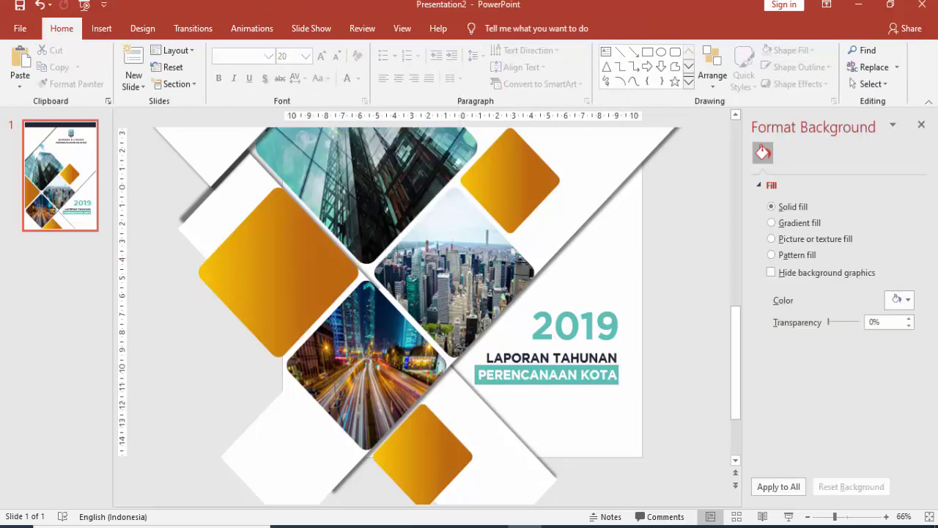
left_click(789, 516)
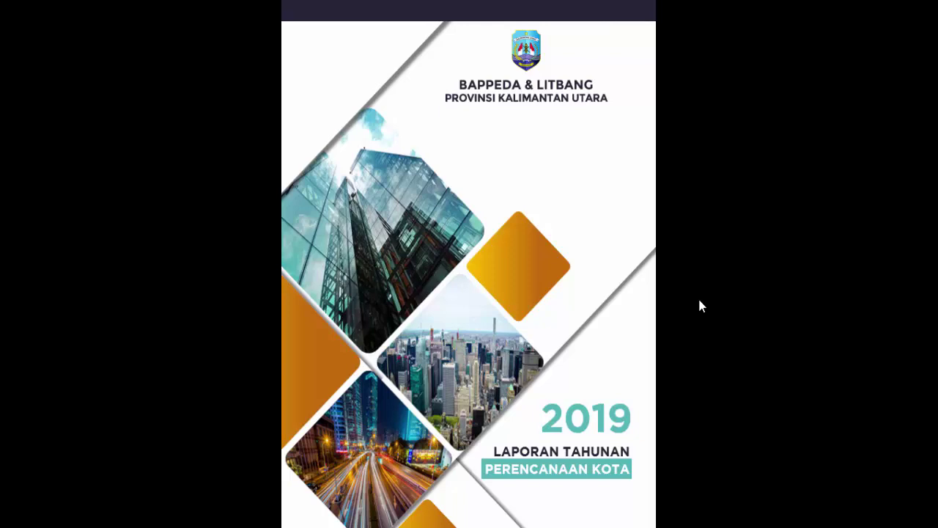
- Leave the slide show, zoom out, then present the finished cover full screen again
key("Escape")
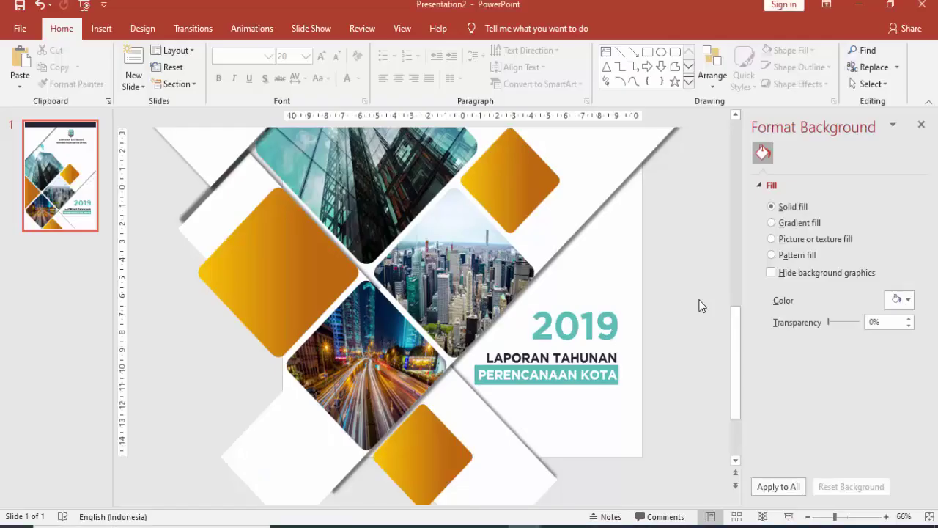
scroll(665, 294, "up", 1)
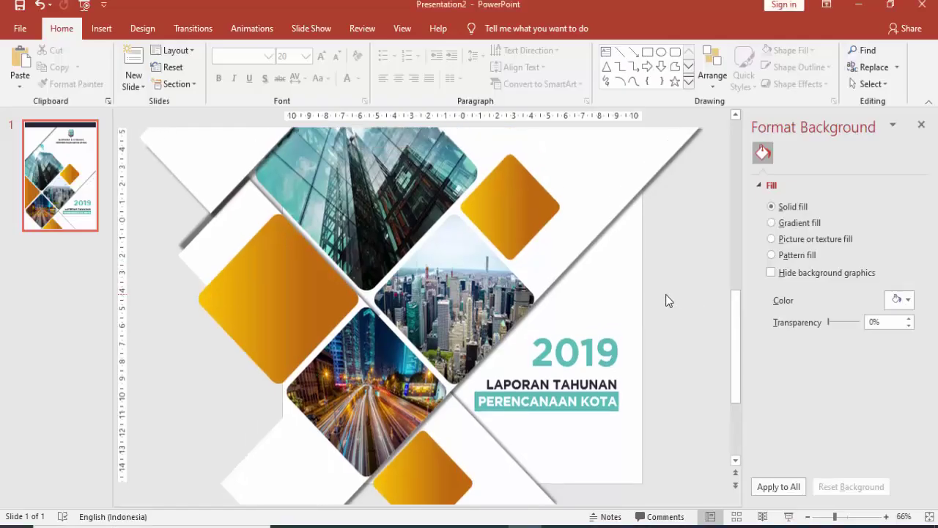
scroll(649, 265, "down", 2, "ctrl")
scroll(605, 262, "down", 1, "ctrl")
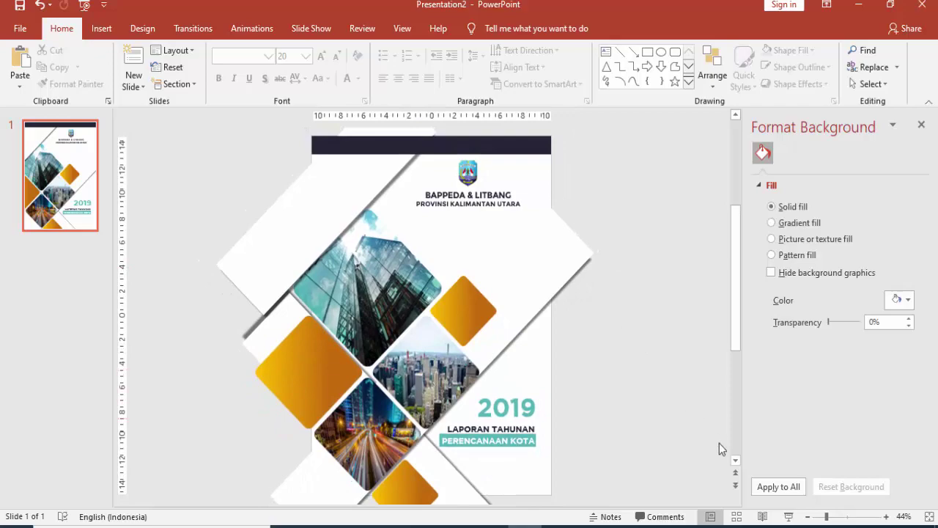
left_click(788, 516)
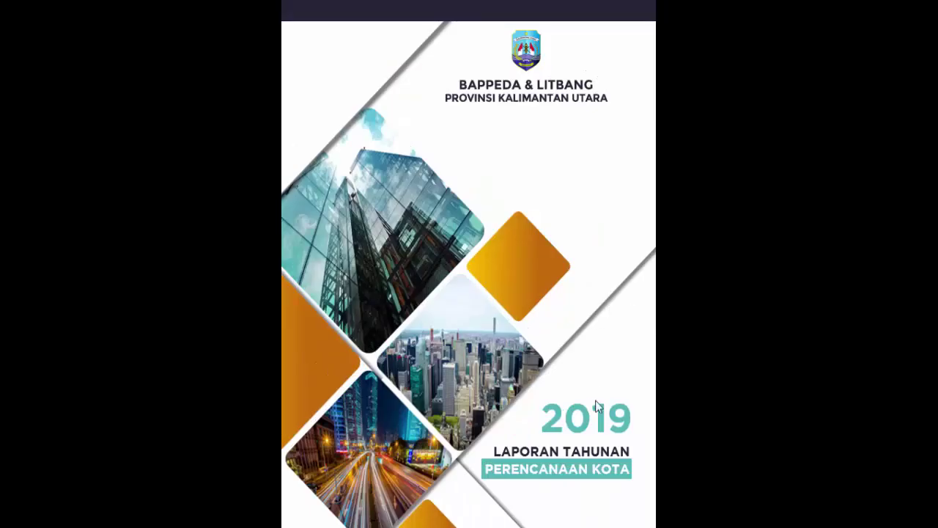